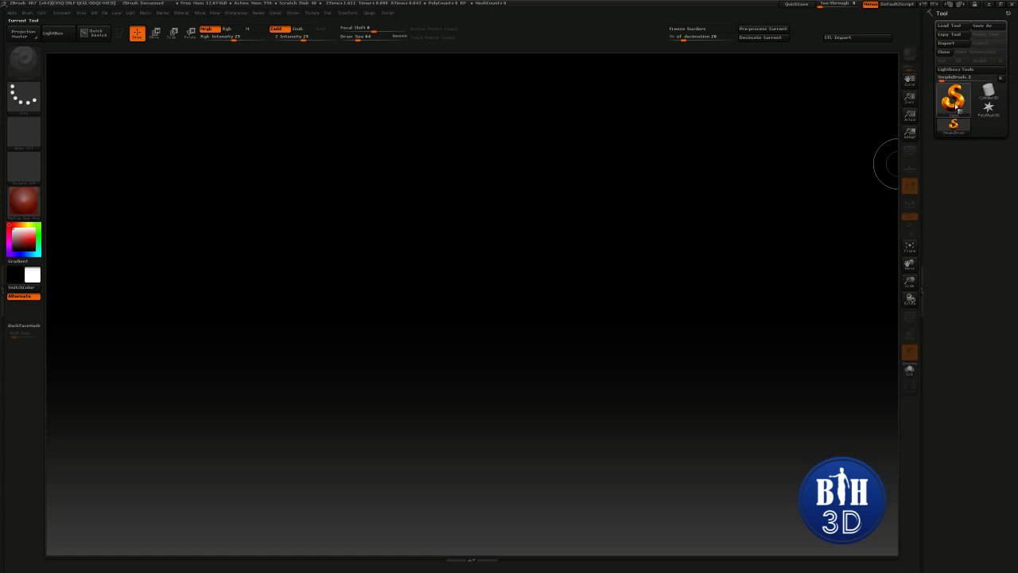
Draw a Cube3D on the canvas, enter Edit mode, and convert the cube to a PolyMesh3D
click(956, 102)
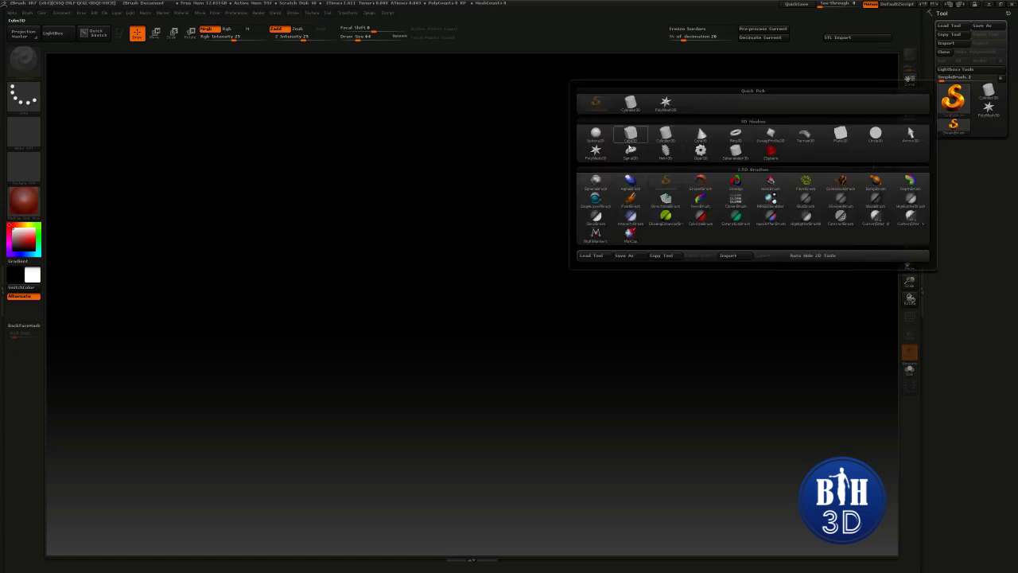
click(631, 133)
drag(488, 339, 500, 466)
key(t)
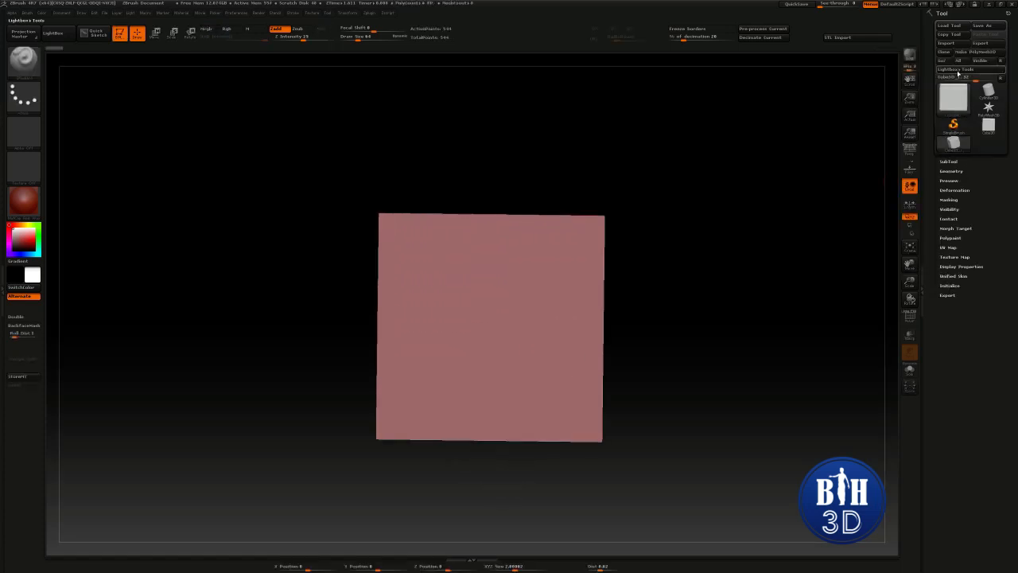
click(976, 52)
key(f)
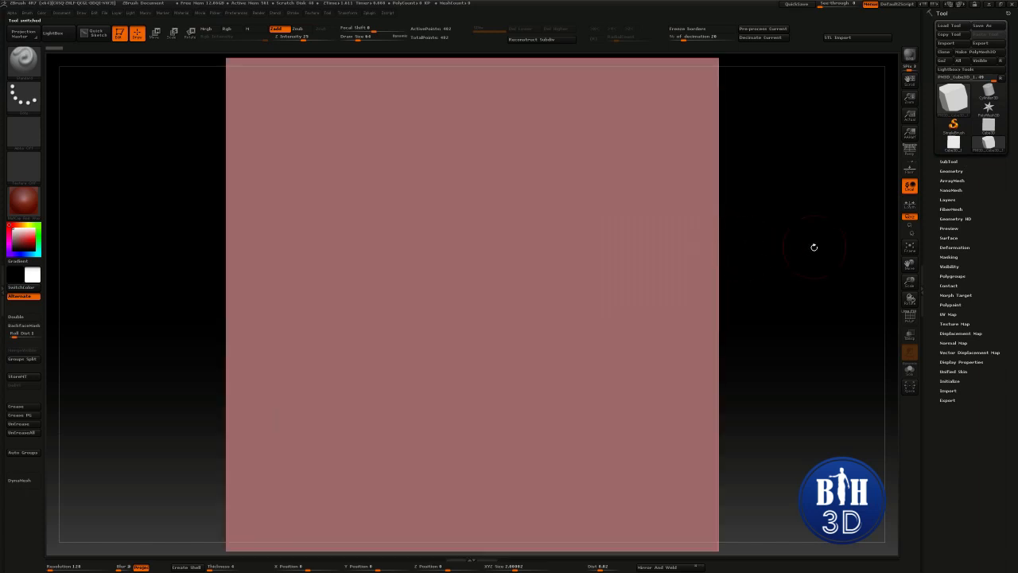
mouse_move(814, 248)
mouse_down()
mouse_move(866, 310)
mouse_move(829, 240)
mouse_move(893, 253)
mouse_up()
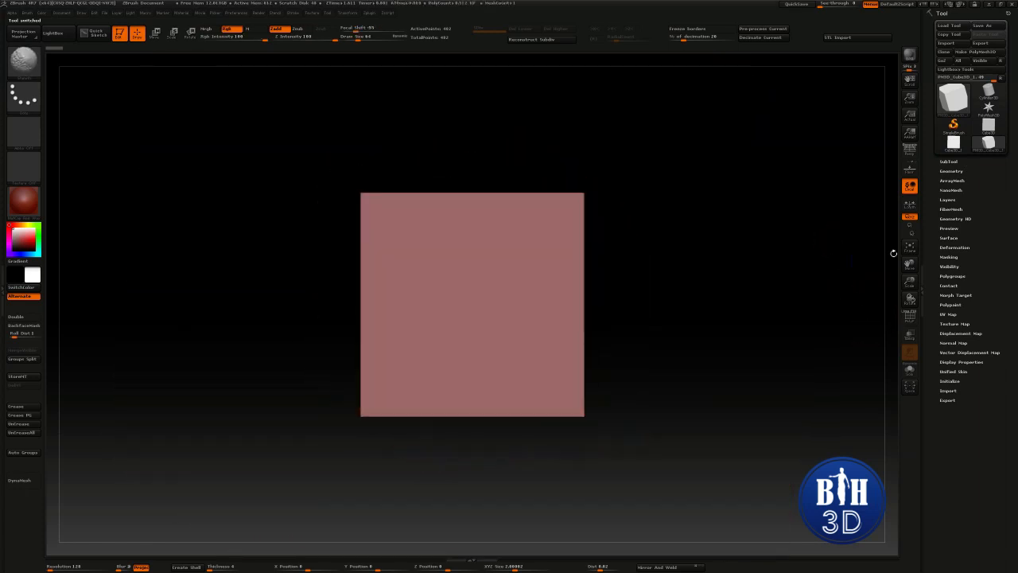
Turn off subdivision smoothing (Smt) and divide the cube up to subdivision level 5
click(951, 171)
key(f)
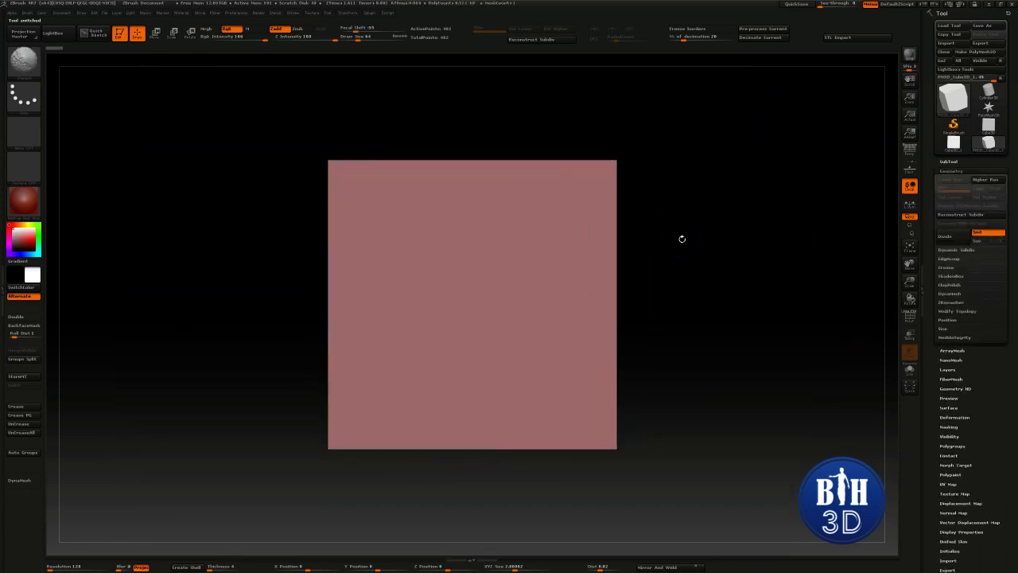
key(shift+f)
key(shift+f)
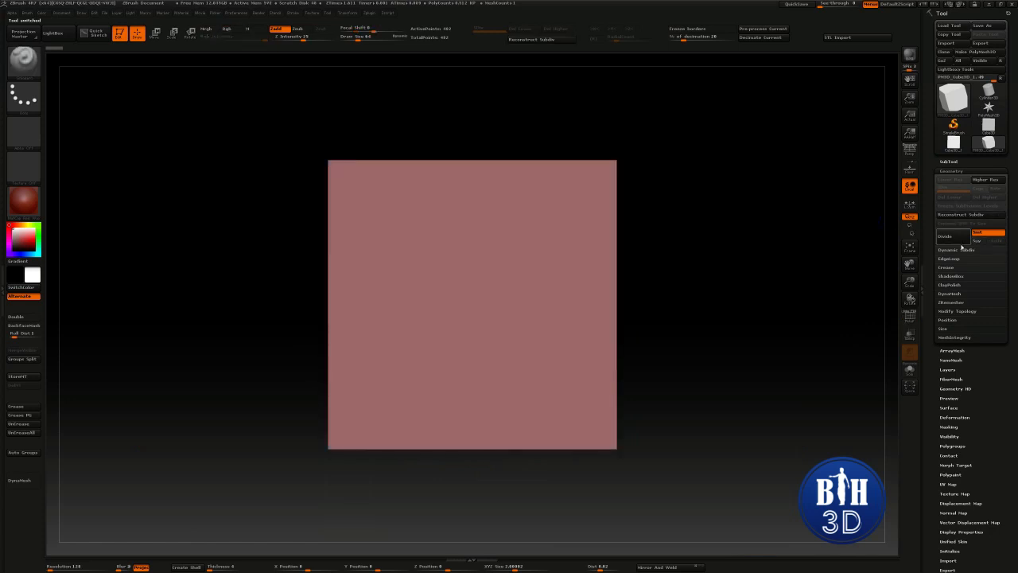
click(986, 232)
click(948, 236)
key(shift+f)
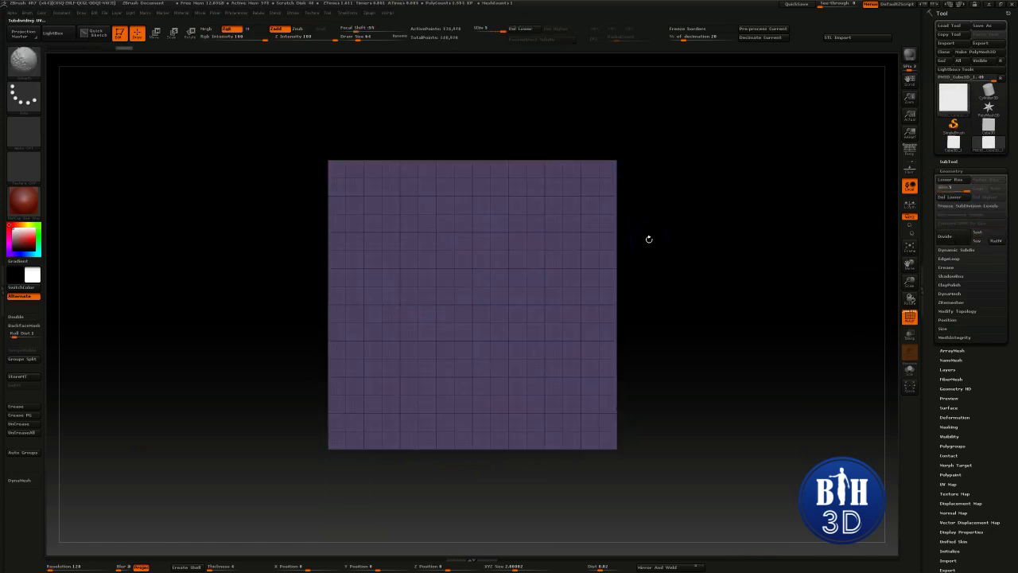
key(shift+f)
Divide the cube two more times to reach subdivision level 7
alt+drag(705, 259, 700, 250)
key(f)
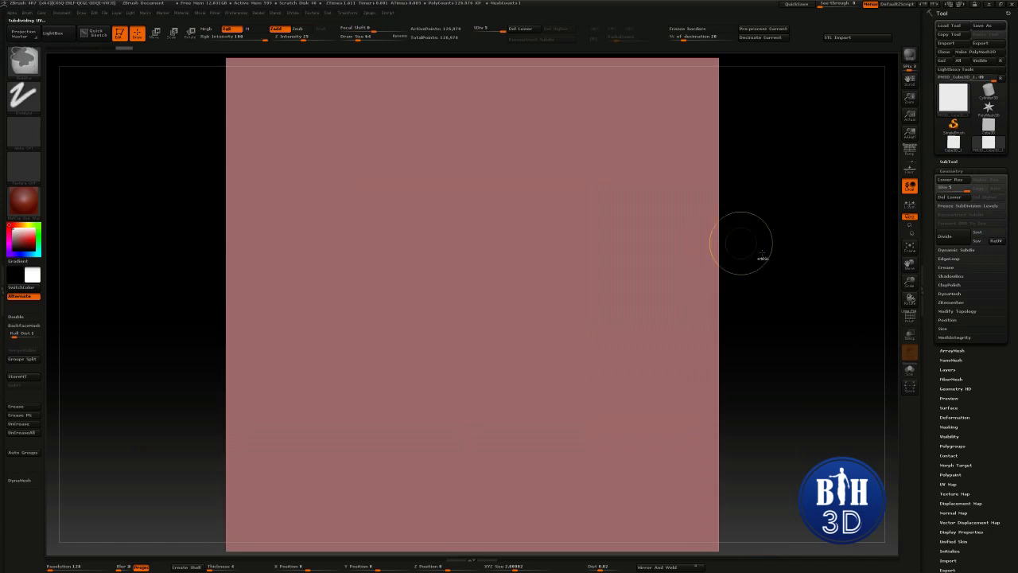
key(ctrl+d)
alt+drag(825, 316, 779, 288)
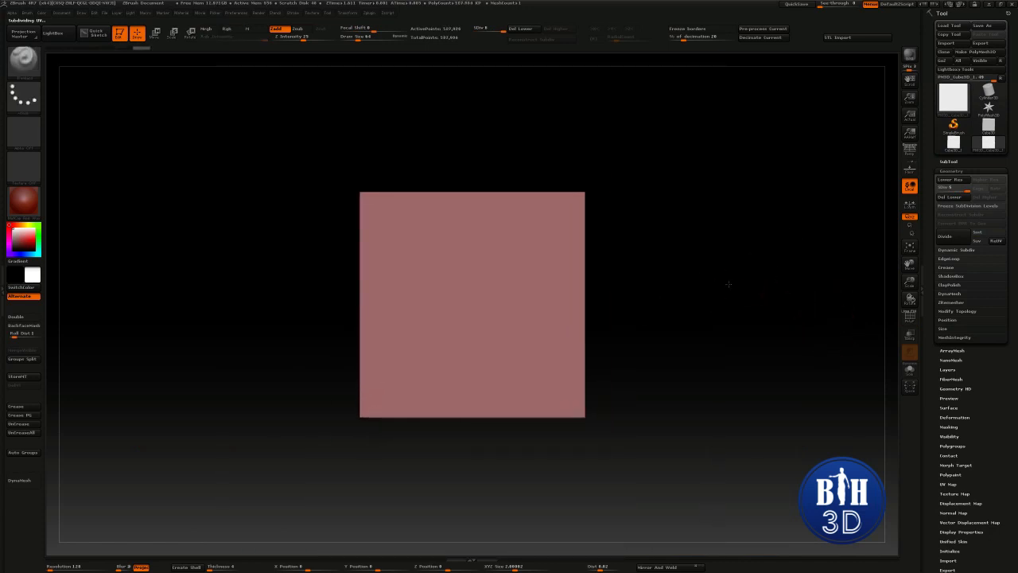
key(f)
key(ctrl+d)
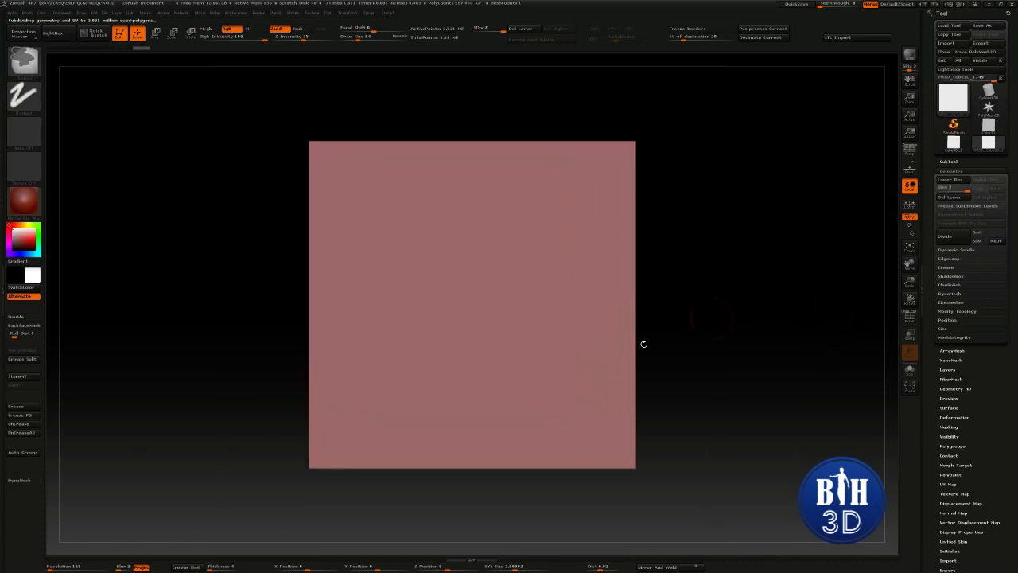
mouse_move(693, 266)
mouse_down()
mouse_move(736, 274)
mouse_move(691, 269)
mouse_up()
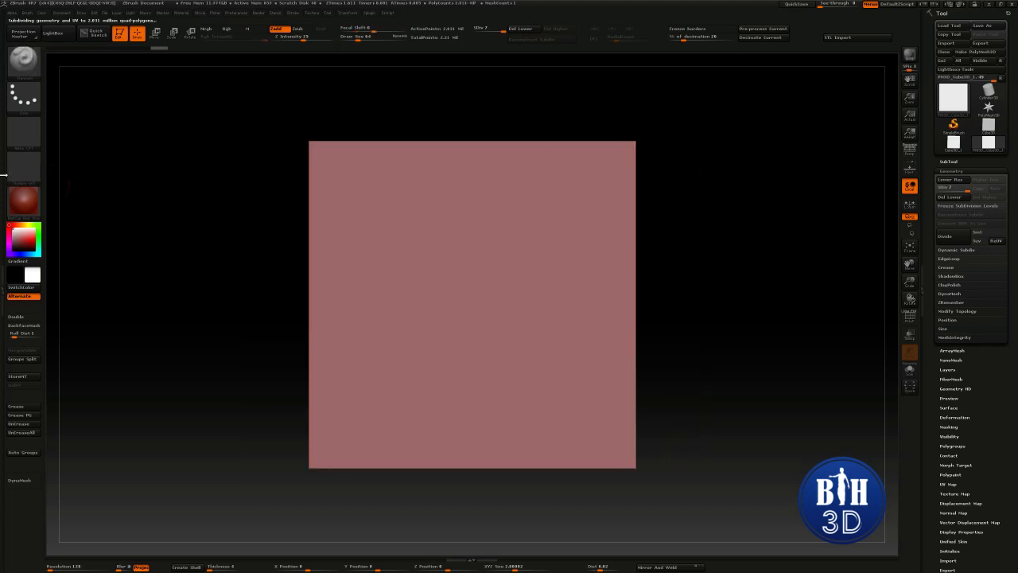
Set the sculpting brush's stroke to DragRect, try one stroke on the cube's front face, and undo it
click(32, 114)
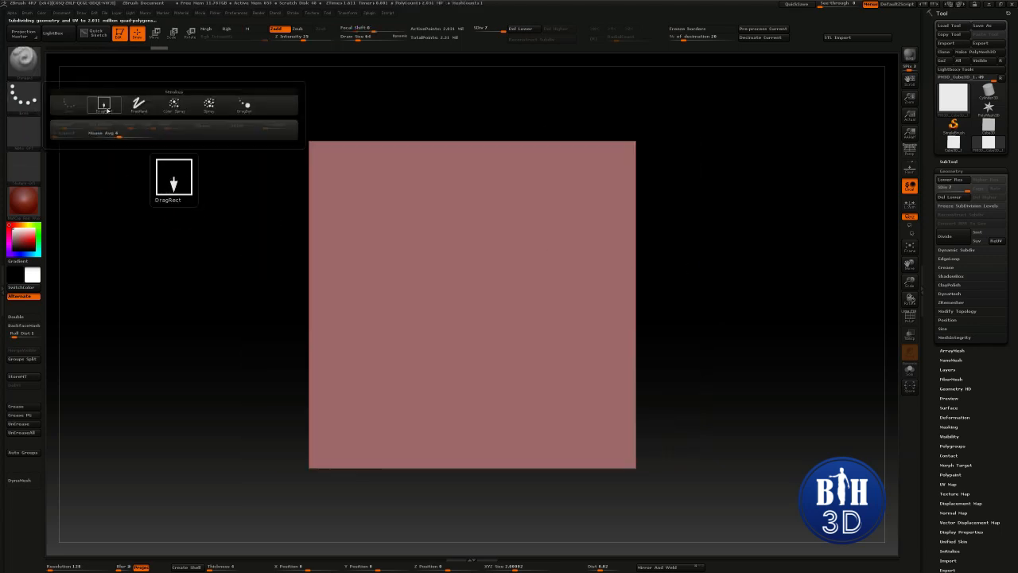
click(107, 111)
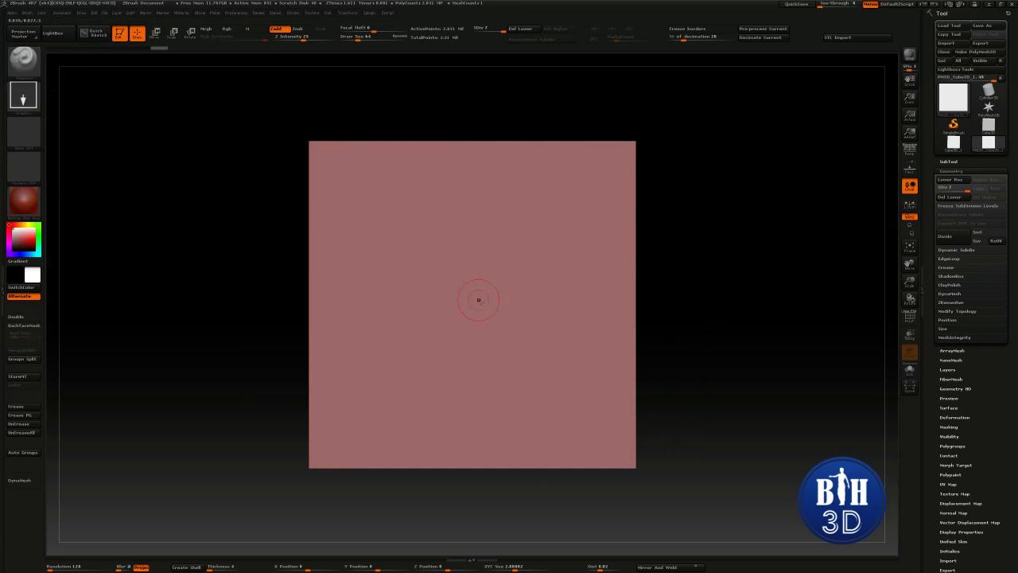
mouse_move(481, 271)
mouse_down()
mouse_move(554, 233)
mouse_move(587, 240)
mouse_up()
mouse_move(689, 238)
mouse_down()
mouse_move(637, 294)
mouse_move(698, 244)
mouse_up()
key(ctrl+z)
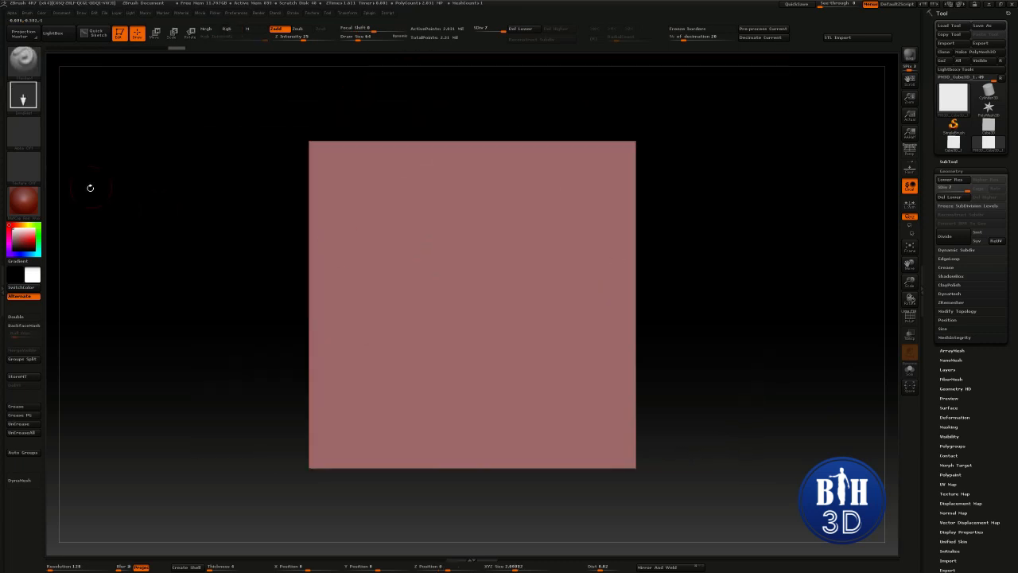
Assign the star-shaped Alpha 10 to the sculpting brush
click(34, 140)
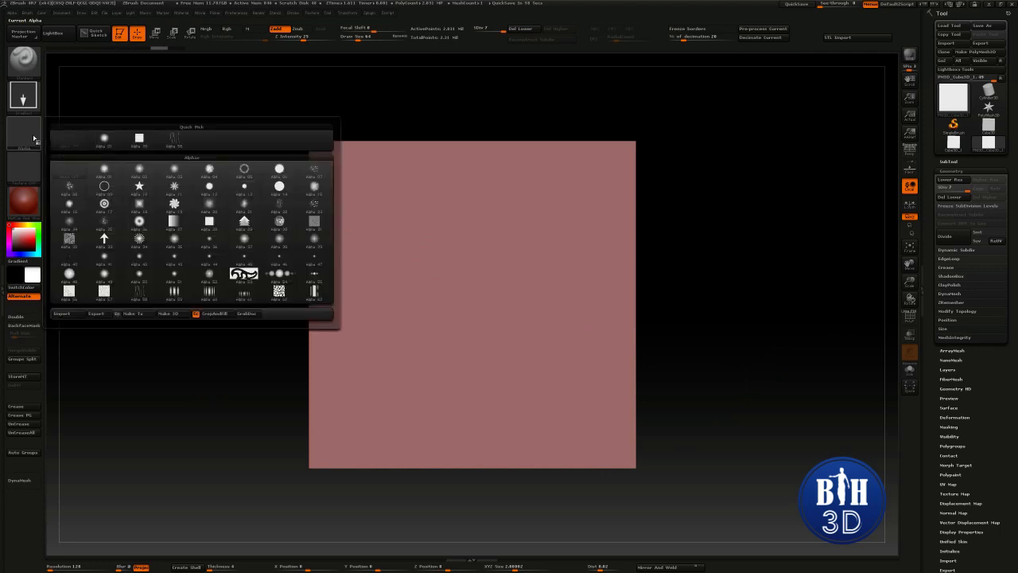
mouse_move(139, 188)
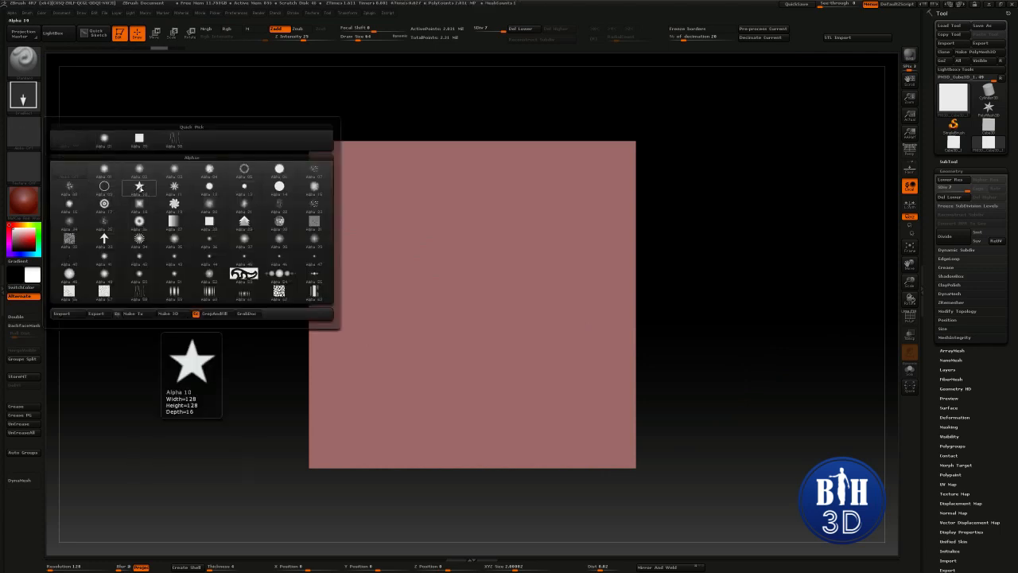
click(140, 188)
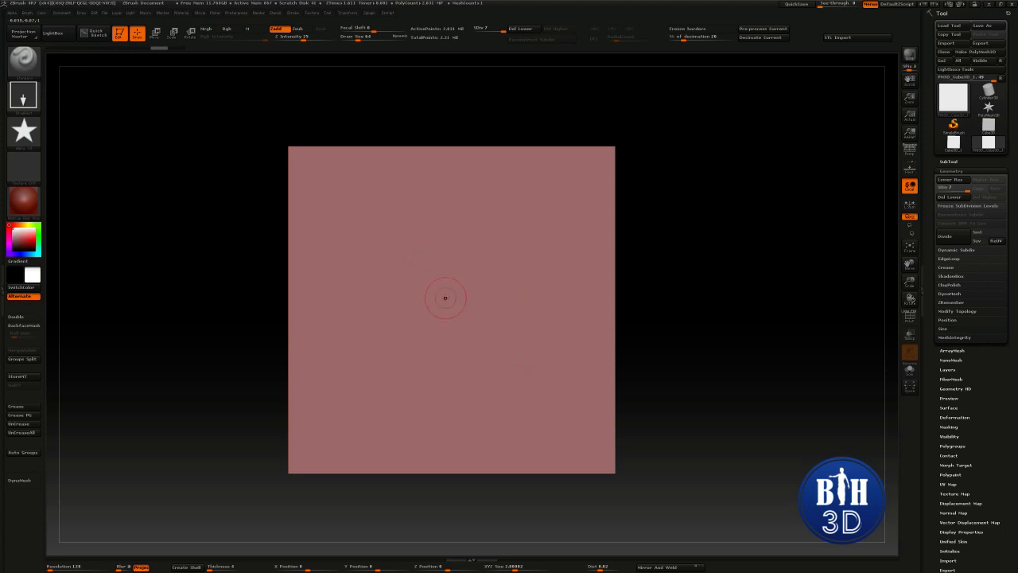
Try stamping the star alpha on the cube's front face at different sizes, undoing each stamp
drag(445, 297, 441, 167)
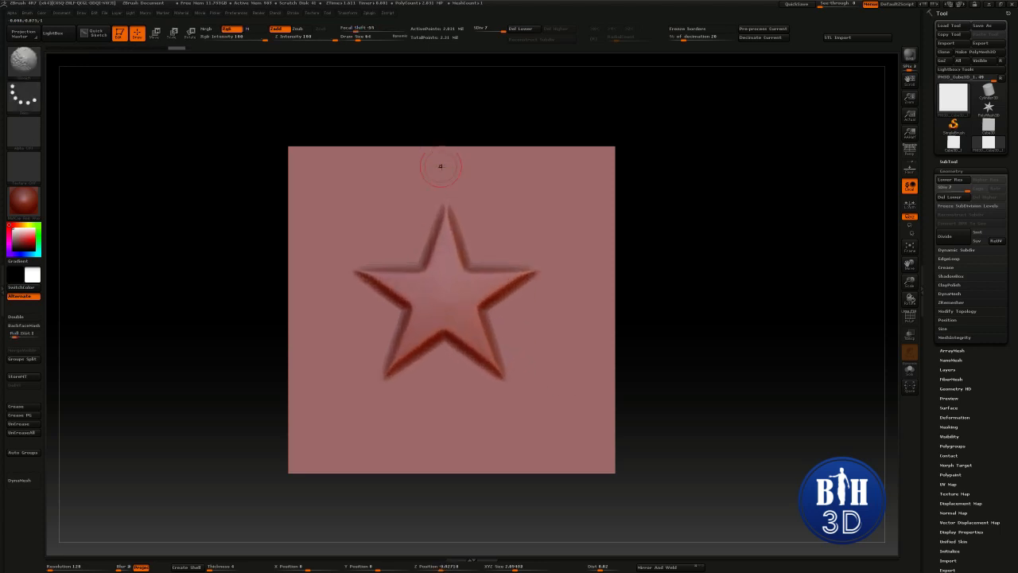
mouse_move(687, 178)
mouse_down()
mouse_move(548, 189)
mouse_move(707, 183)
mouse_up()
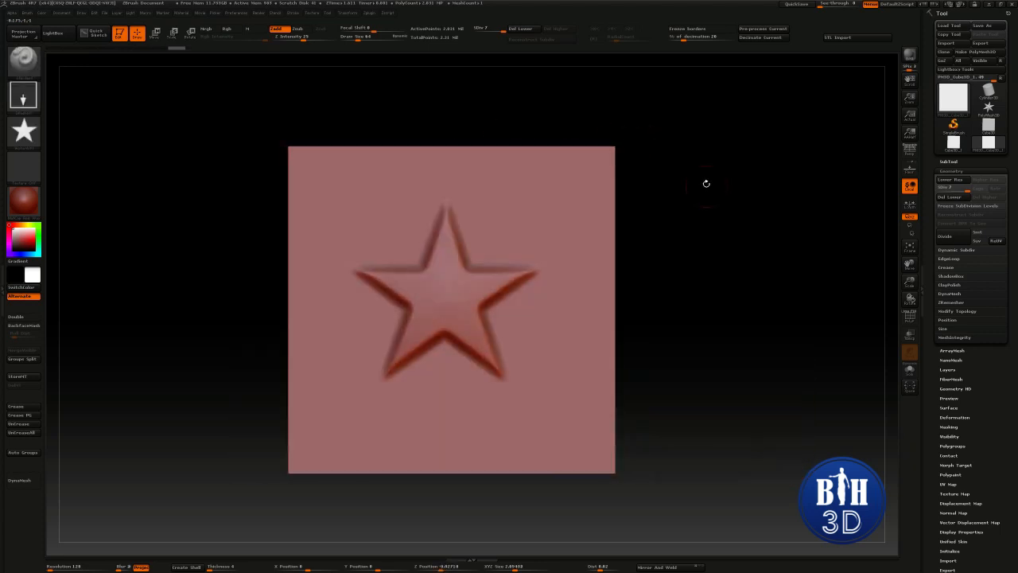
key(ctrl+z)
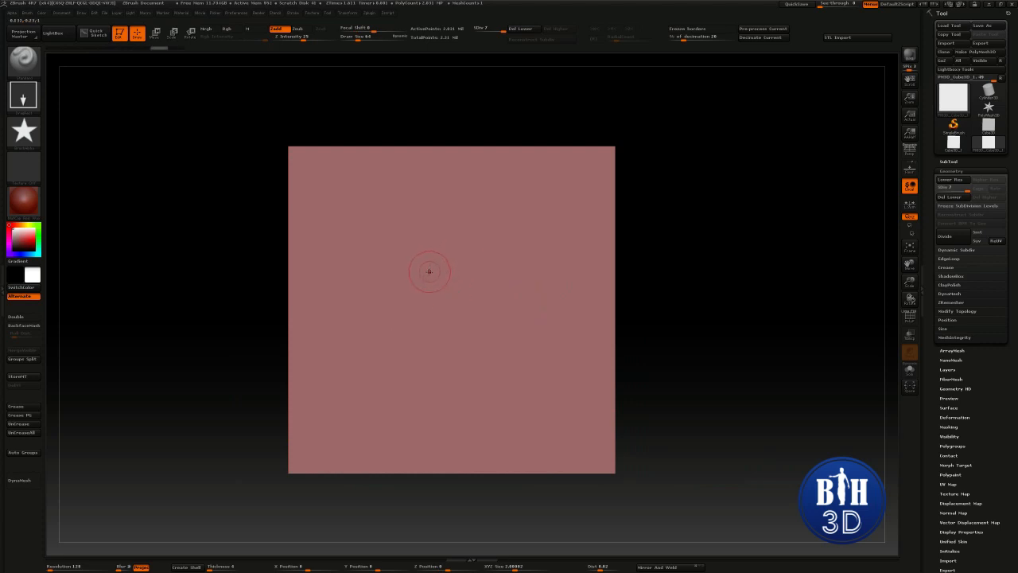
drag(454, 308, 453, 156)
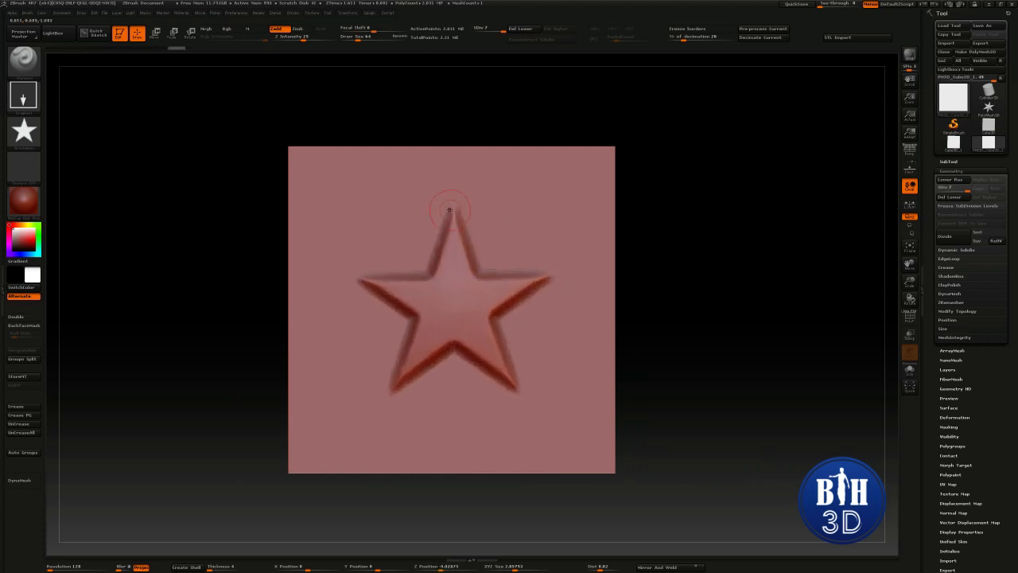
mouse_move(689, 302)
mouse_down()
mouse_move(654, 306)
mouse_move(696, 296)
mouse_up()
key(ctrl+z)
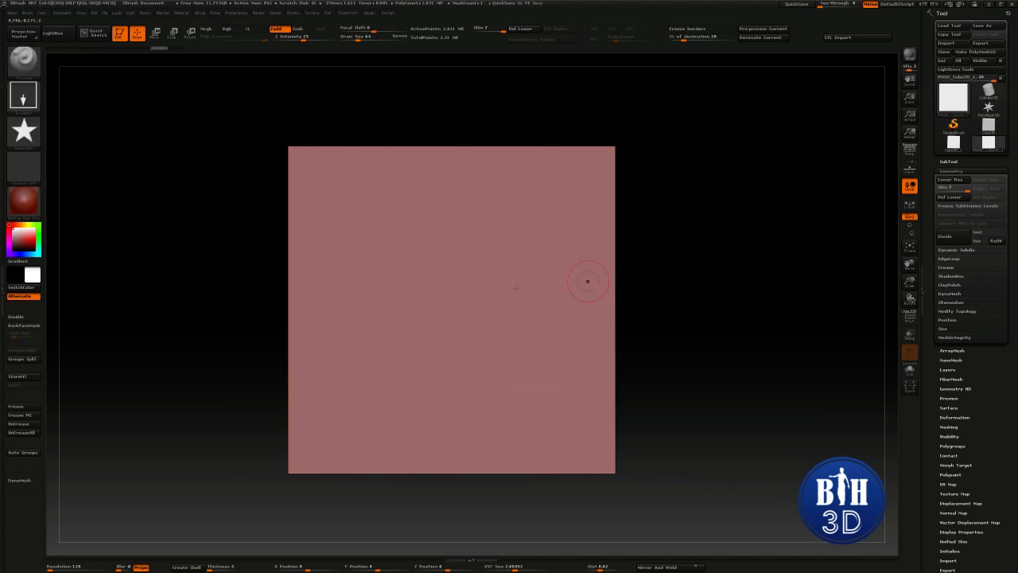
drag(443, 271, 425, 209)
drag(466, 113, 505, 157)
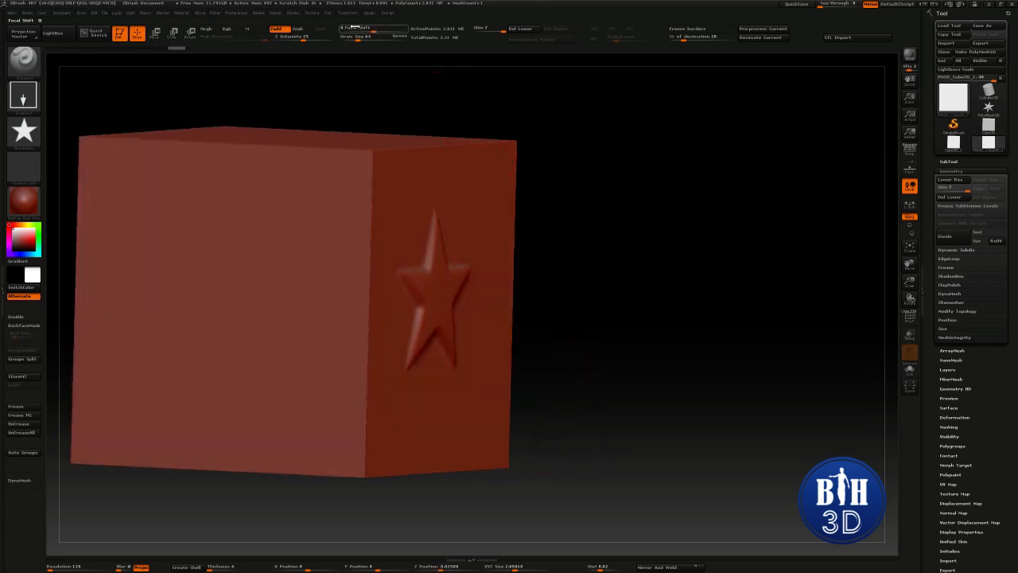
drag(669, 200, 656, 199)
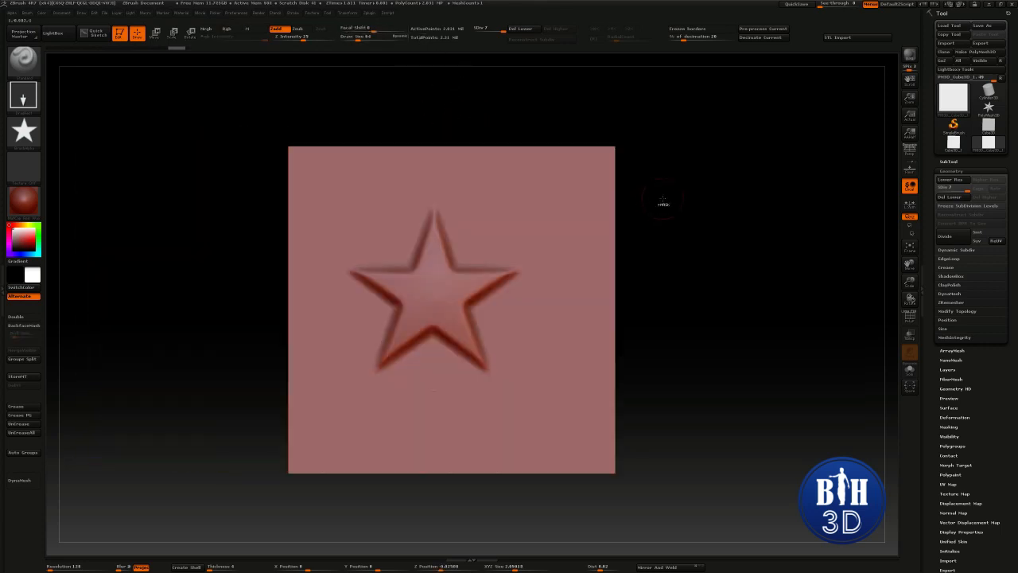
key(ctrl+z)
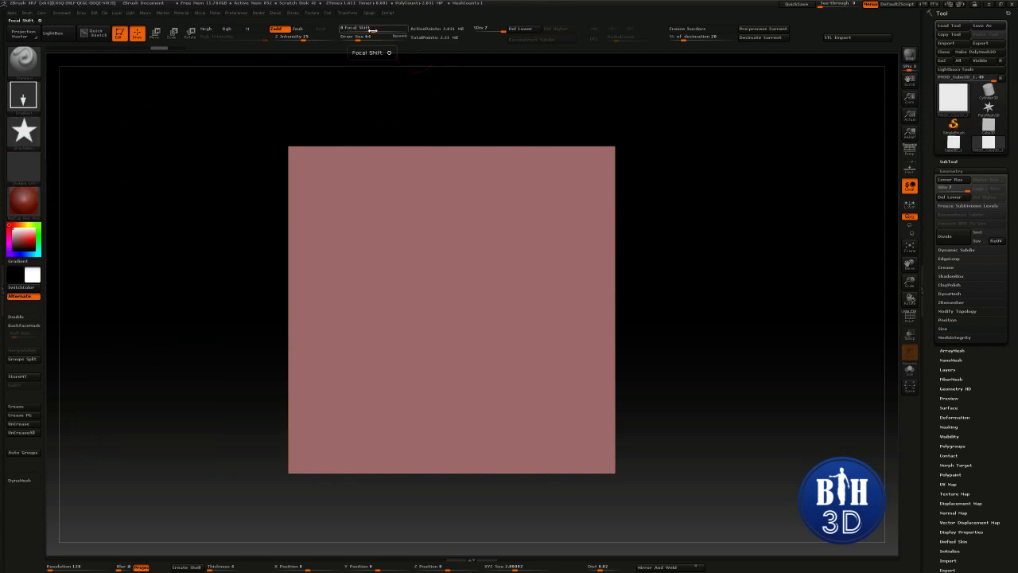
Set the sculpting brush's Focal Shift to -100, test star stamps on the front face, and undo them
drag(373, 30, 342, 28)
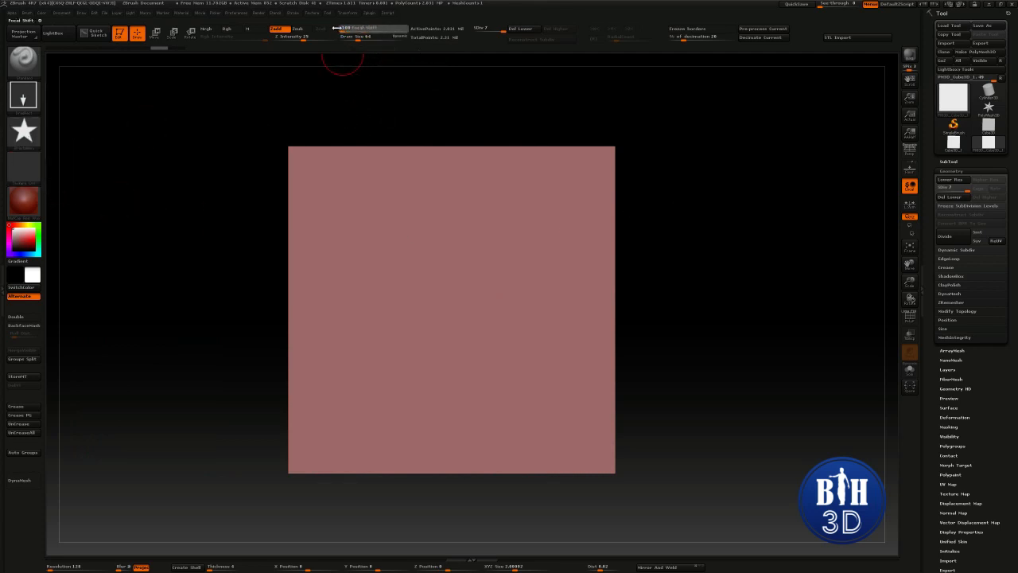
drag(432, 295, 434, 140)
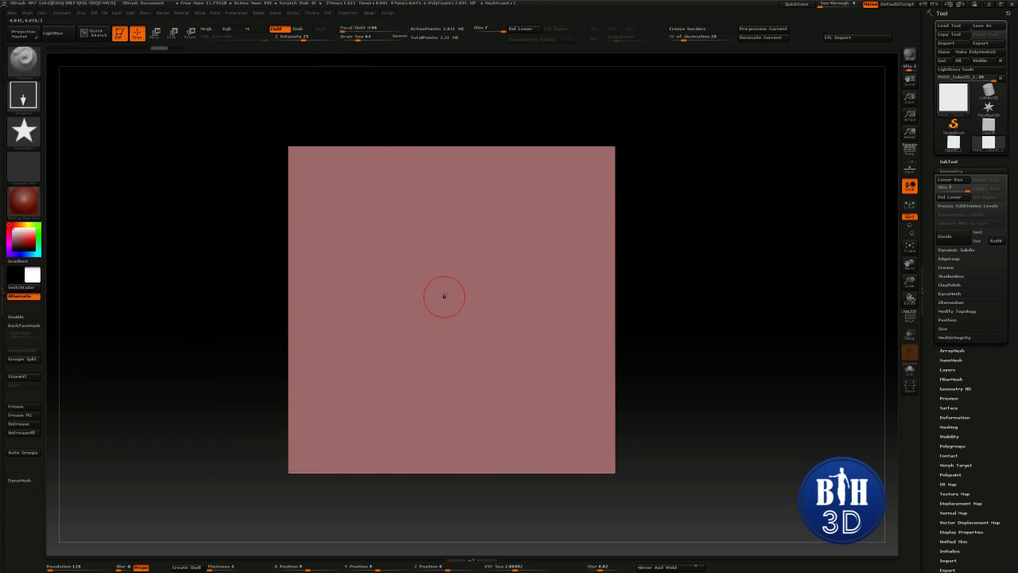
drag(443, 295, 444, 105)
mouse_move(442, 289)
mouse_down()
mouse_move(437, 193)
mouse_move(454, 143)
mouse_up()
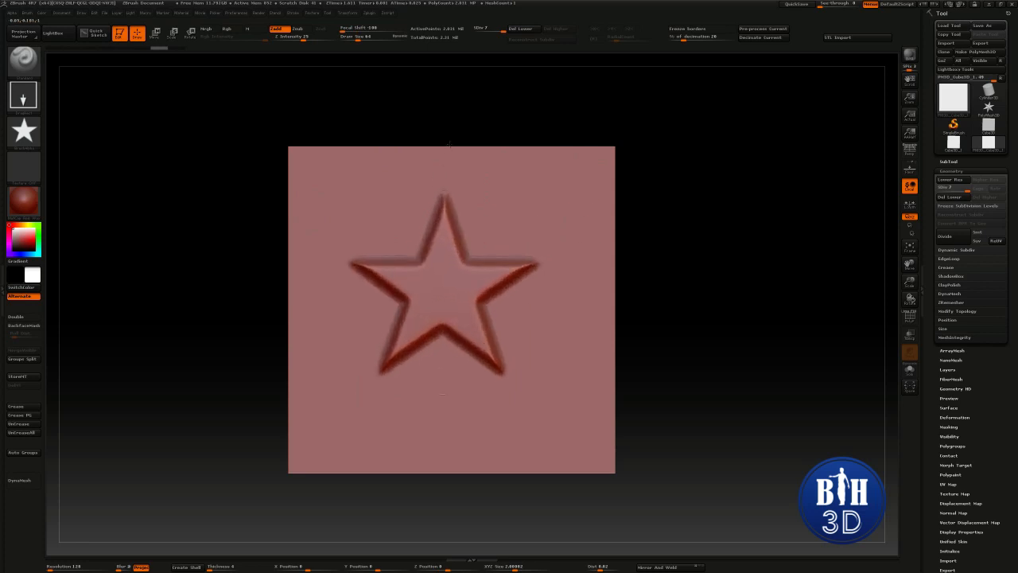
key(ctrl+z)
key(ctrl+z)
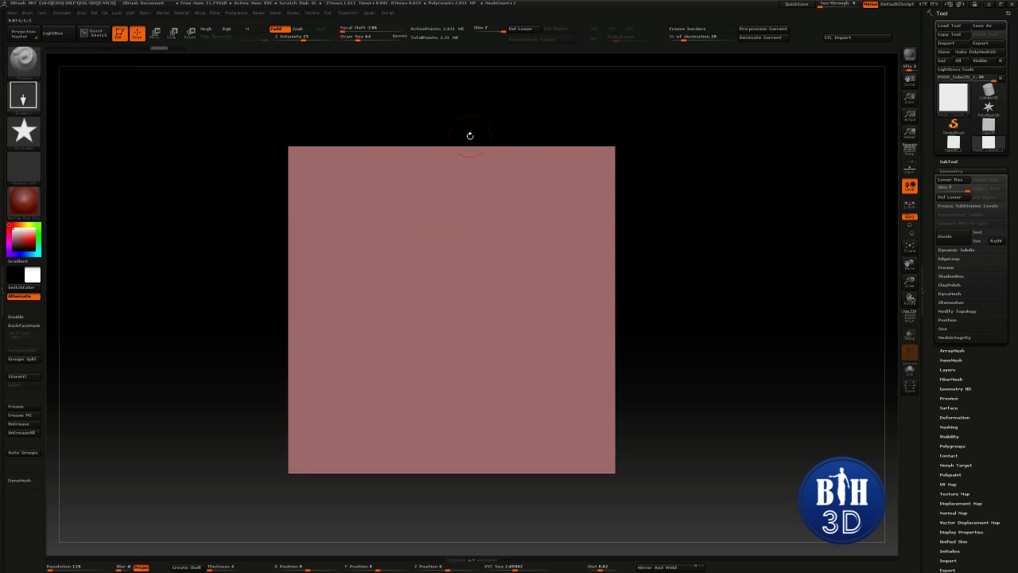
Give the masking brush the DragRect stroke and the star-shaped Alpha 10
key(ctrl)
key(ctrl)
key(ctrl)
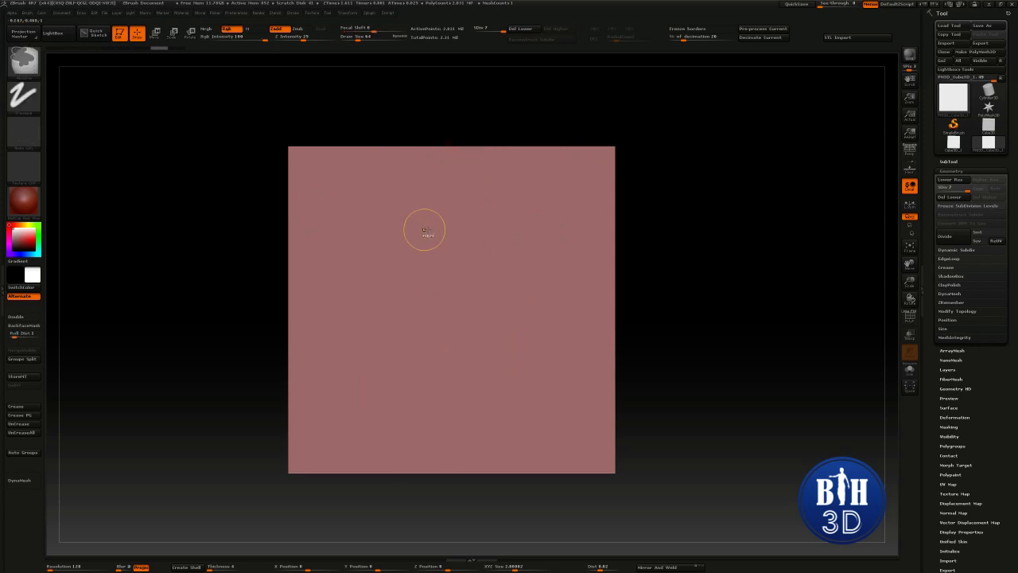
ctrl+click(23, 96)
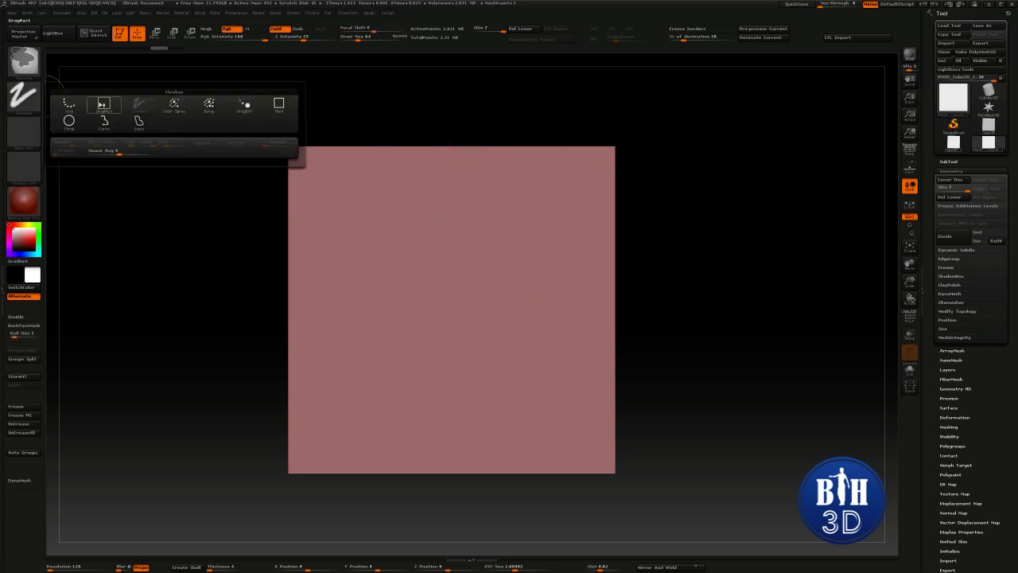
ctrl+click(101, 105)
ctrl+click(23, 131)
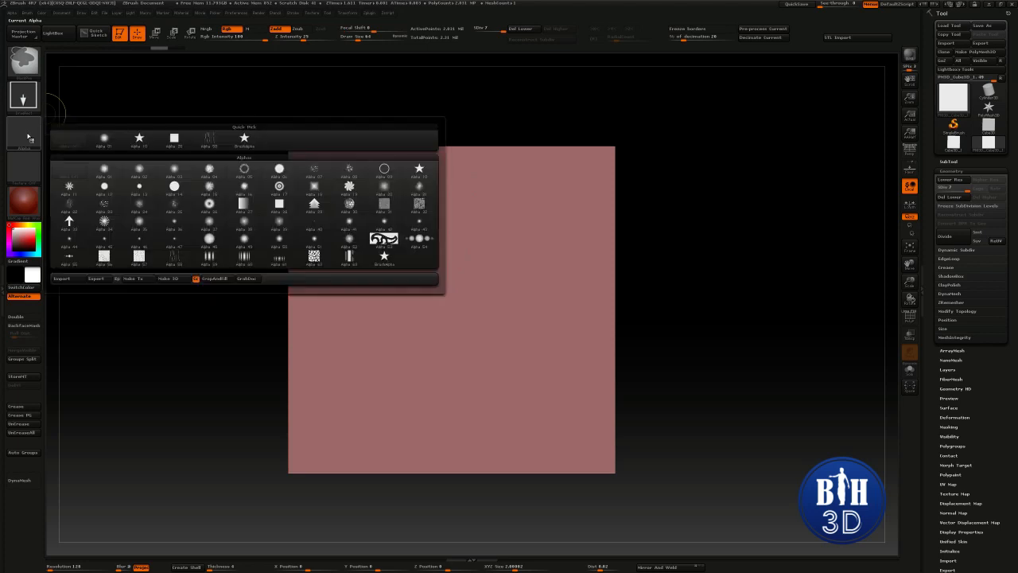
ctrl+click(140, 142)
Try a star mask on the front face, clear it, and set the masking brush's Focal Shift to -100
ctrl+drag(441, 299, 439, 129)
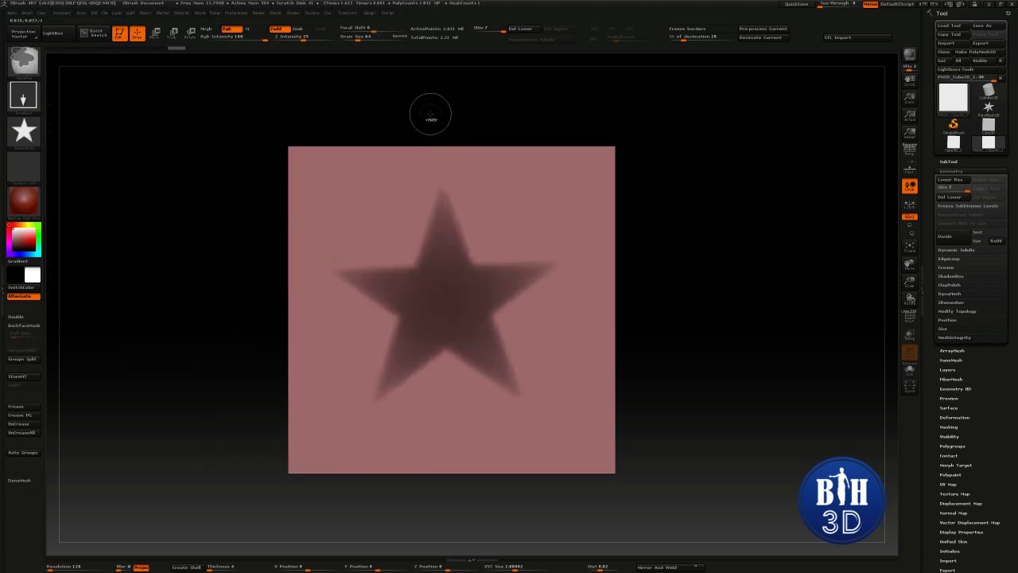
ctrl+click(433, 105)
mouse_move(371, 28)
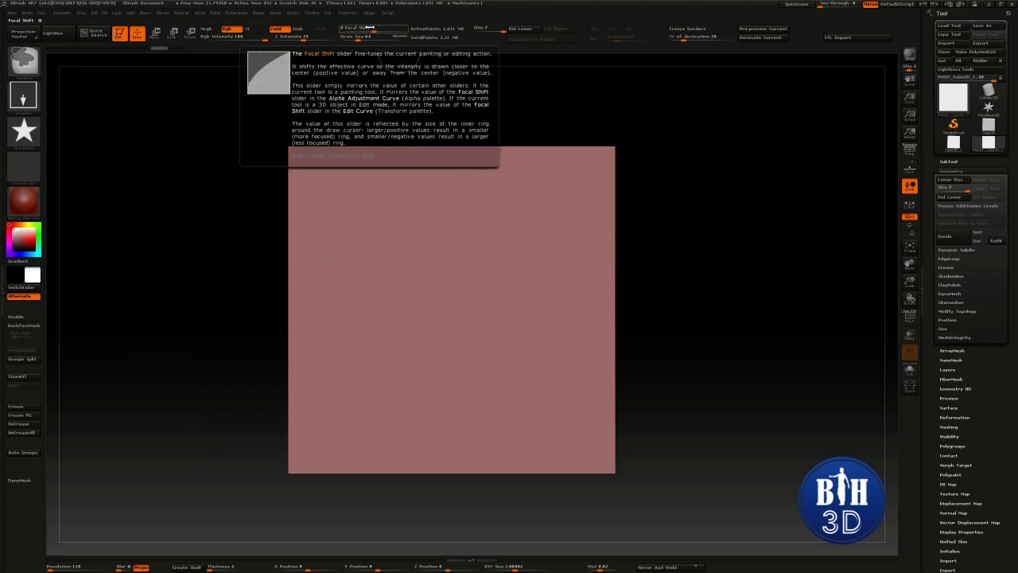
drag(373, 28, 334, 28)
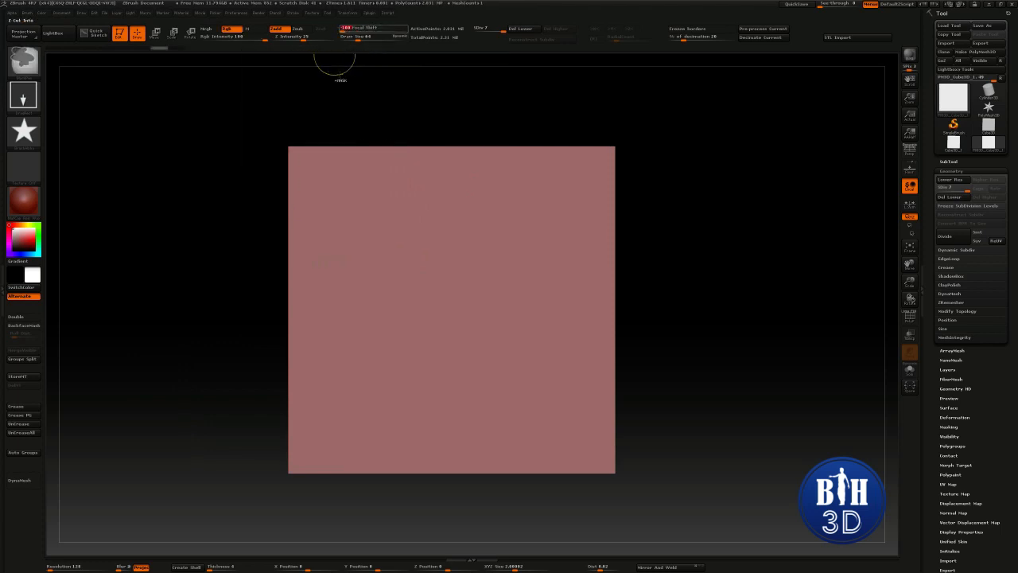
Try star masks of different sizes on the cube's front face, undoing each one
ctrl+drag(429, 301, 431, 144)
key(ctrl+z)
ctrl+drag(449, 300, 452, 114)
key(ctrl+z)
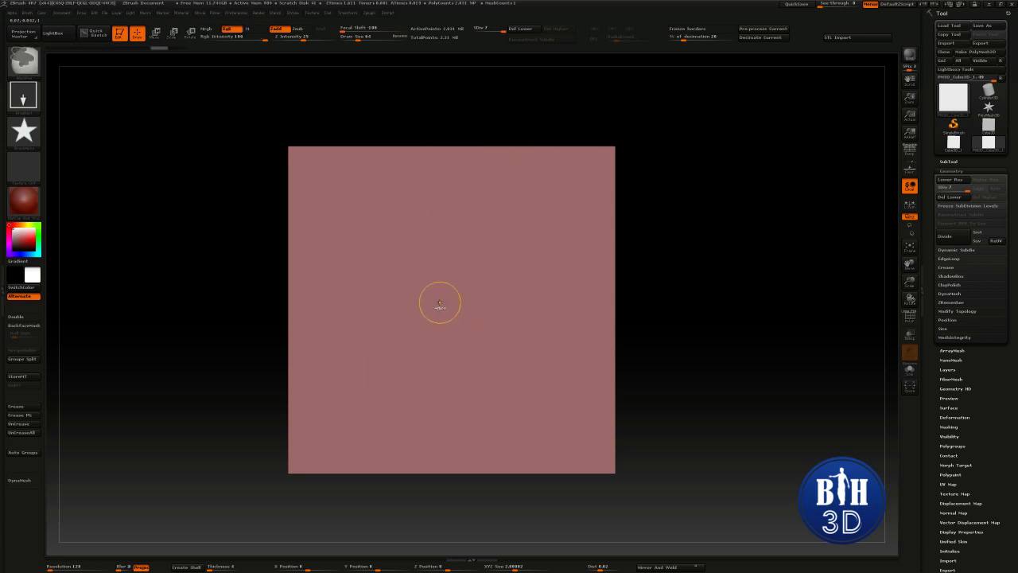
ctrl+drag(439, 300, 443, 109)
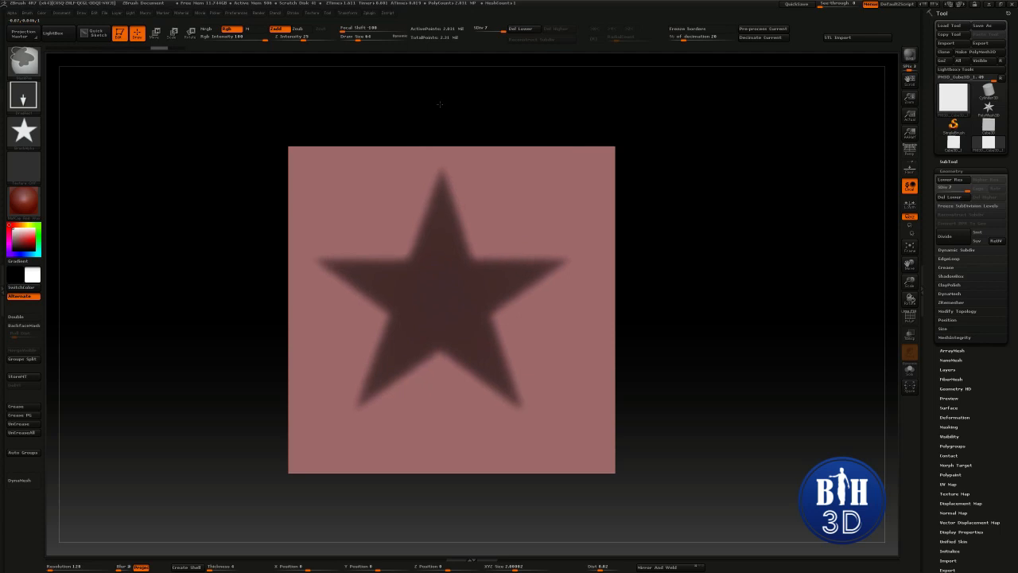
key(ctrl+z)
Mask a star on the front face, invert the mask, and displace the unmasked star to form a crisp-edged shape
ctrl+drag(448, 289, 447, 118)
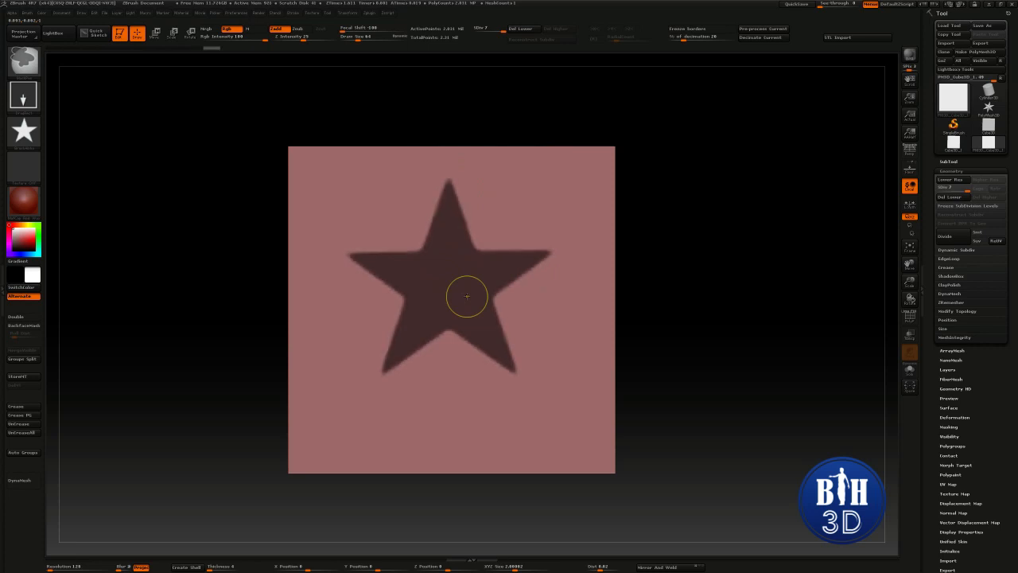
ctrl+click(738, 303)
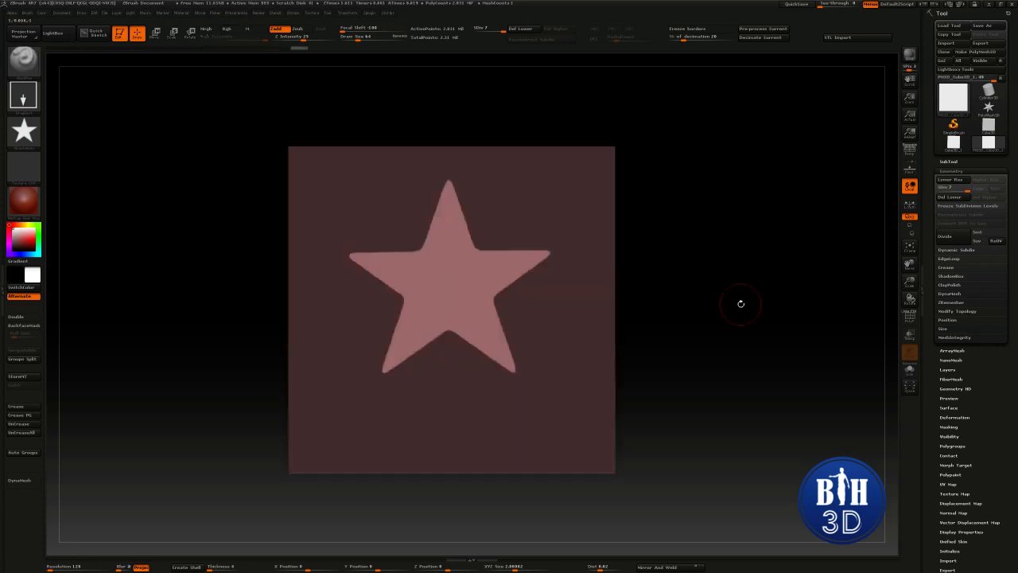
mouse_move(741, 303)
mouse_down()
mouse_move(501, 306)
mouse_move(599, 301)
mouse_move(531, 302)
mouse_up()
key(w)
key(q)
drag(386, 299, 673, 263)
mouse_move(643, 231)
alt+mouse_down()
mouse_move(698, 226)
mouse_move(706, 286)
mouse_move(701, 254)
alt+mouse_up()
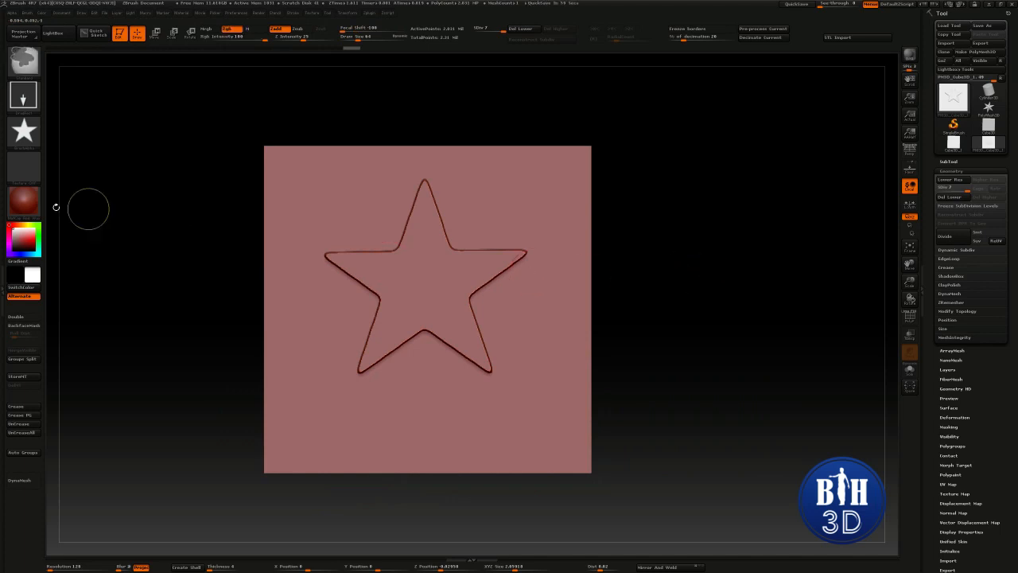
Undo the star displacement and its mask until the front face is plain
key(ctrl+z)
key(ctrl+z)
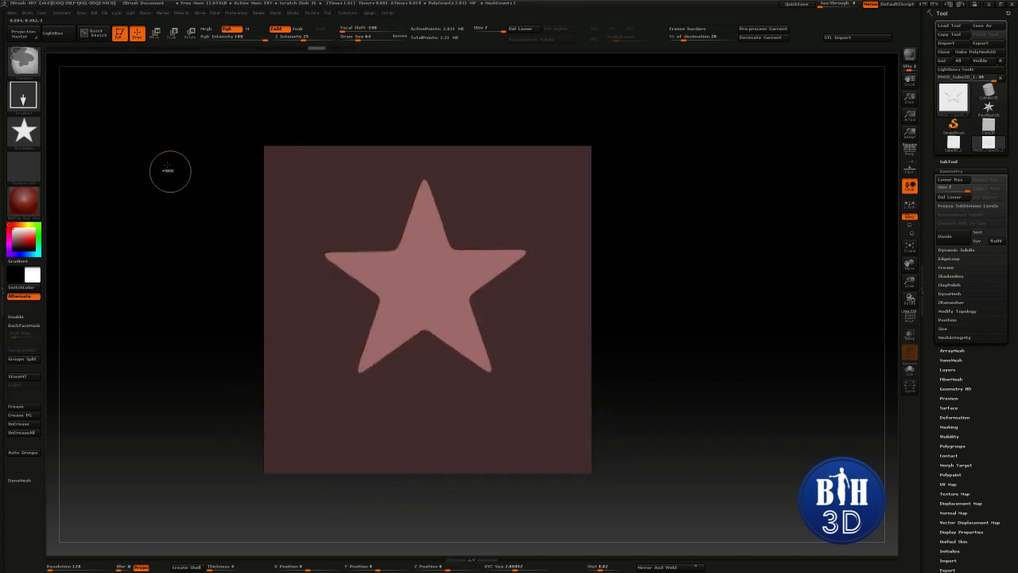
key(ctrl+z)
key(ctrl+z)
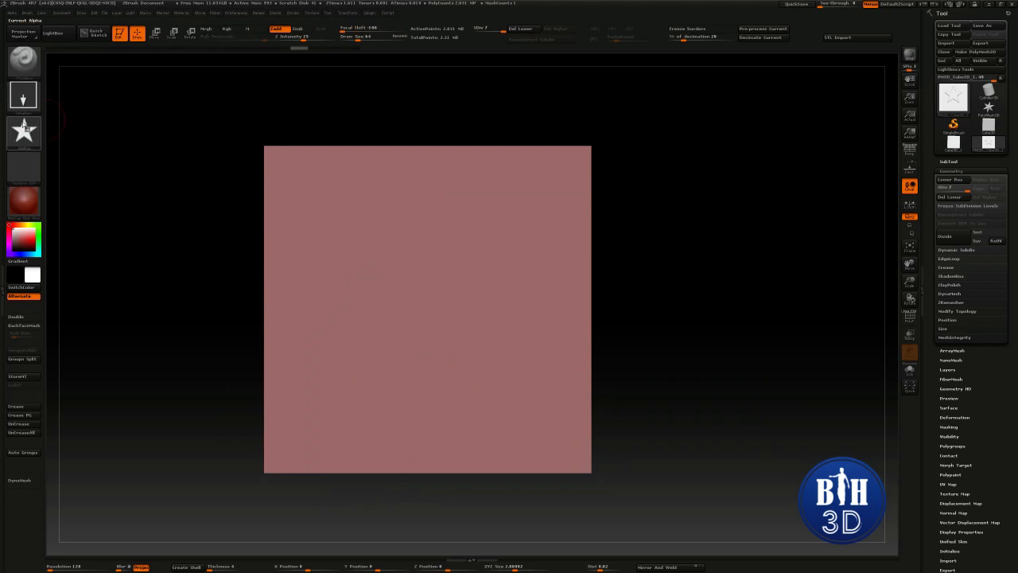
Give the sculpting brush the Spray stroke and the crack-textured Alpha 22
click(24, 95)
click(213, 107)
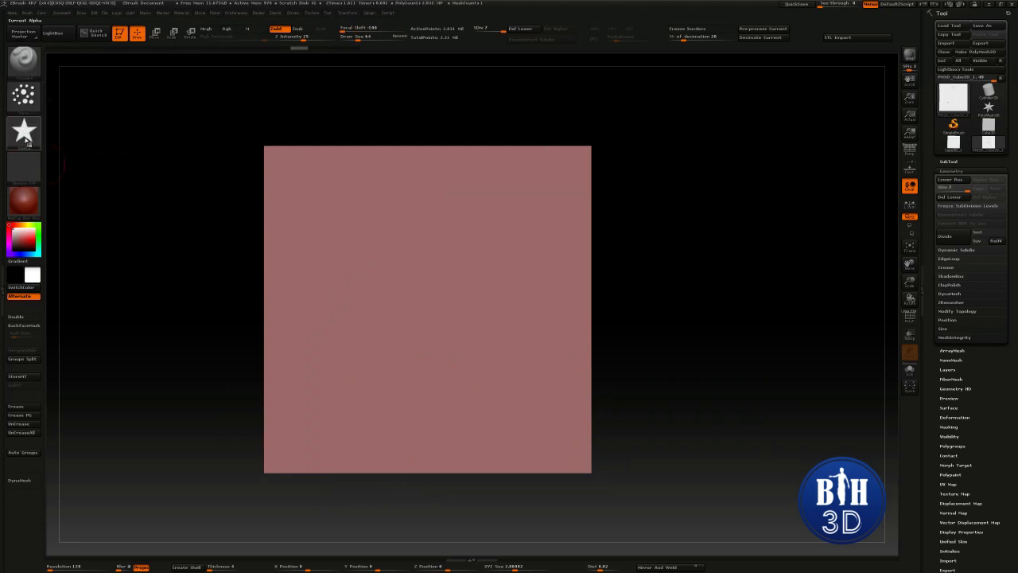
click(23, 132)
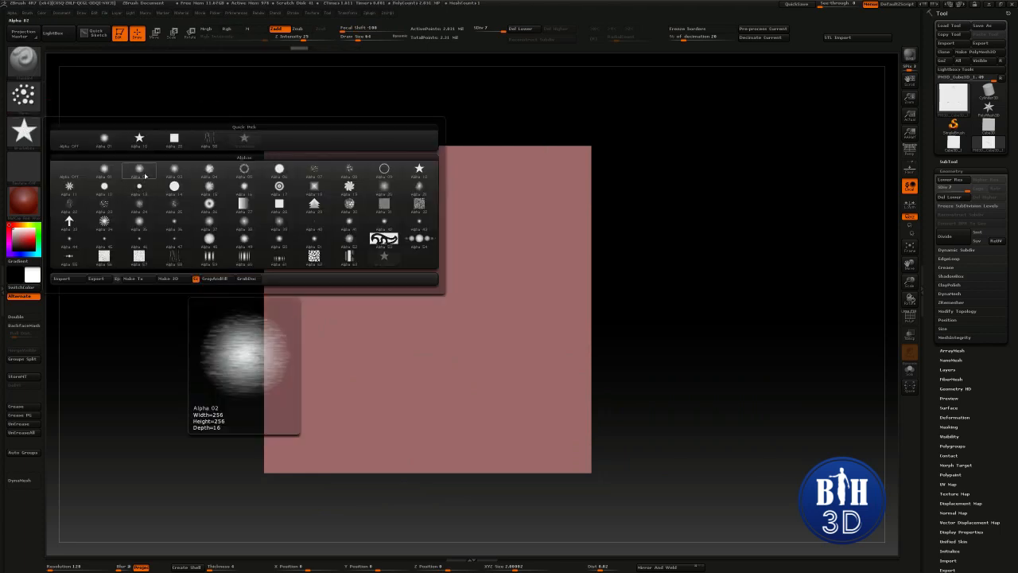
click(68, 208)
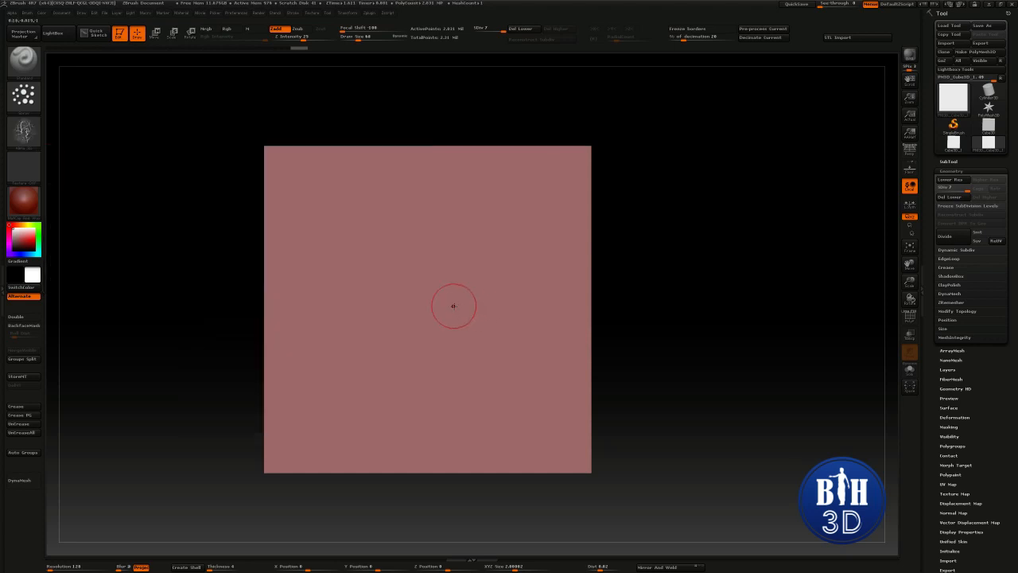
Enlarge the brush to Draw Size 264, try a sprayed crack stroke on the front face, and undo it
key(bracketright)
key(bracketright)
key(bracketright)
key(bracketright)
key(bracketright)
key(bracketright)
key(bracketright)
key(bracketright)
key(bracketright)
key(bracketright)
key(bracketright)
key(bracketright)
key(bracketright)
key(bracketright)
key(bracketright)
key(bracketright)
key(bracketright)
key(bracketright)
key(bracketright)
key(bracketright)
drag(368, 261, 497, 383)
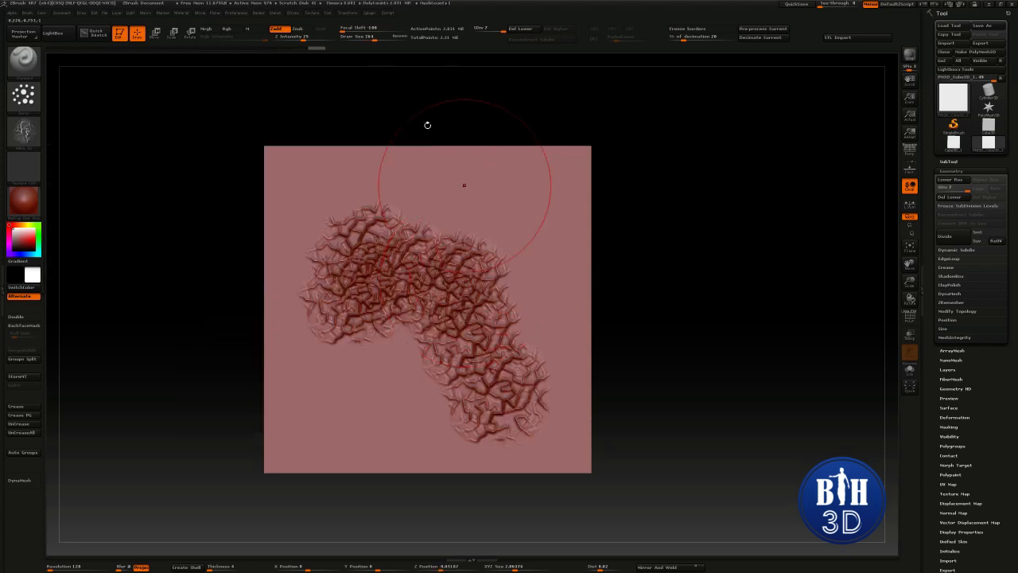
key(ctrl+z)
Set Draw Size to 347 and lower the Z Intensity, then test sprayed cracks on the front face and undo them
mouse_move(367, 35)
mouse_down()
mouse_move(348, 36)
mouse_move(379, 37)
mouse_up()
drag(303, 37, 285, 36)
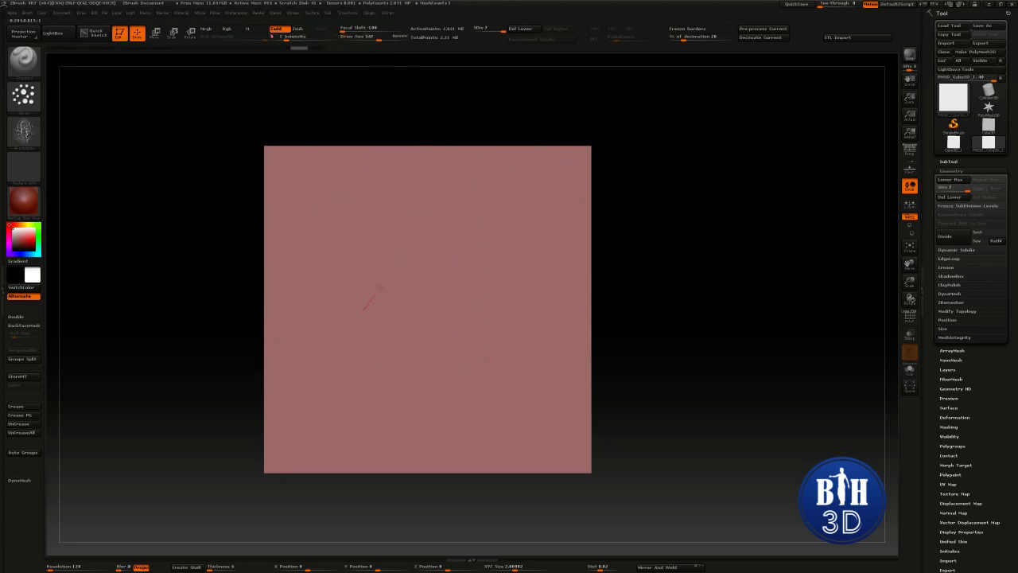
drag(375, 291, 374, 318)
key(f)
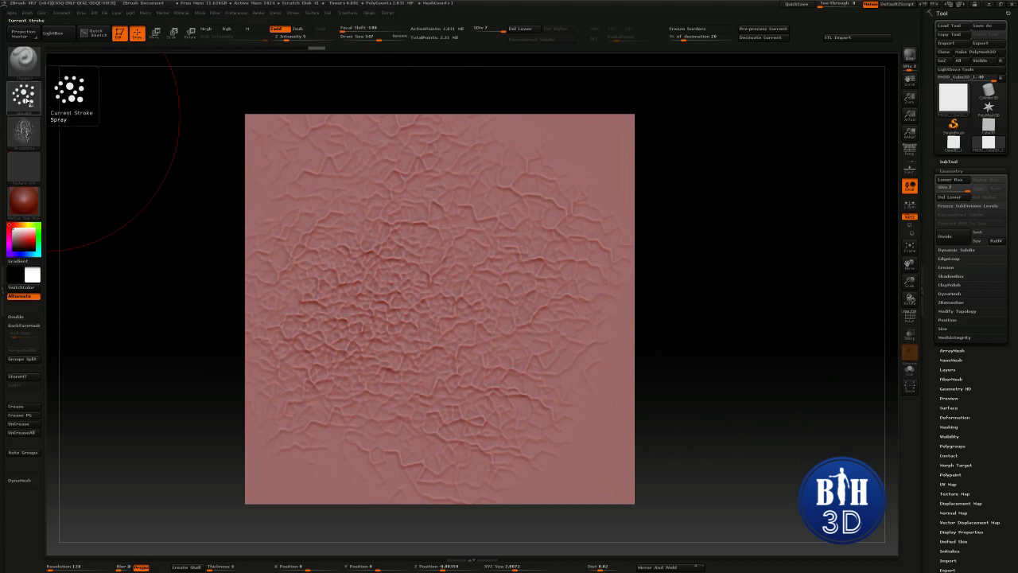
alt+drag(757, 280, 726, 286)
key(ctrl+z)
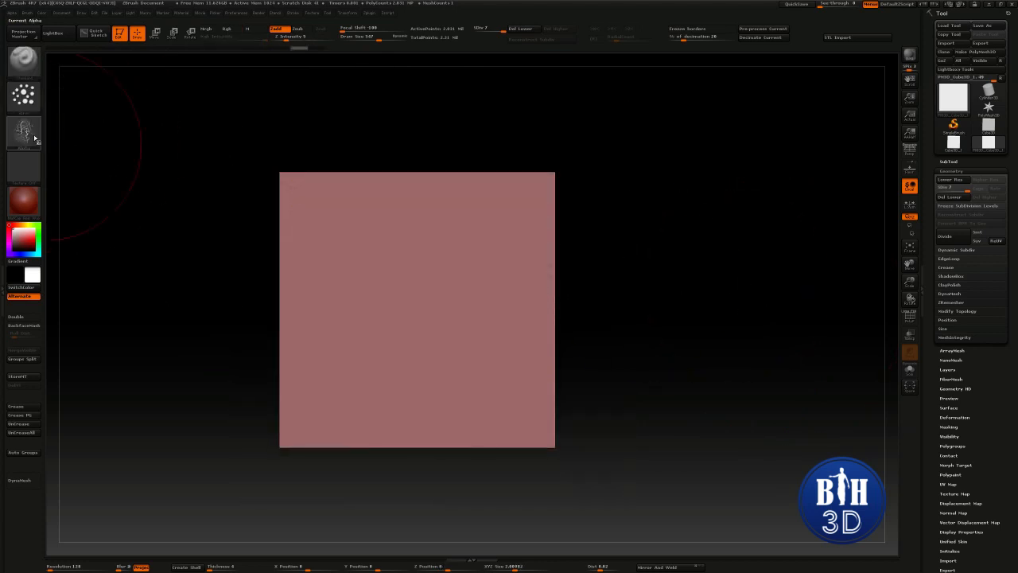
Try several more sprayed crack strokes across the front face, undoing the attempts to compare coverage
drag(398, 313, 476, 259)
drag(642, 243, 574, 264)
key(ctrl+z)
drag(684, 249, 710, 239)
drag(404, 315, 441, 247)
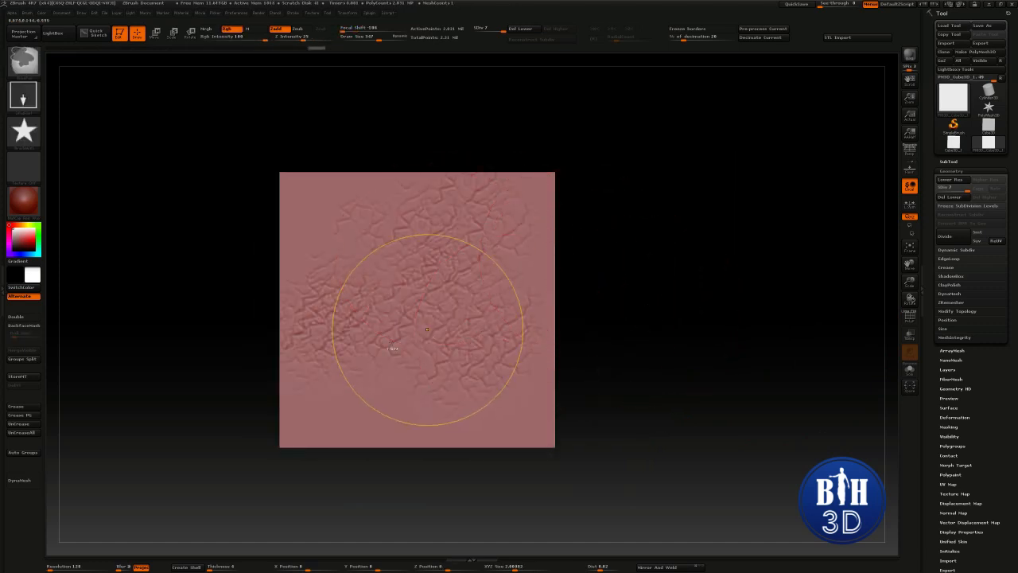
key(ctrl+z)
mouse_move(424, 329)
mouse_down()
mouse_move(367, 271)
mouse_move(407, 237)
mouse_move(300, 387)
mouse_up()
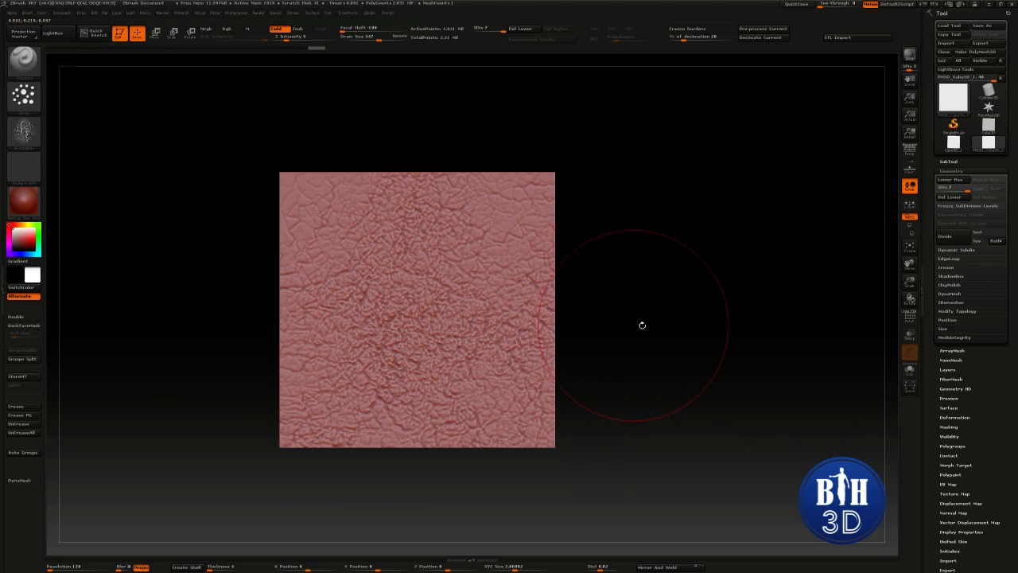
mouse_move(641, 323)
alt+mouse_down()
mouse_move(624, 273)
mouse_move(618, 298)
mouse_move(600, 265)
mouse_move(636, 281)
mouse_move(625, 286)
alt+mouse_up()
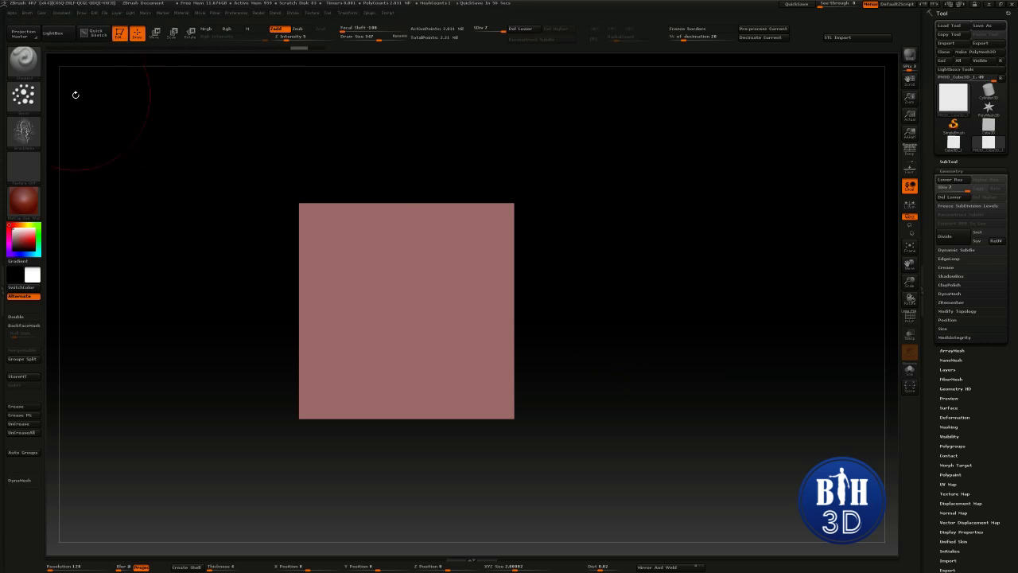
Look over the Alpha palette's thumbnails and flip options, and load the ornamental Alpha 53 for the brush
click(11, 14)
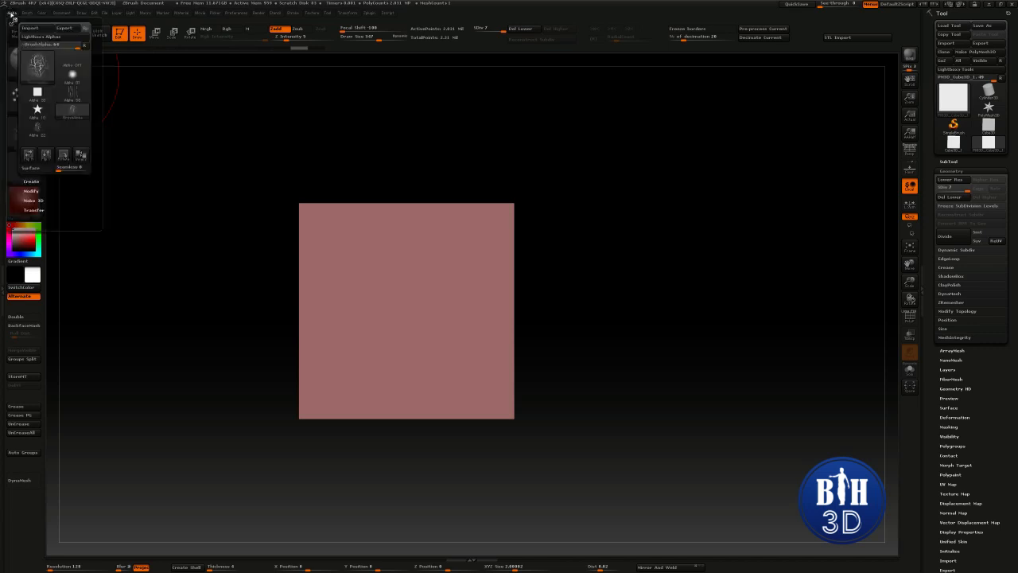
click(12, 13)
click(11, 13)
click(11, 14)
mouse_move(69, 97)
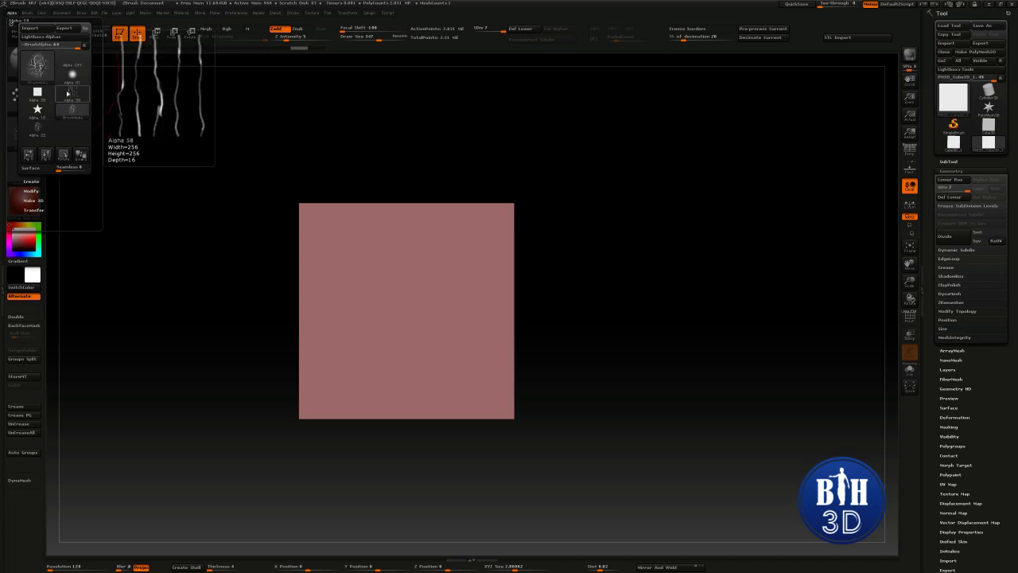
mouse_move(48, 129)
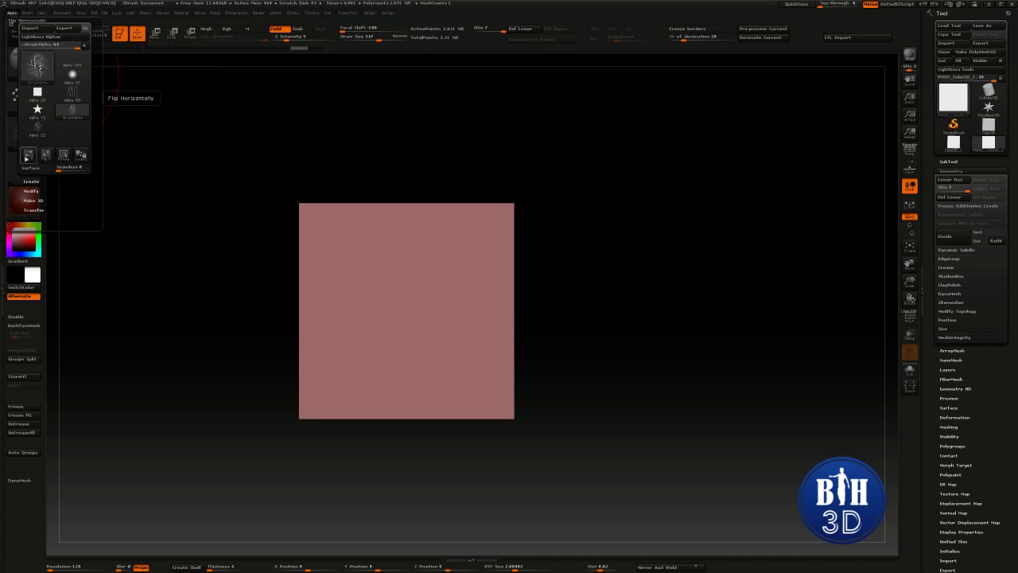
click(31, 139)
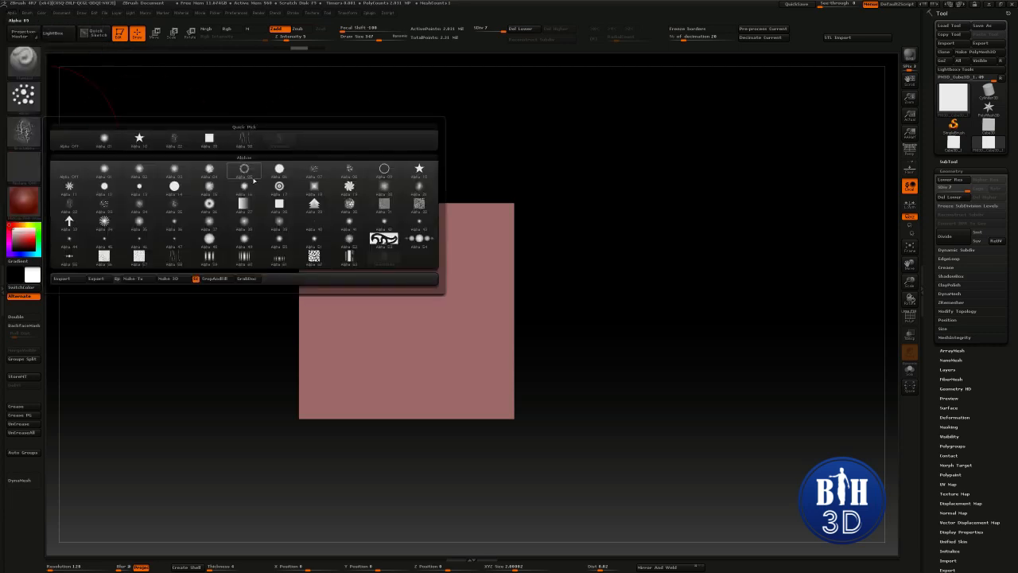
click(390, 242)
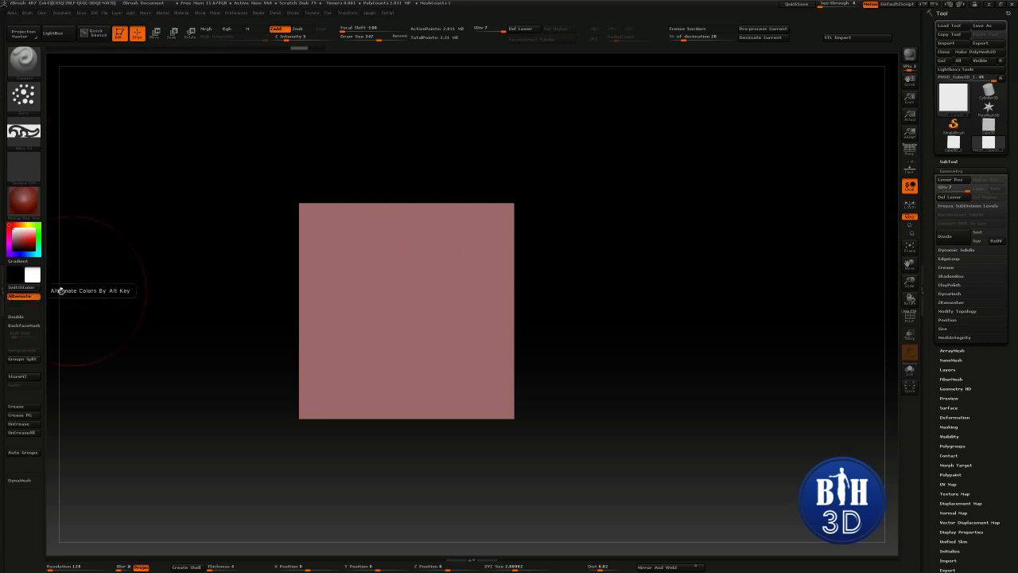
Open the left tray and dock the Alpha palette in it below the Zplugin palette
click(4, 286)
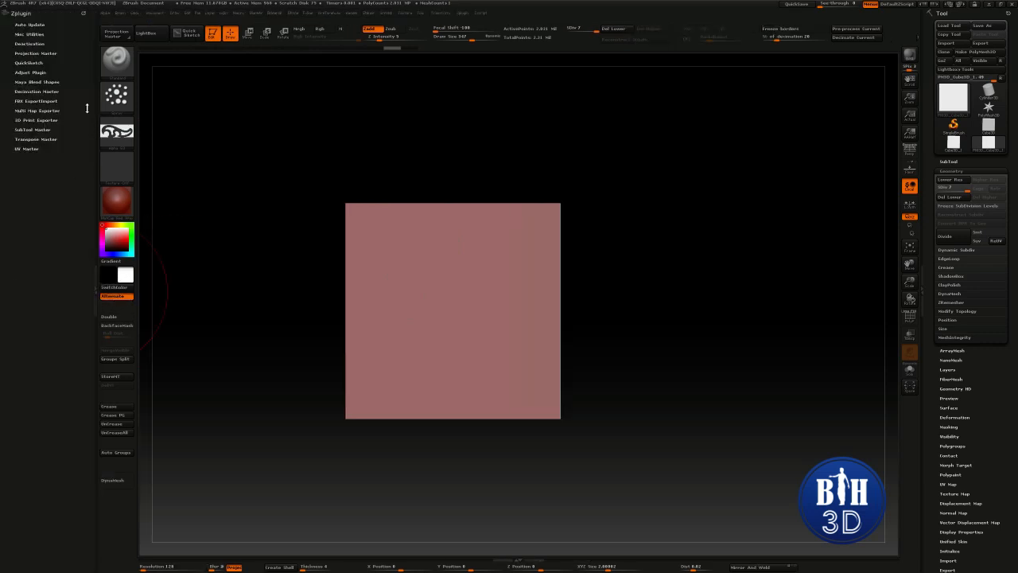
click(106, 13)
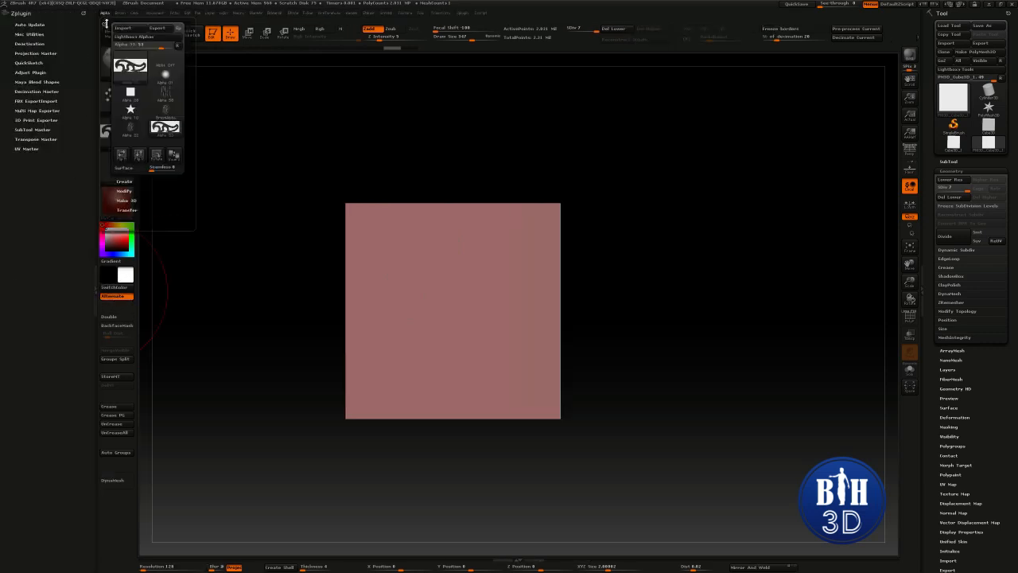
drag(103, 20, 18, 171)
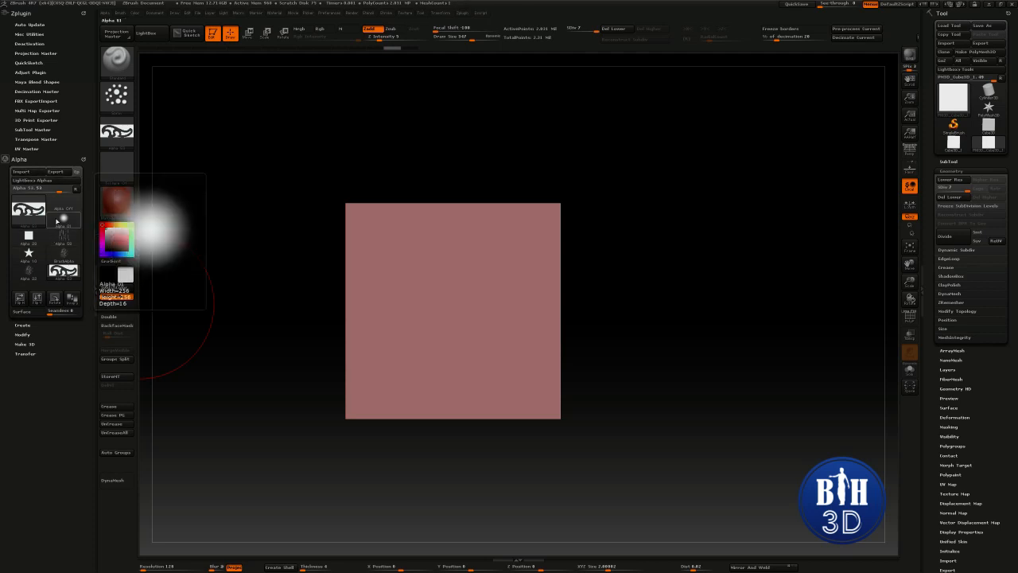
click(116, 132)
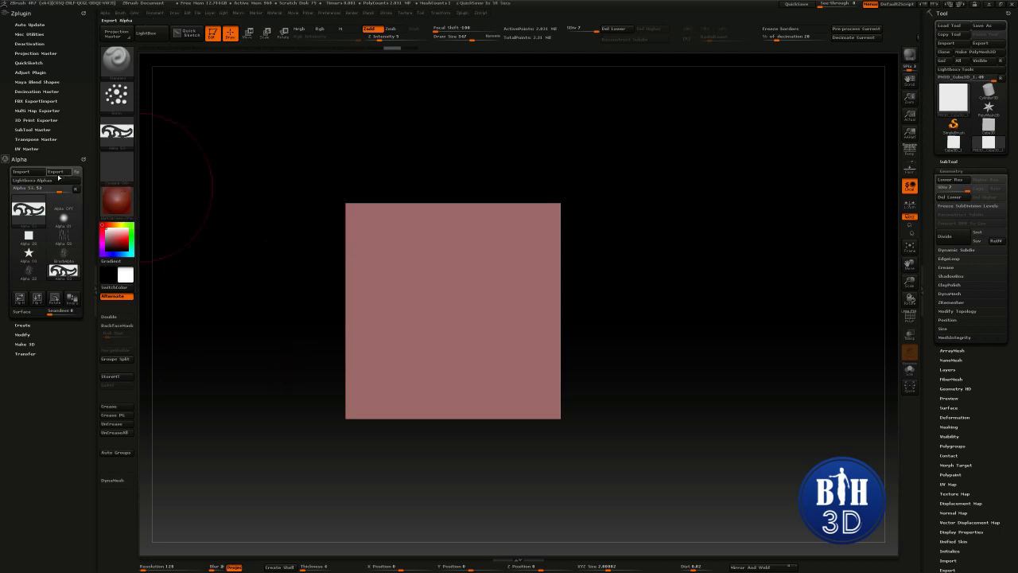
mouse_move(32, 217)
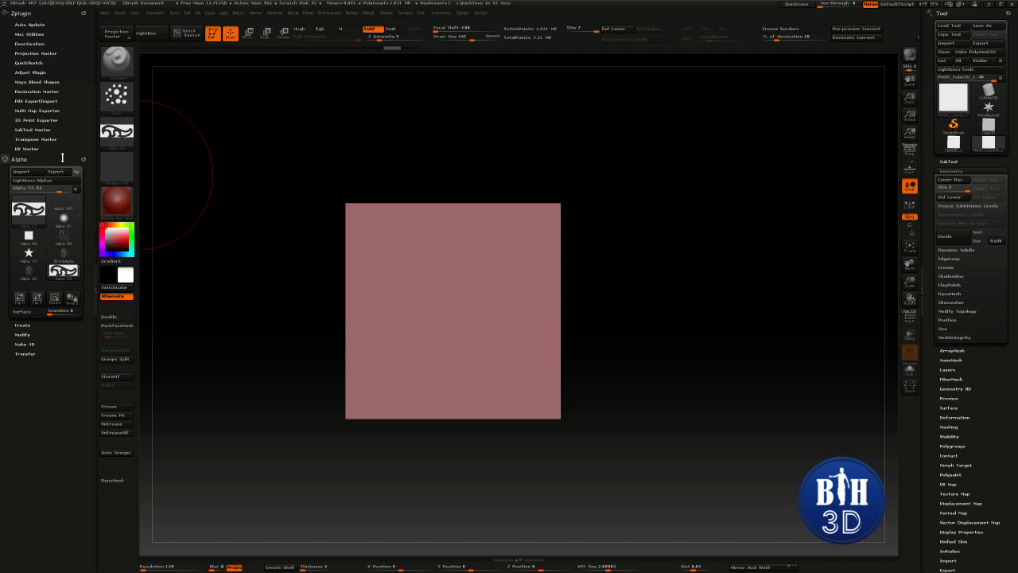
Flip the ornamental alpha horizontally several times to demonstrate the mirroring
click(18, 305)
click(19, 304)
click(19, 304)
click(20, 304)
click(20, 304)
click(20, 304)
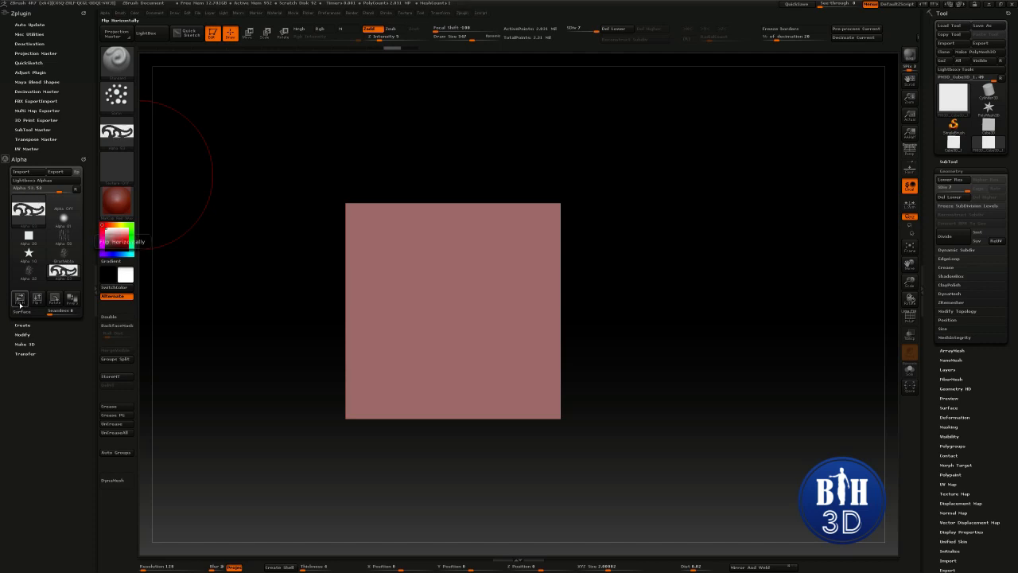
click(20, 304)
click(20, 304)
click(19, 304)
click(20, 304)
click(21, 304)
click(22, 303)
click(23, 303)
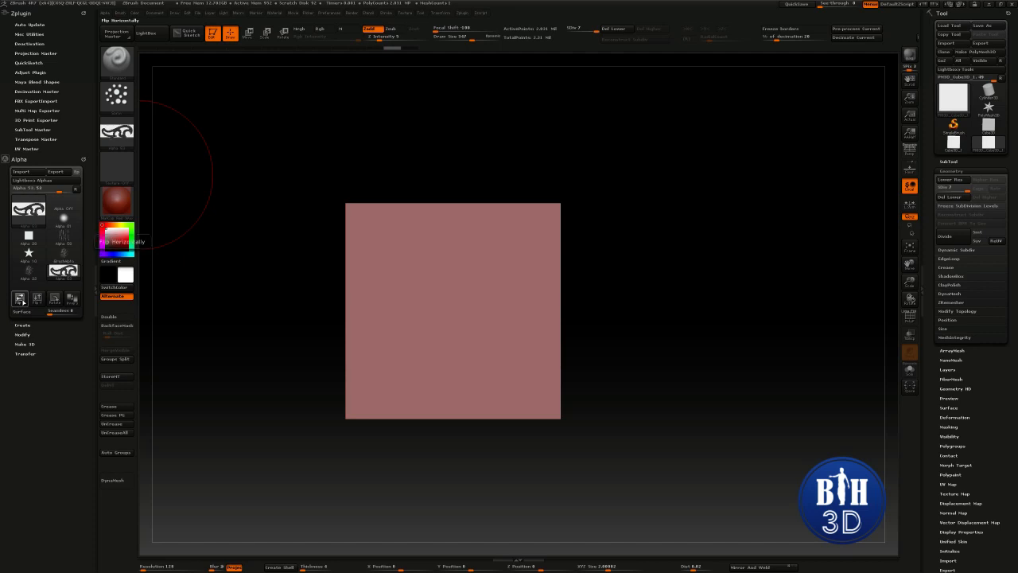
click(22, 303)
click(22, 303)
click(23, 303)
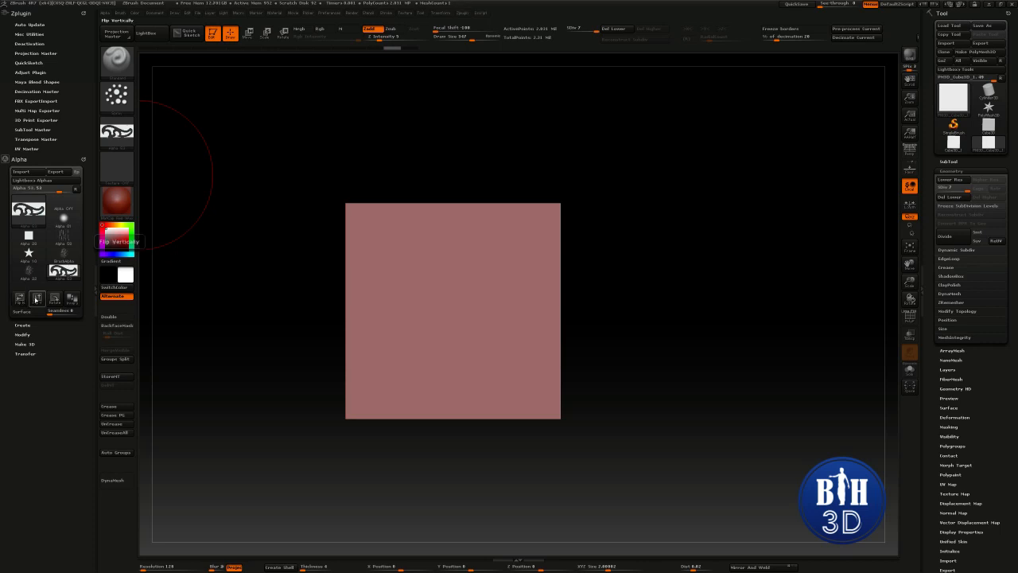
Flip the ornamental alpha vertically several times
click(39, 300)
click(38, 301)
click(38, 301)
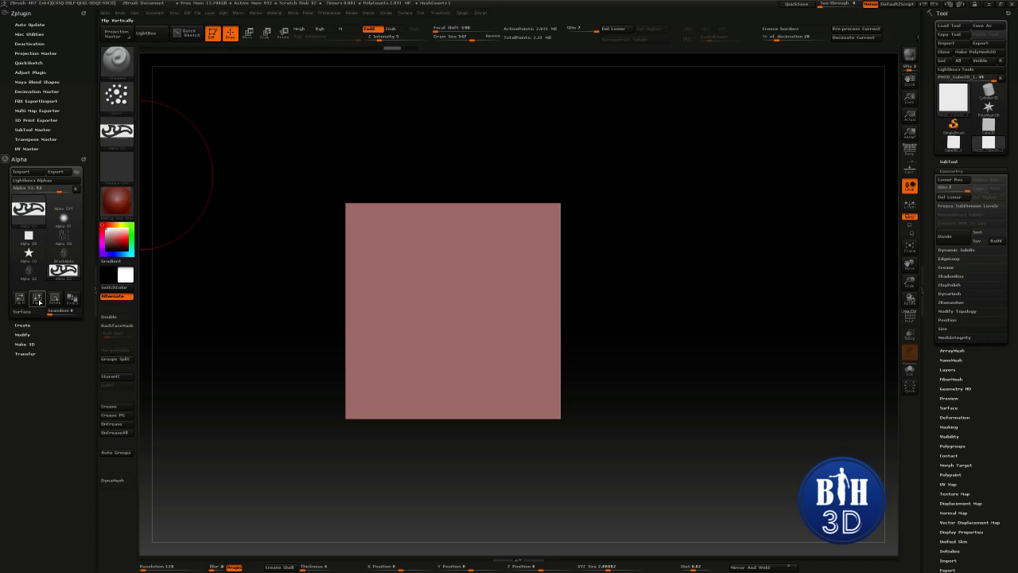
click(38, 301)
click(39, 301)
click(38, 301)
click(38, 301)
click(38, 301)
click(39, 301)
click(38, 300)
click(38, 300)
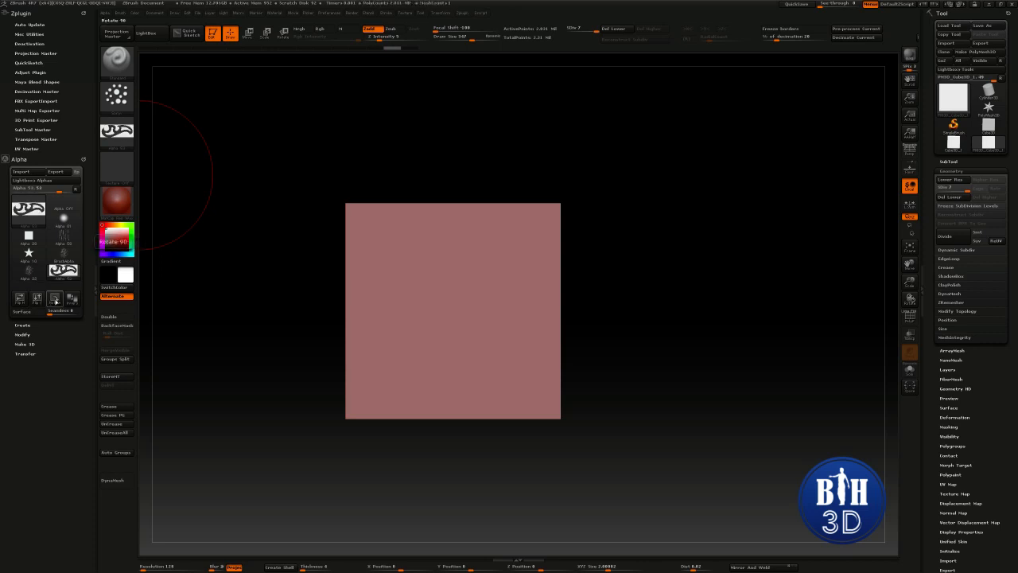
Rotate the ornamental alpha repeatedly in 90-degree turns, leaving it upright
click(55, 299)
click(54, 300)
click(55, 300)
click(55, 300)
click(55, 300)
click(55, 300)
click(55, 300)
click(55, 300)
click(54, 300)
click(55, 300)
click(55, 300)
click(55, 300)
click(55, 300)
click(54, 300)
click(55, 300)
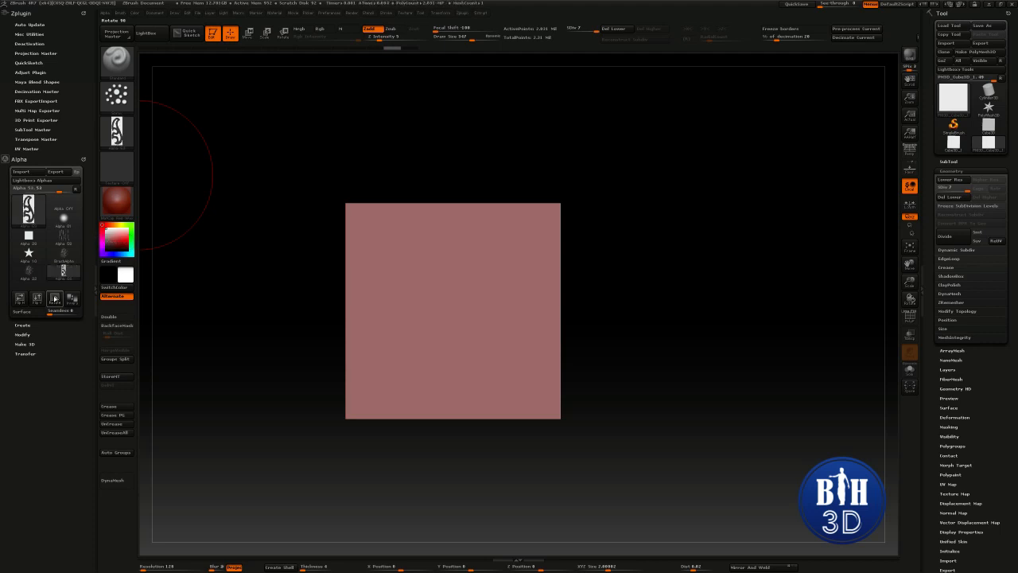
click(55, 300)
click(55, 300)
click(55, 300)
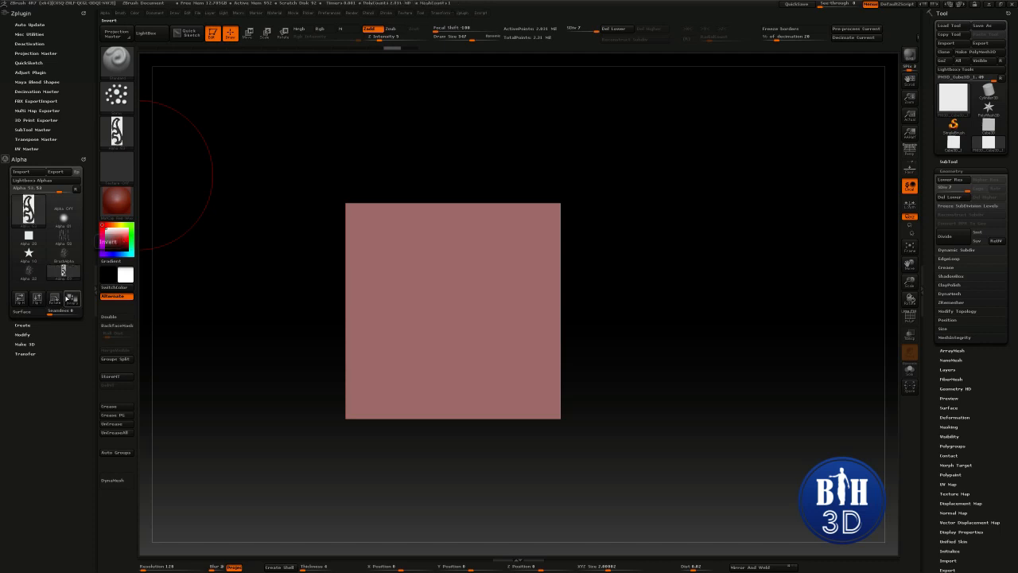
Invert the ornamental alpha several times, leaving a white ornament on a black background
click(74, 299)
click(74, 299)
click(74, 299)
click(74, 300)
click(74, 299)
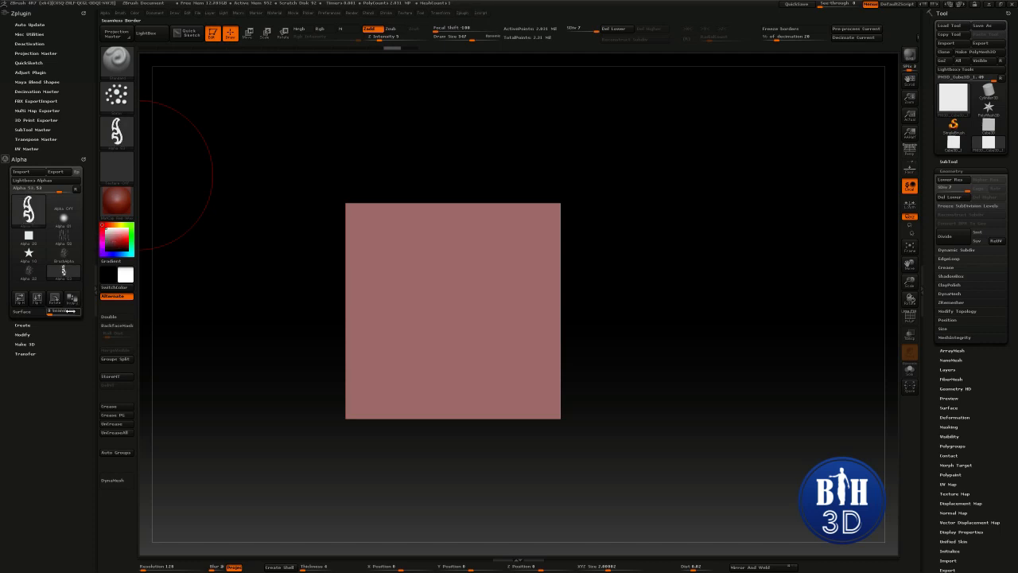
Invert the ornamental alpha once more and set the brush stroke to DragRect
click(73, 299)
mouse_move(29, 217)
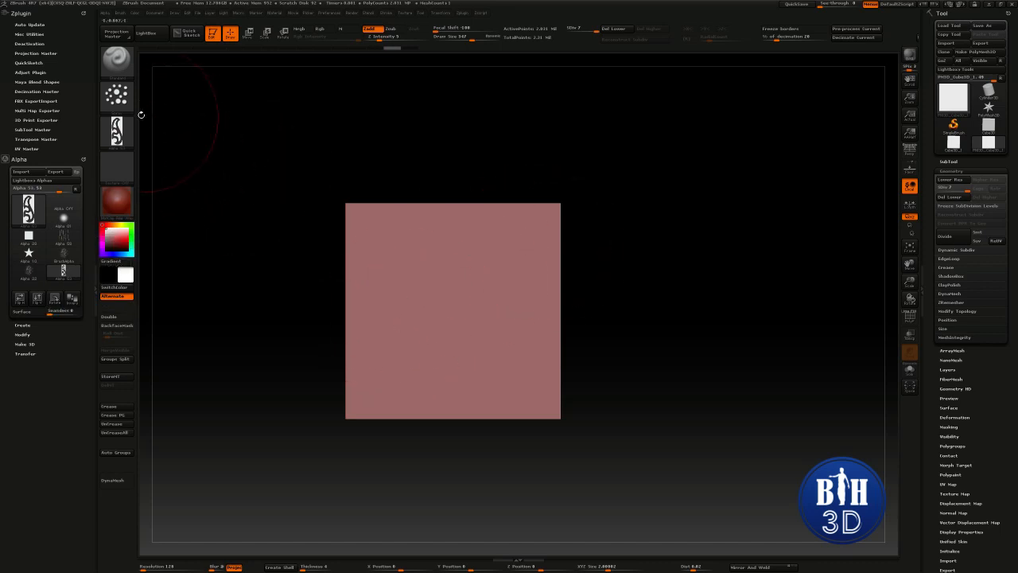
click(117, 97)
click(198, 108)
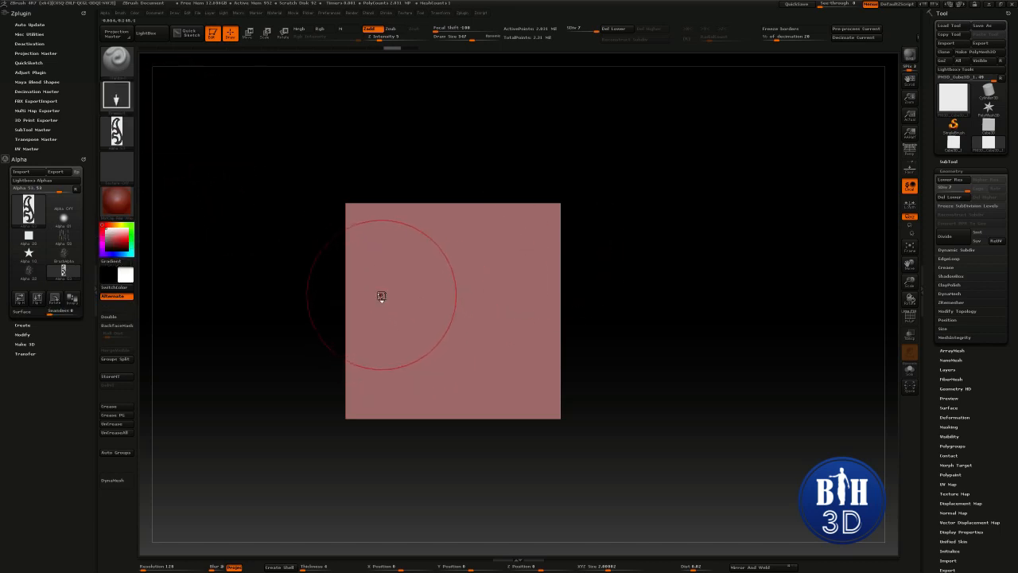
Test-stamp the inverted ornamental alpha on the cube's front face twice, undoing each stamp
drag(382, 297, 392, 374)
key(ctrl+z)
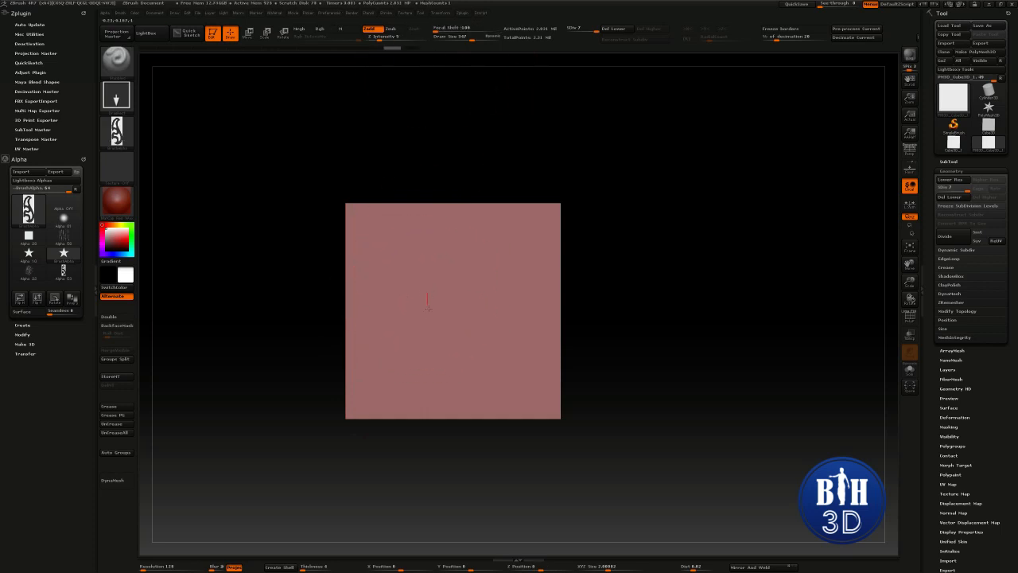
drag(434, 361, 434, 360)
key(ctrl+z)
Pick the star alpha, stamp it on the cube's front face, and undo the stamp
click(117, 140)
click(231, 137)
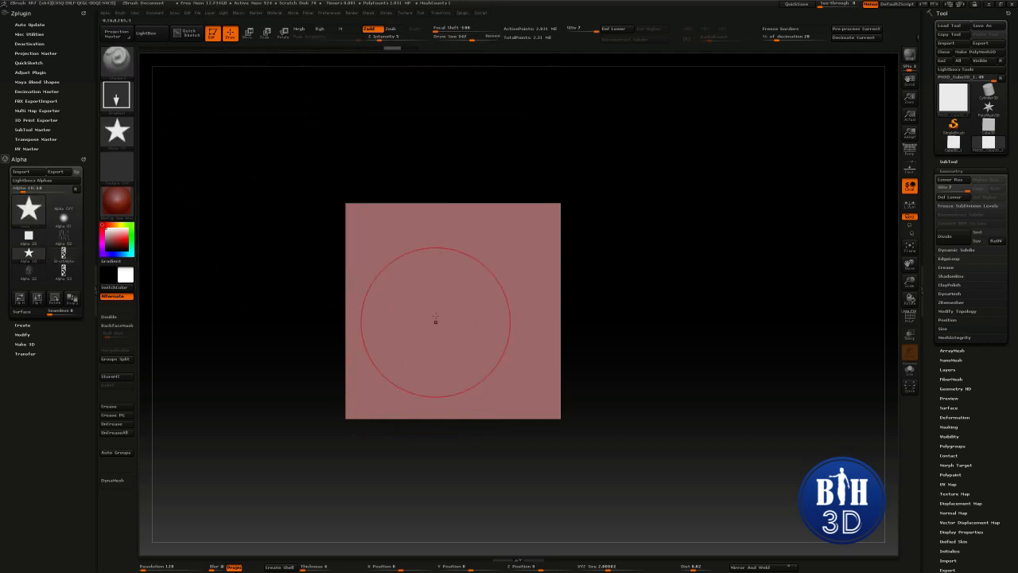
drag(424, 365, 424, 365)
key(ctrl+z)
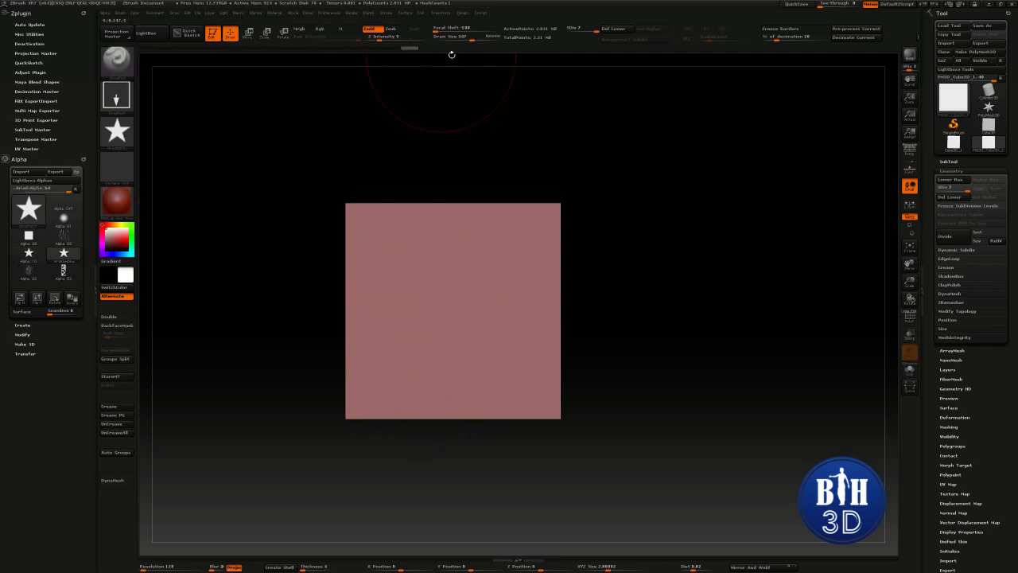
Raise the Z Intensity and test-stamp the inverted ornamental alpha on the cube's front face, undoing each stamp
drag(382, 39, 389, 40)
click(62, 272)
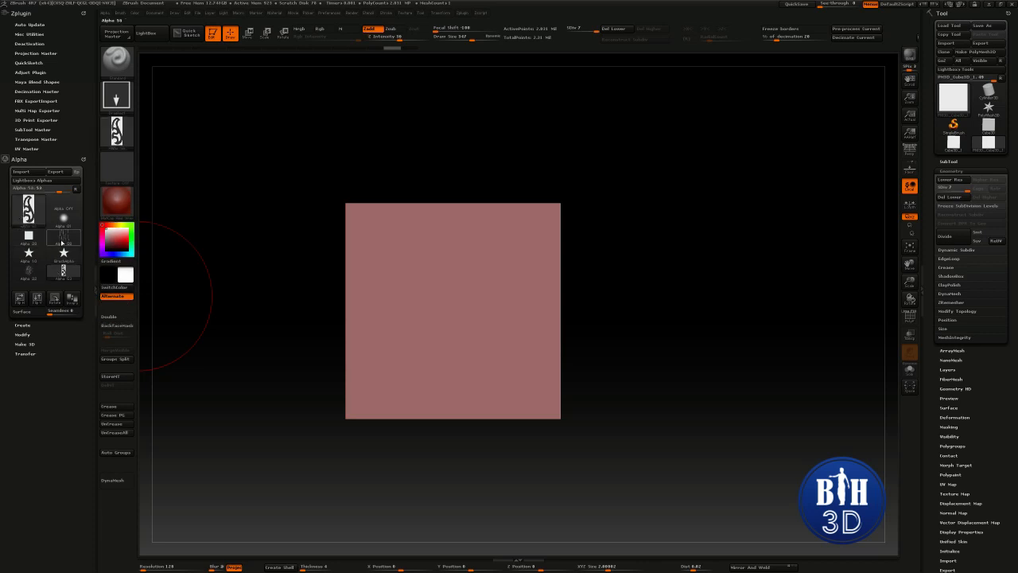
drag(415, 302, 417, 377)
key(ctrl+z)
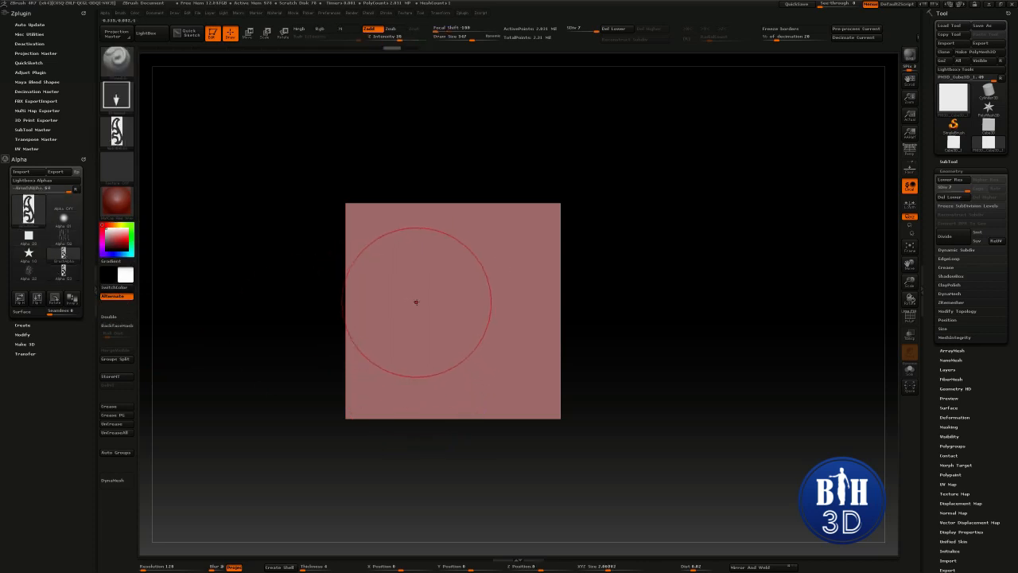
drag(416, 302, 417, 355)
key(ctrl+z)
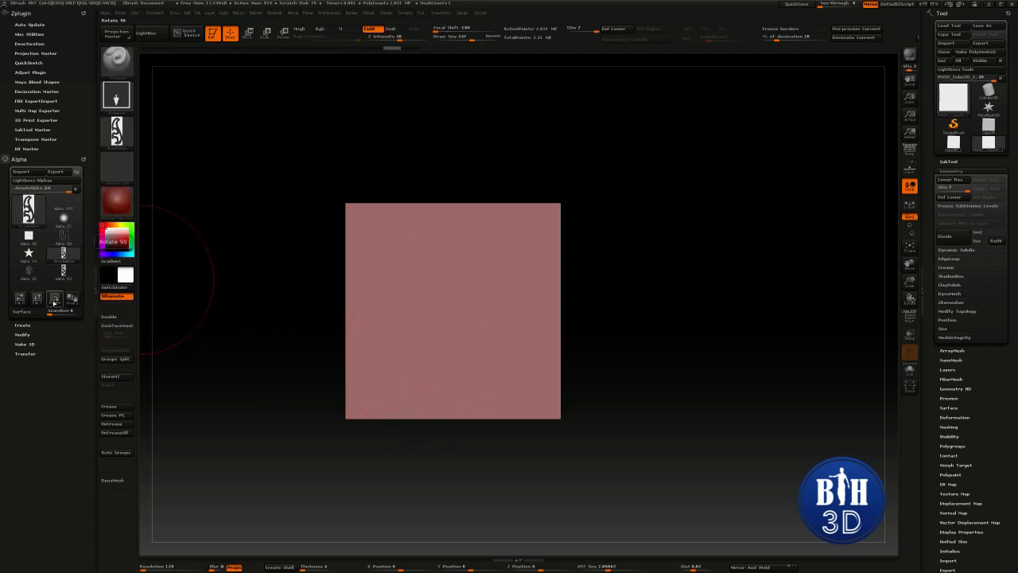
Choose the crack-patterned Alpha 56 and test-stamp it on the cube's front face, undoing the stamp after inspecting its relief
click(116, 132)
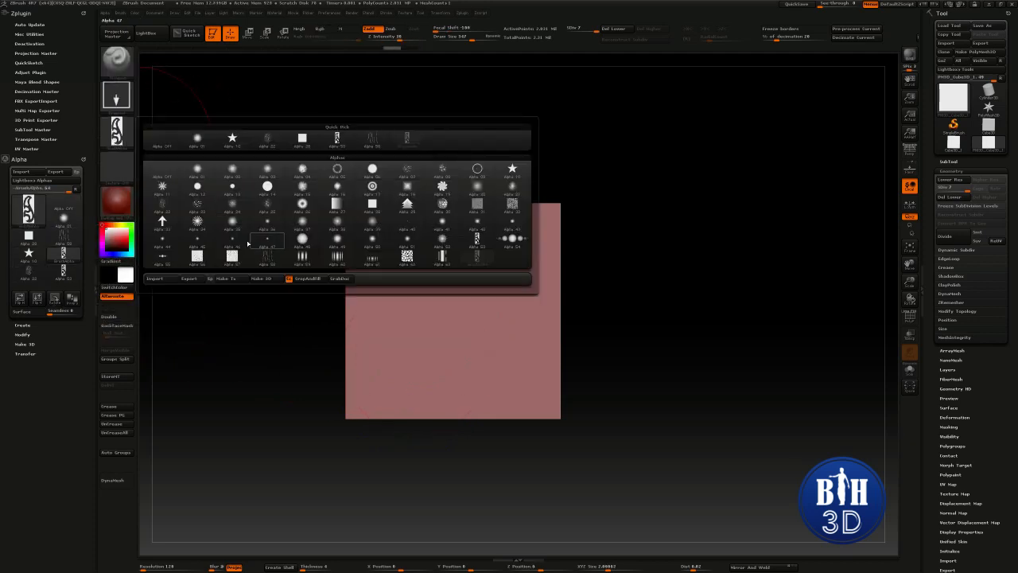
click(205, 259)
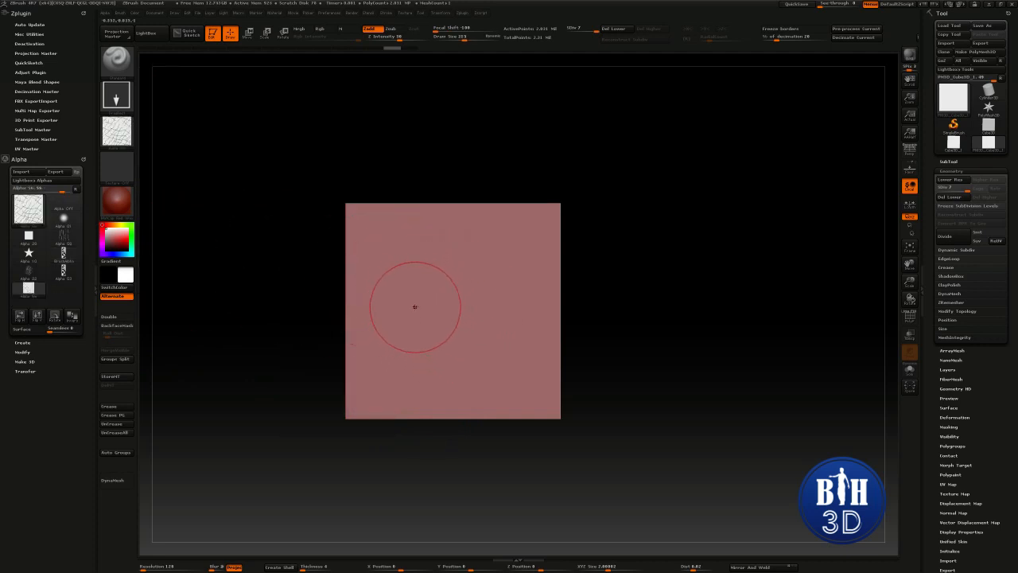
mouse_move(417, 307)
mouse_down()
mouse_move(429, 327)
mouse_move(421, 381)
mouse_up()
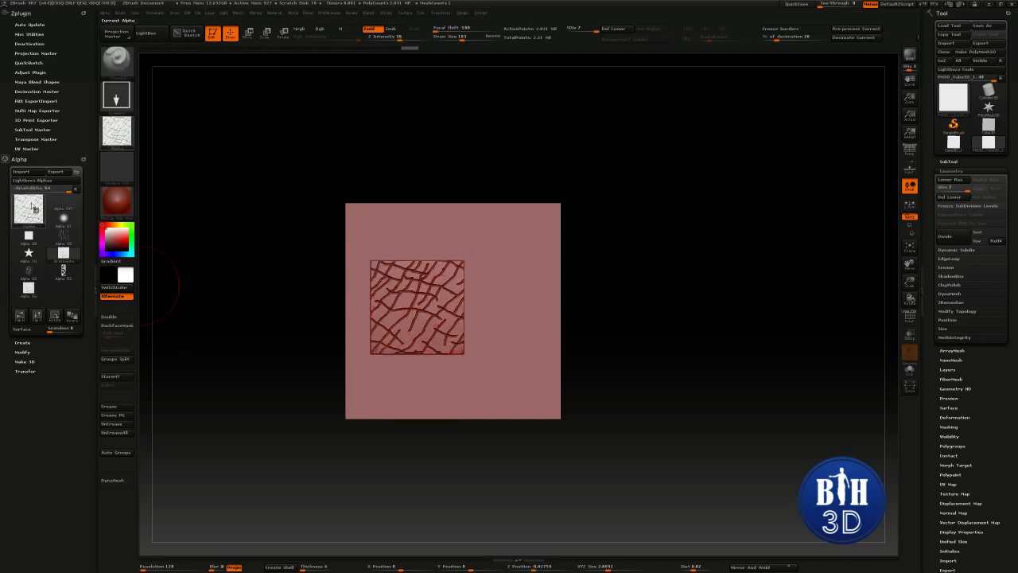
drag(582, 302, 541, 278)
drag(708, 287, 644, 277)
key(ctrl+z)
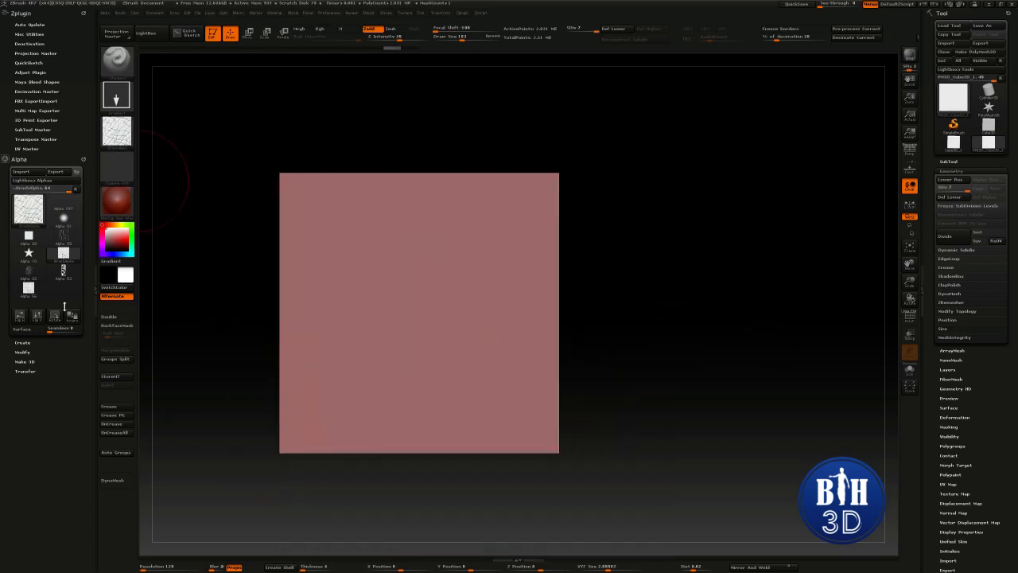
Invert the crack alpha to a dark background, stamp it on the cube's front face, and undo the stamp
click(73, 317)
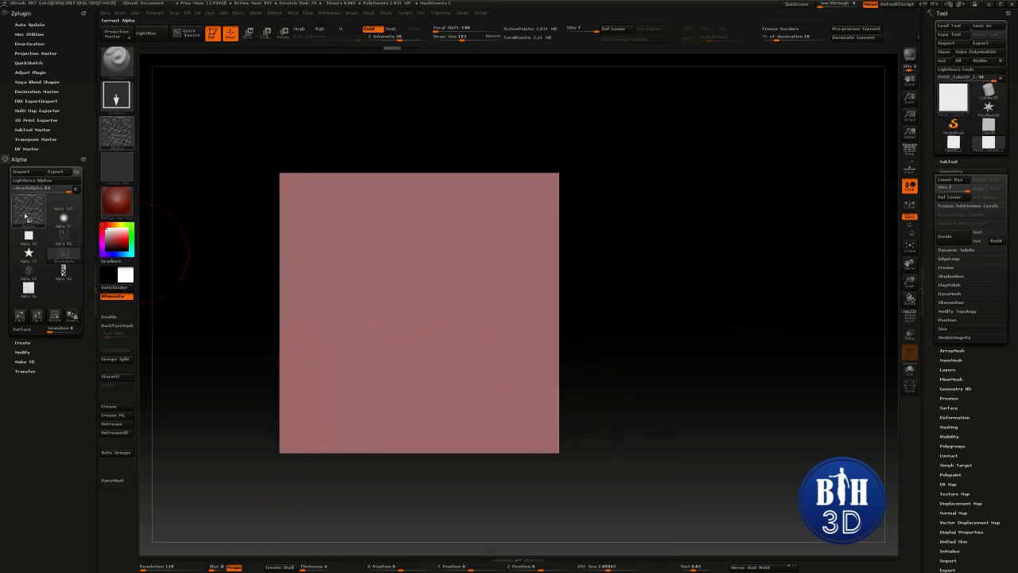
drag(433, 331, 433, 224)
drag(684, 198, 620, 274)
drag(636, 249, 674, 271)
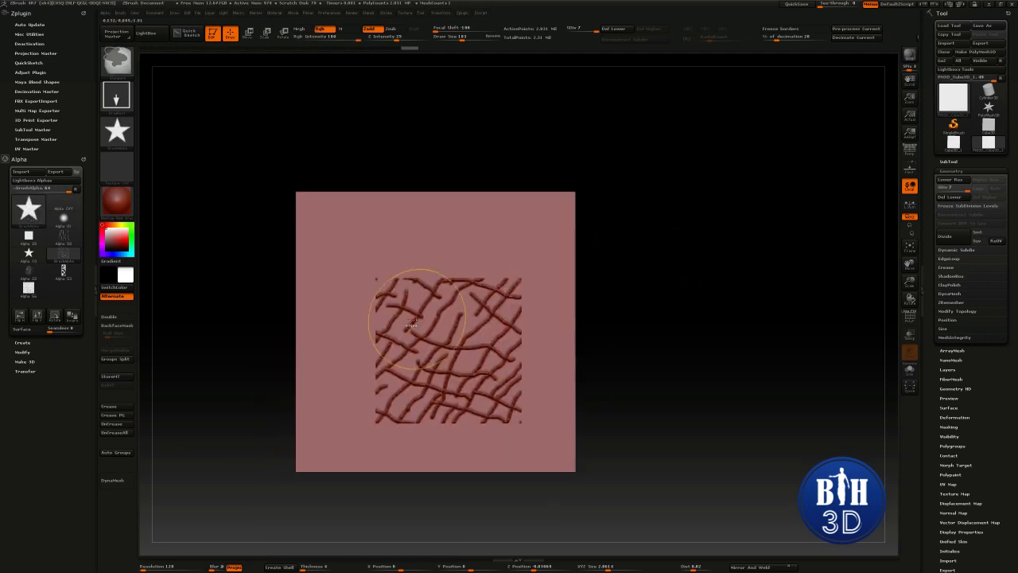
key(ctrl+z)
Stamp the dark-background crack alpha on the cube's front face several more times, undoing each stamp
drag(409, 223, 410, 210)
key(ctrl+z)
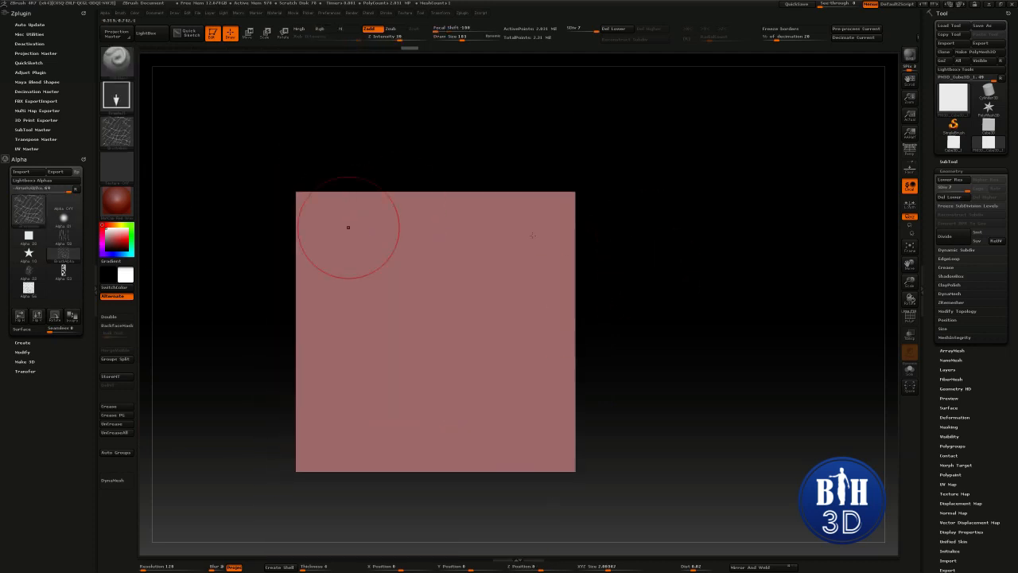
drag(407, 261, 406, 151)
key(ctrl+z)
drag(419, 242, 409, 200)
drag(724, 258, 672, 255)
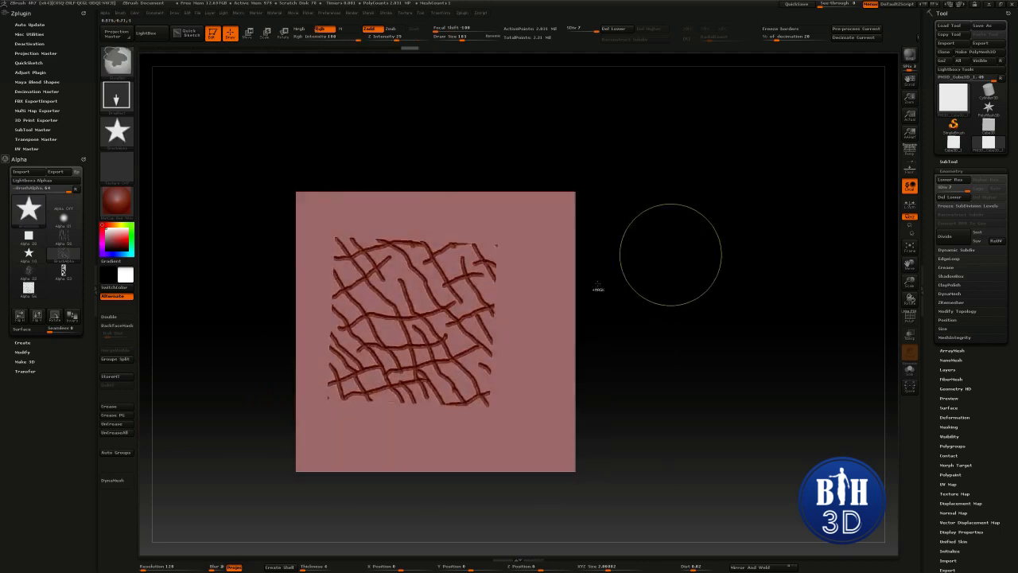
key(ctrl+z)
alt+drag(705, 313, 703, 285)
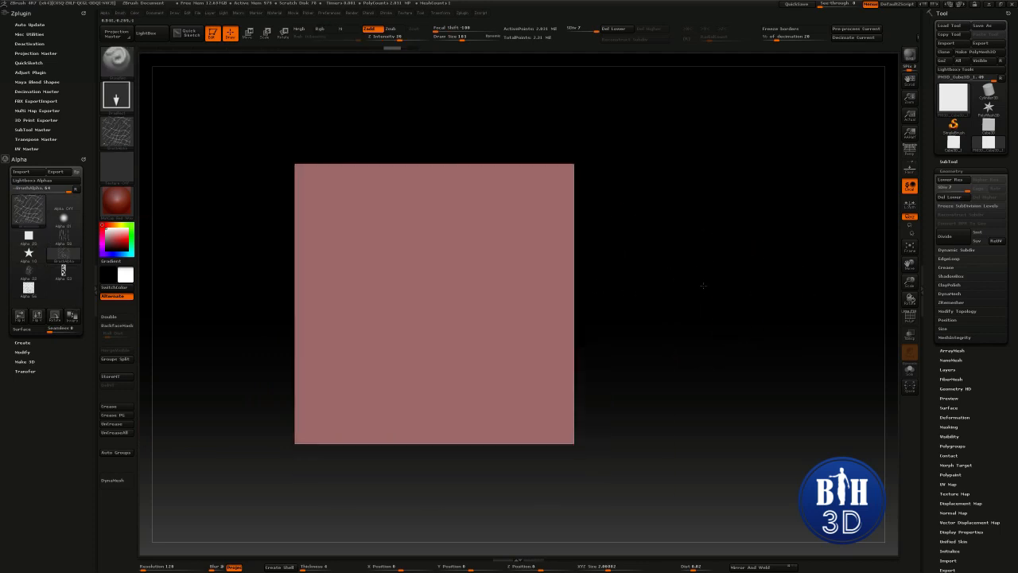
Invert the crack alpha back to a white background and stamp it twice on the front face, inspecting and undoing each stamp
click(71, 315)
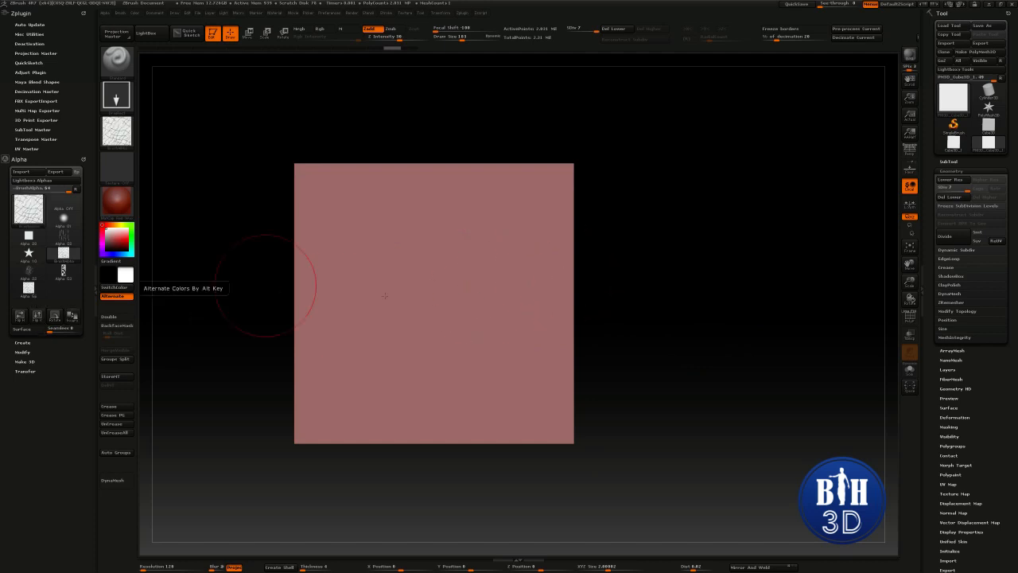
drag(430, 300, 366, 376)
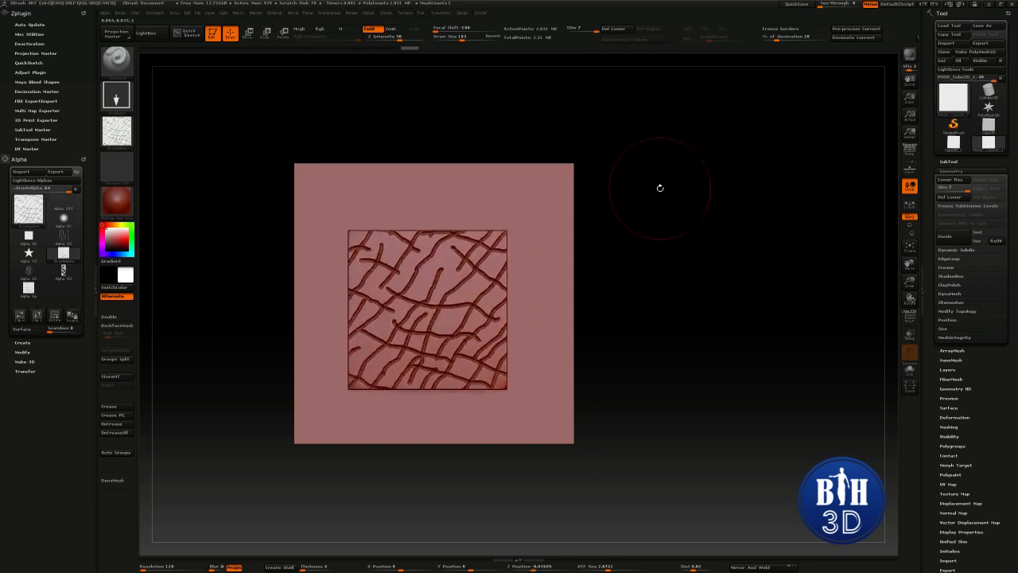
drag(716, 196, 686, 222)
key(ctrl+z)
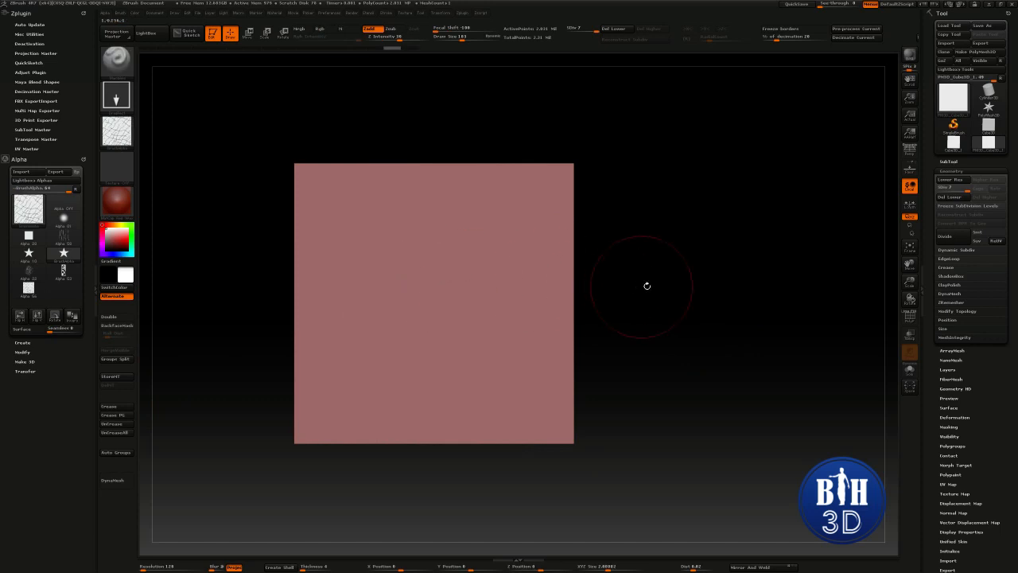
drag(432, 207, 429, 172)
mouse_move(670, 288)
mouse_down()
mouse_move(652, 239)
mouse_move(516, 268)
mouse_up()
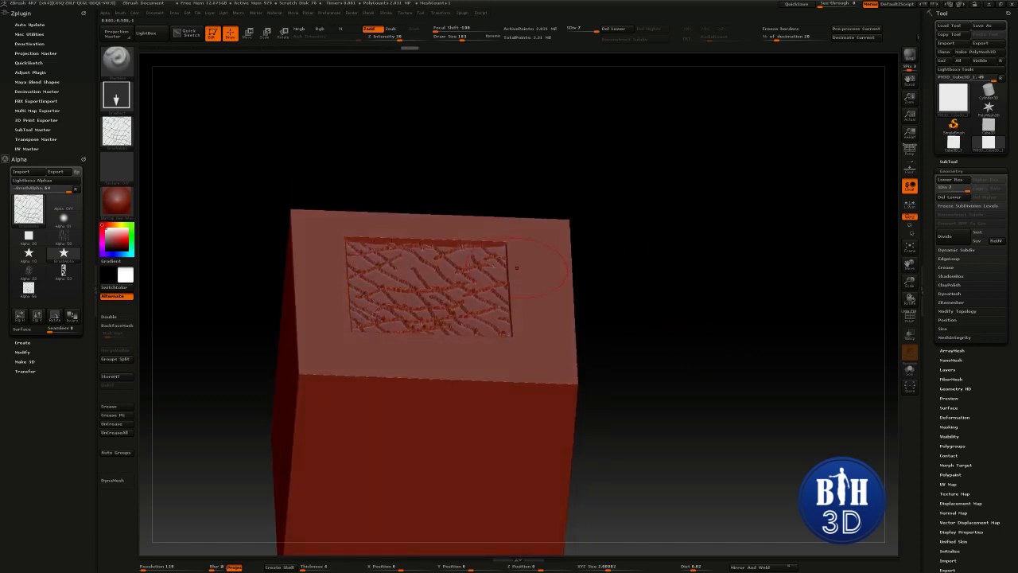
key(ctrl+z)
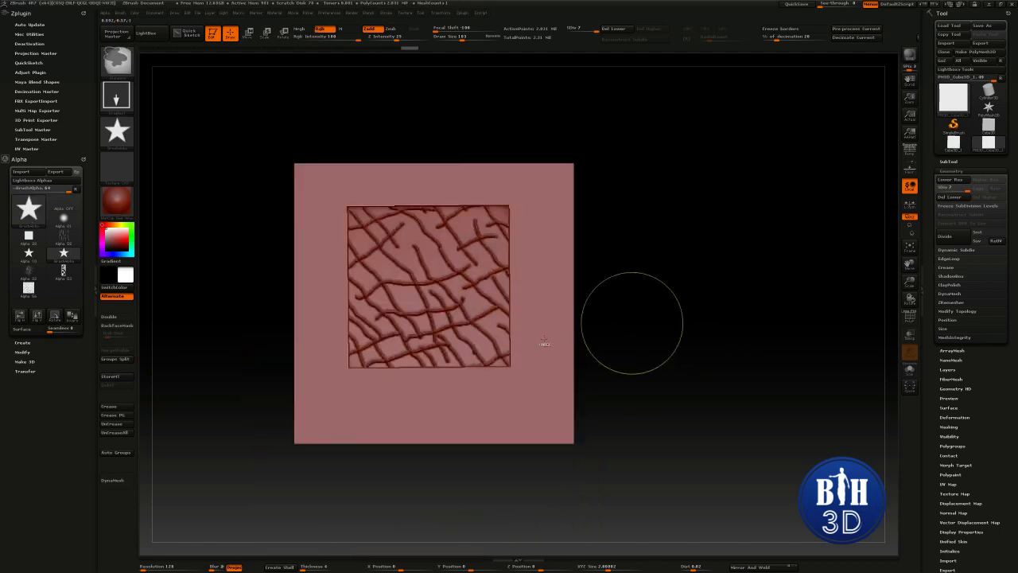
Invert the crack alpha to black again and compare its borderless stamps on the cube's front face, undoing each one
click(72, 319)
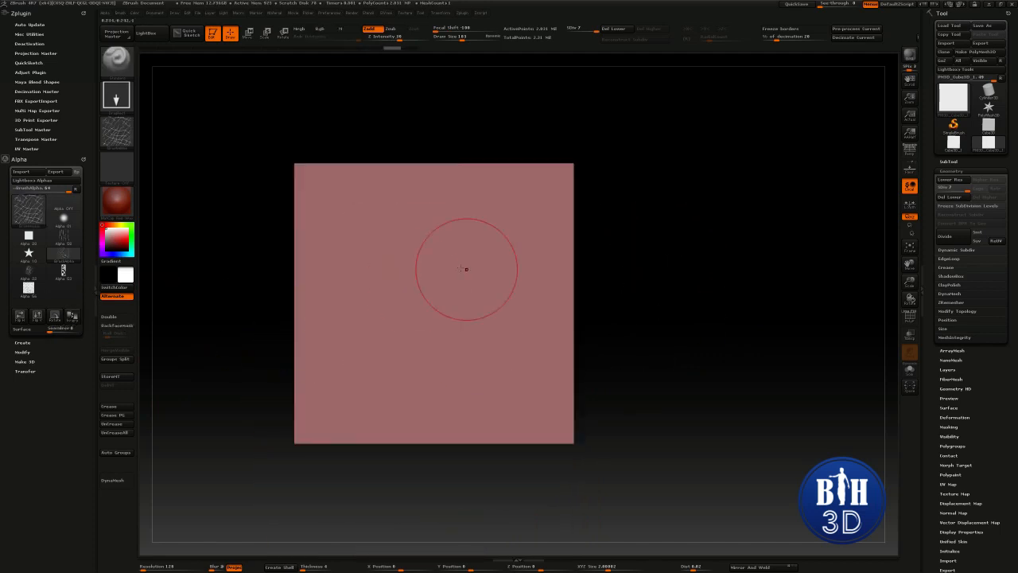
drag(700, 288, 745, 286)
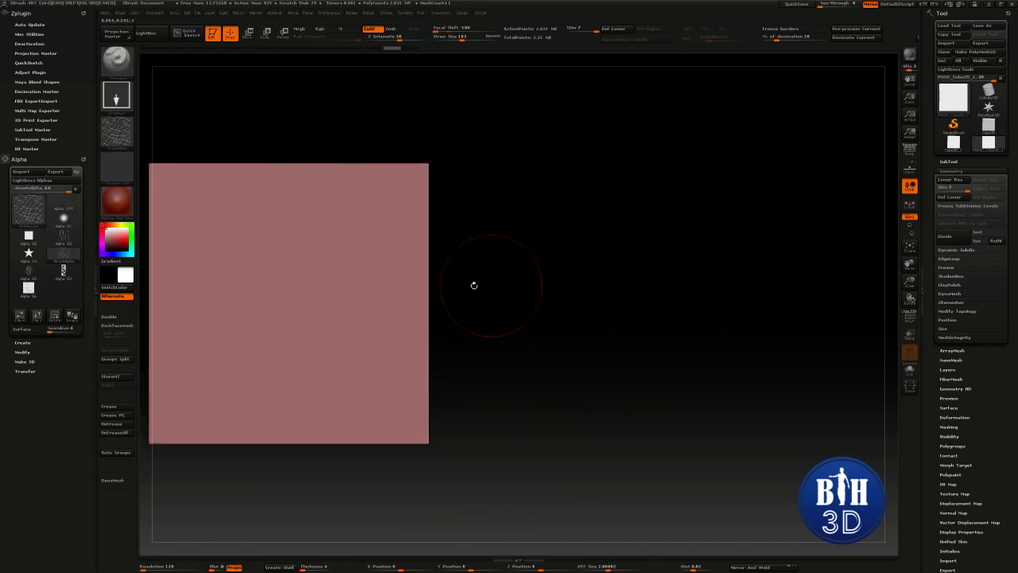
mouse_move(432, 278)
mouse_down()
mouse_move(495, 289)
mouse_move(438, 289)
mouse_up()
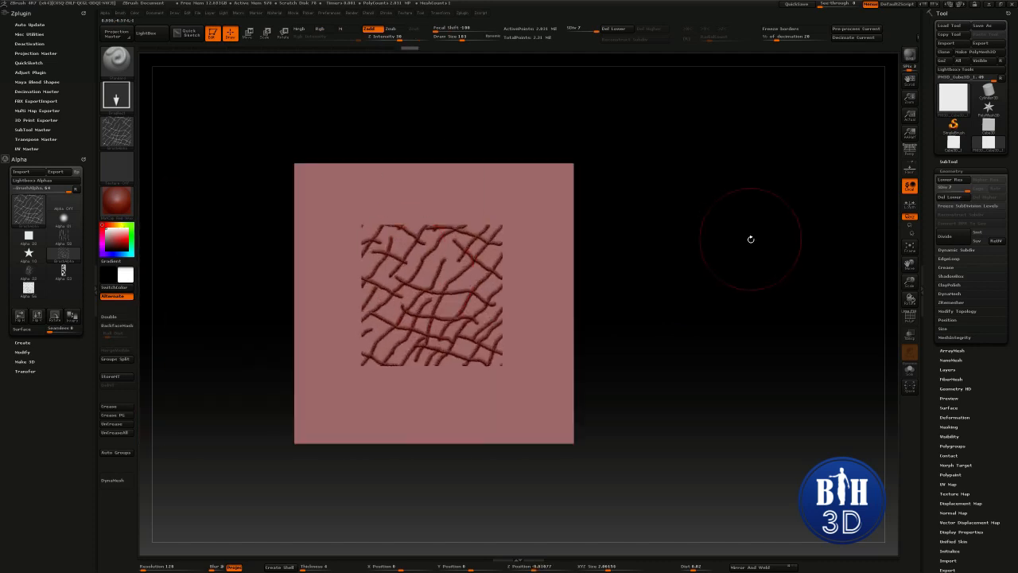
drag(659, 302, 564, 311)
key(ctrl+z)
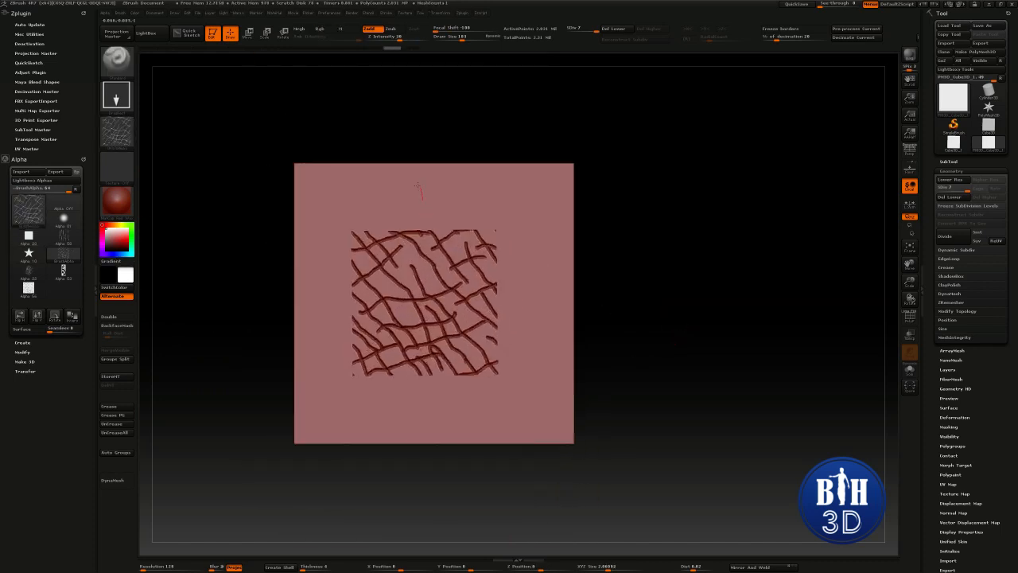
mouse_move(636, 295)
mouse_down()
mouse_move(645, 249)
mouse_move(618, 302)
mouse_up()
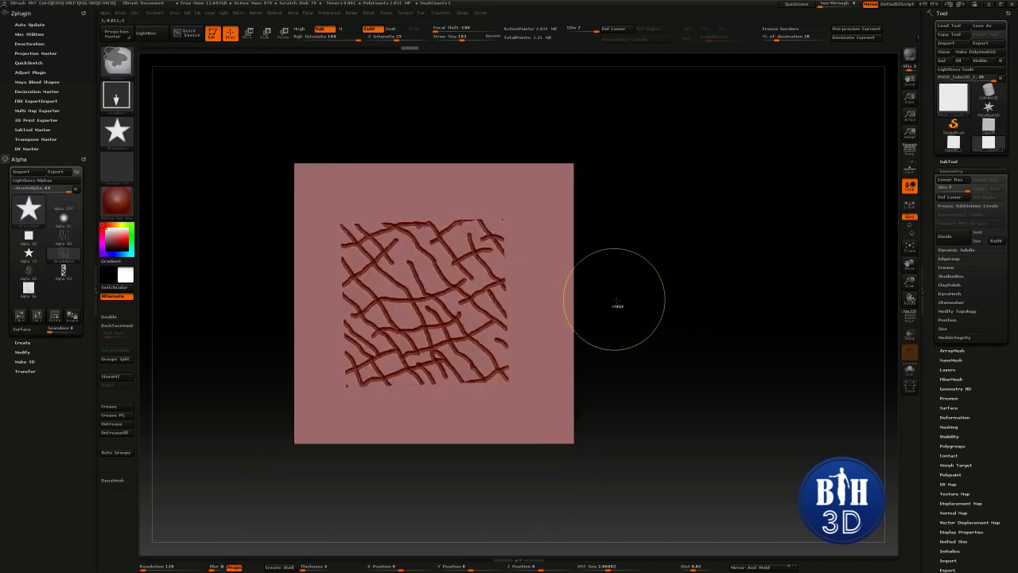
key(ctrl+z)
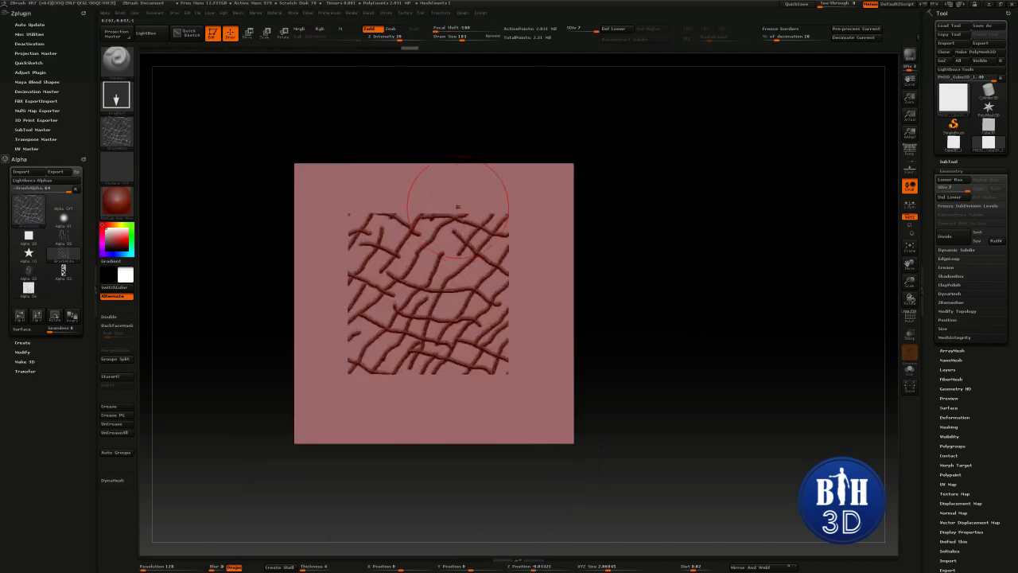
key(ctrl+z)
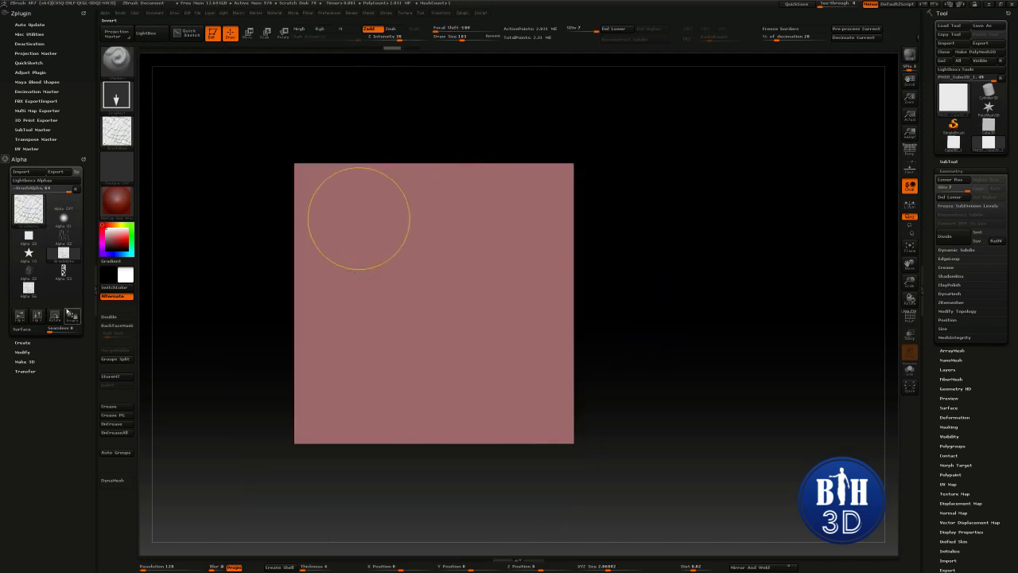
Restore the crack alpha's white background and stamp it on the front face to compare its square border, undoing the stamps
click(72, 316)
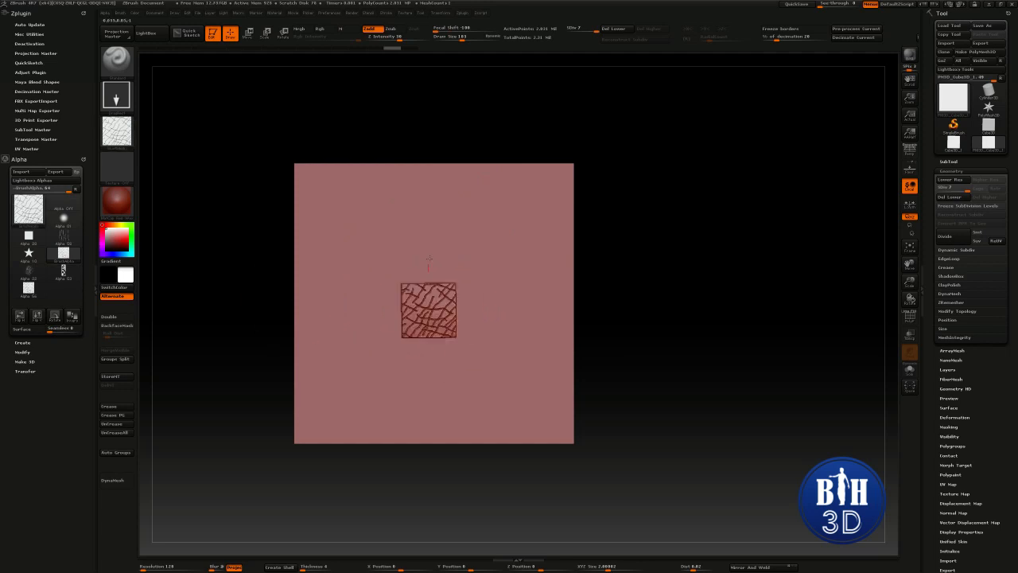
mouse_move(429, 259)
mouse_down()
mouse_move(449, 187)
mouse_move(433, 151)
mouse_up()
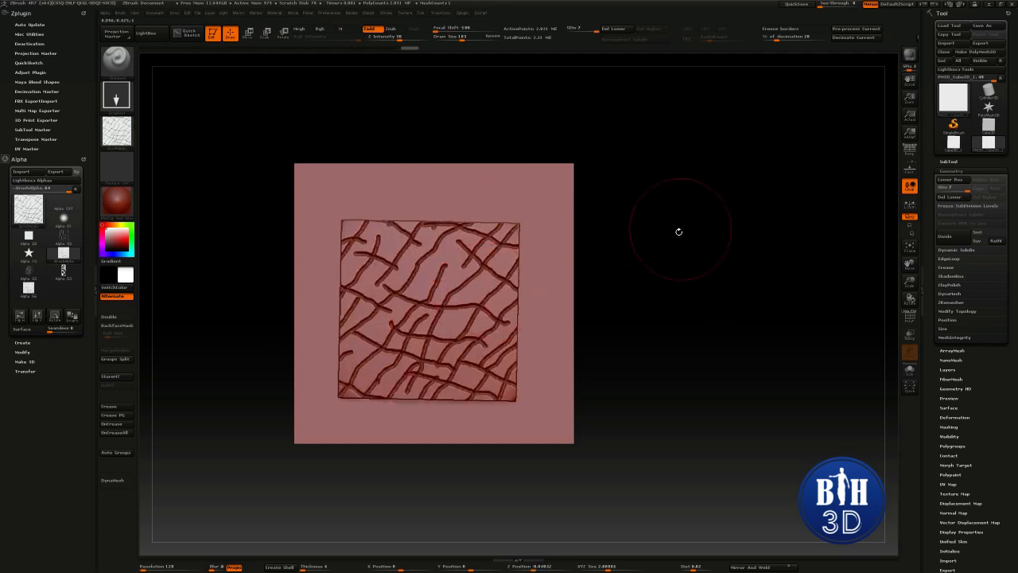
mouse_move(679, 232)
mouse_down()
mouse_move(652, 191)
mouse_move(676, 254)
mouse_move(679, 231)
mouse_up()
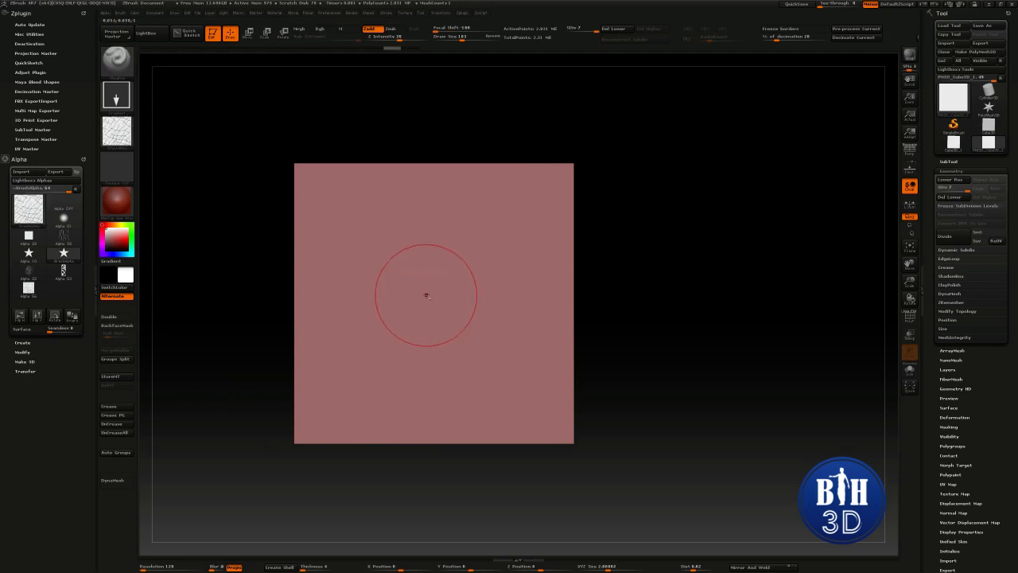
drag(426, 293, 418, 185)
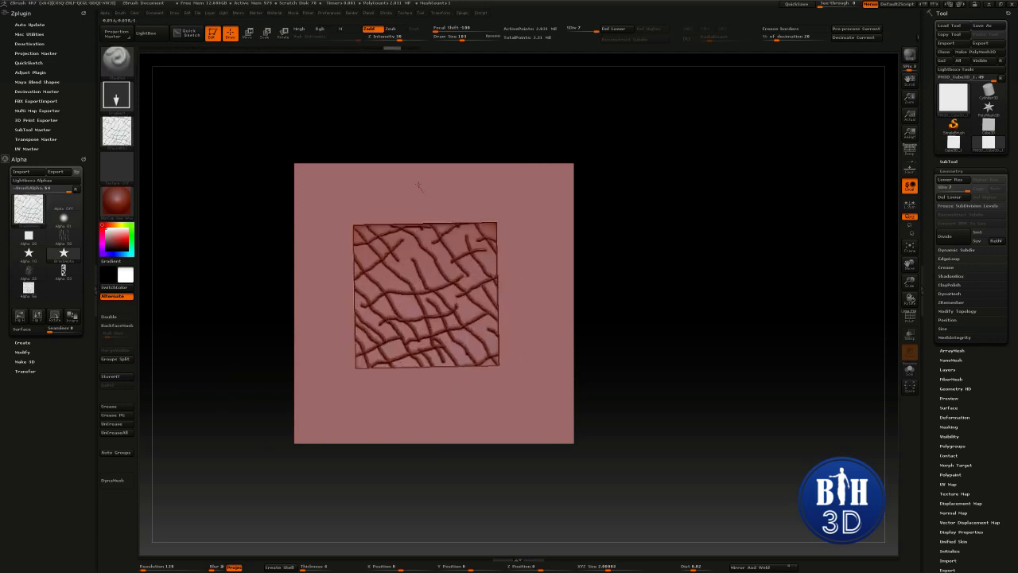
drag(637, 268, 644, 232)
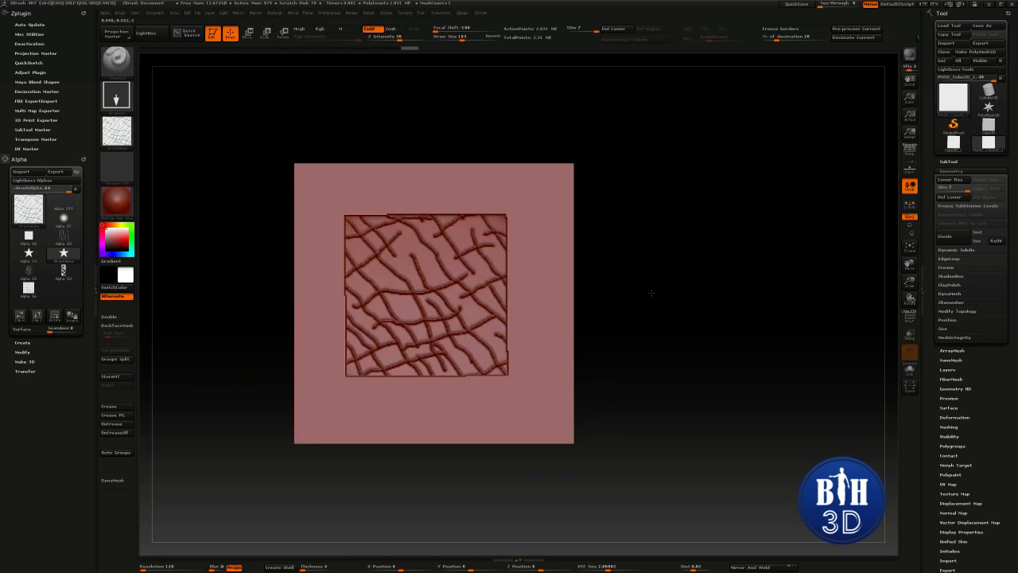
mouse_move(652, 322)
mouse_down()
mouse_move(716, 318)
mouse_move(666, 327)
mouse_up()
key(ctrl+z)
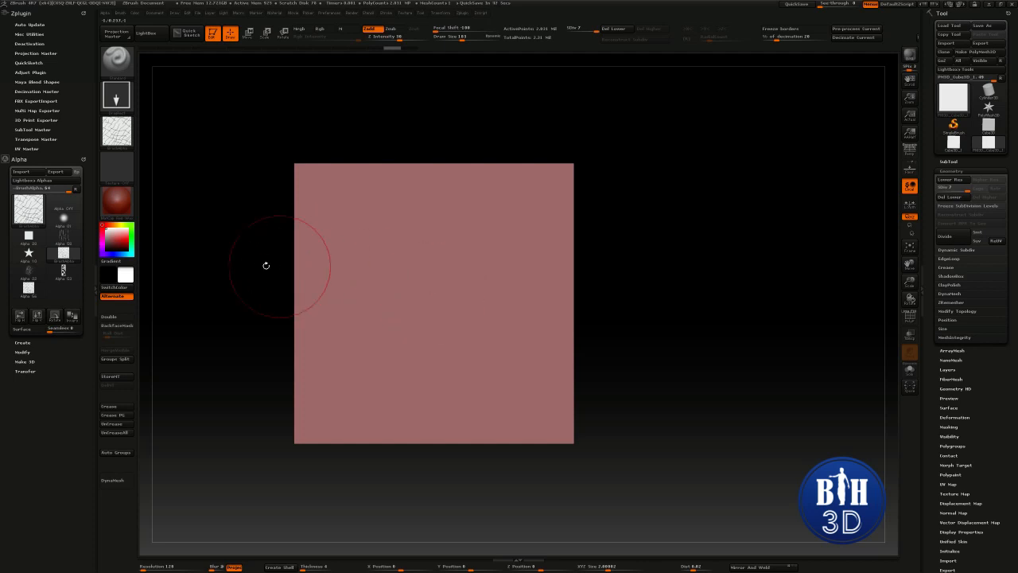
Toggle the crack alpha's inversion to a black background, stamp it on the cube's front face, and undo the stamp
click(69, 322)
click(70, 321)
click(71, 321)
click(70, 322)
click(70, 321)
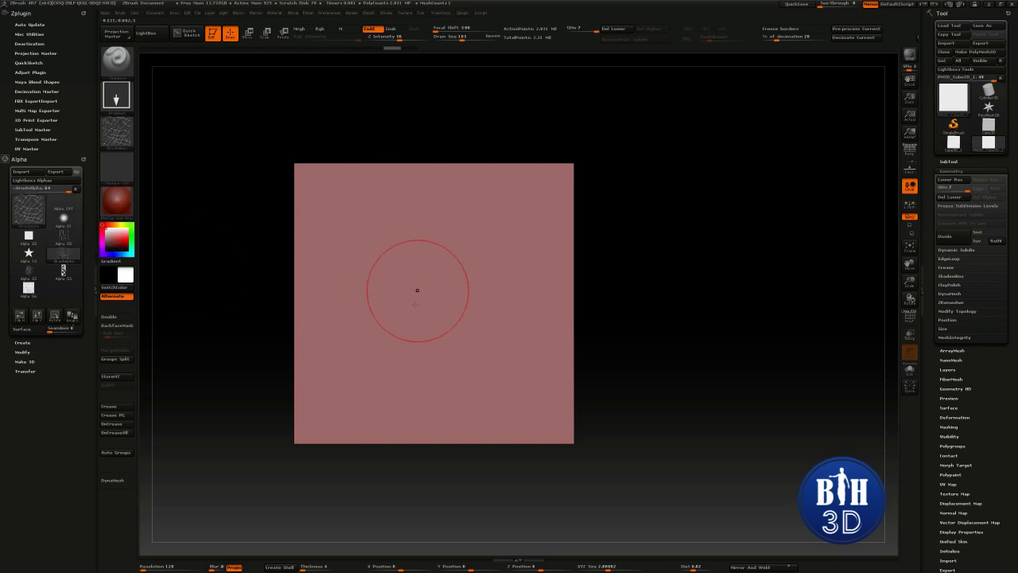
drag(433, 319, 433, 201)
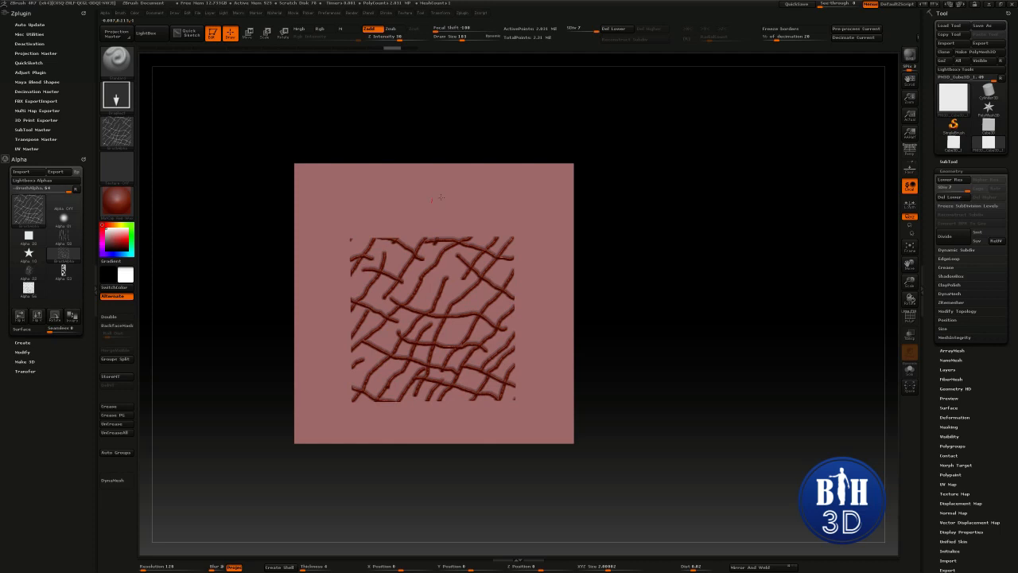
key(ctrl+z)
Stamp the white-background crack alpha twice near the front face's center to show its square border, undoing each stamp
click(116, 132)
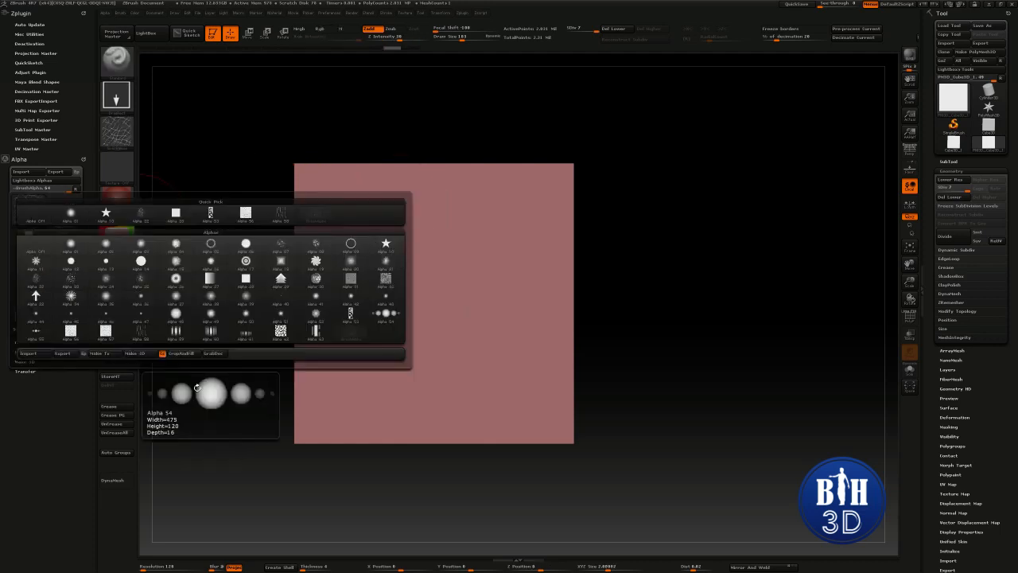
drag(410, 308, 410, 184)
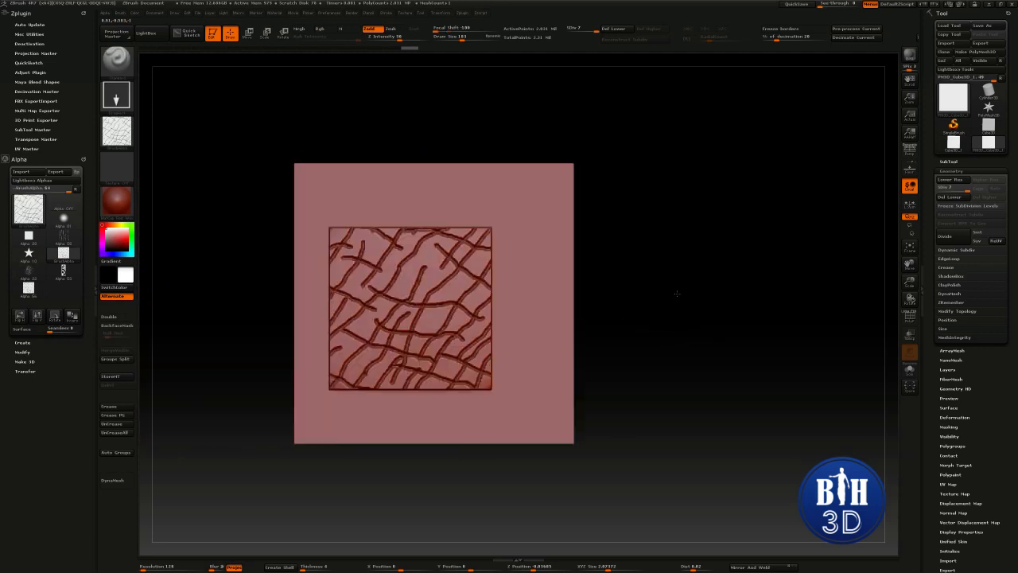
key(ctrl+z)
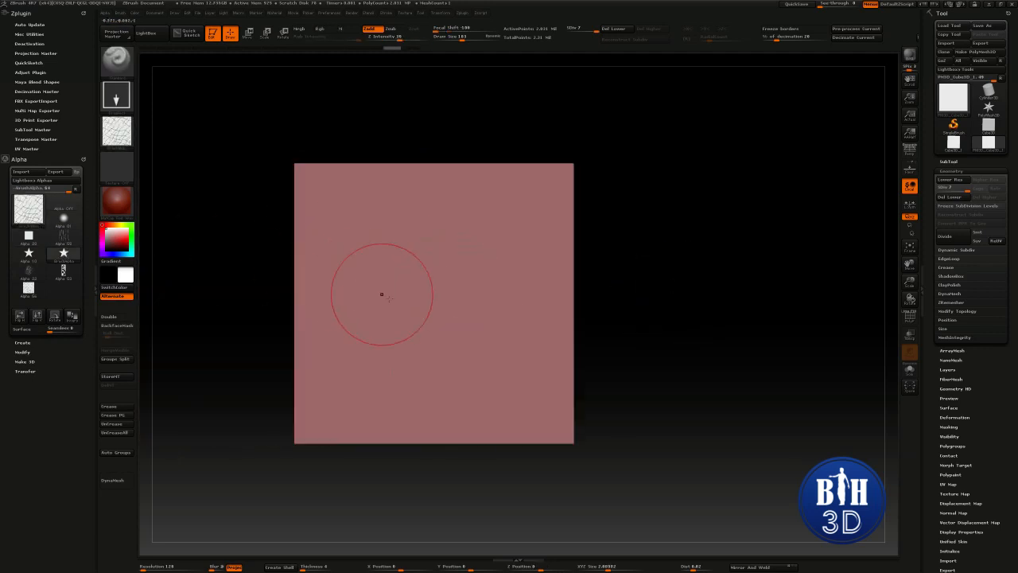
drag(427, 295, 428, 188)
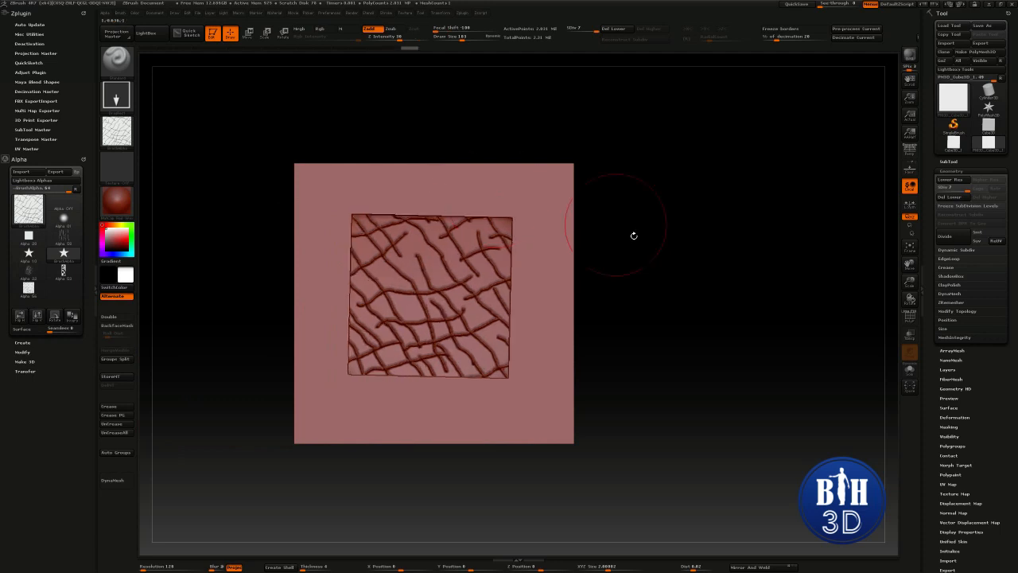
drag(634, 234, 662, 275)
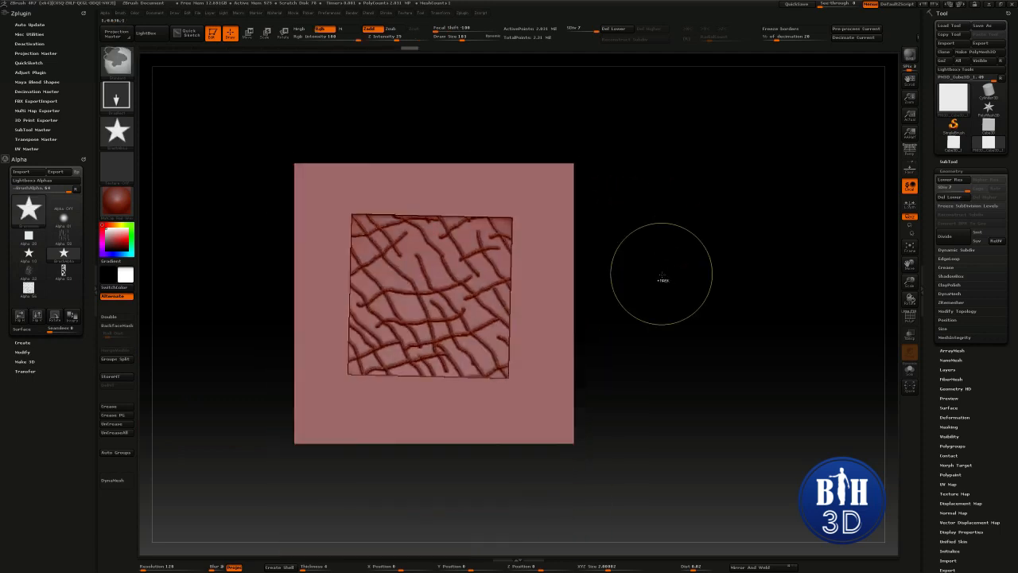
key(ctrl+z)
Invert the crack alpha to a black background and stamp it twice on the front face, inspecting and undoing each stamp
click(72, 317)
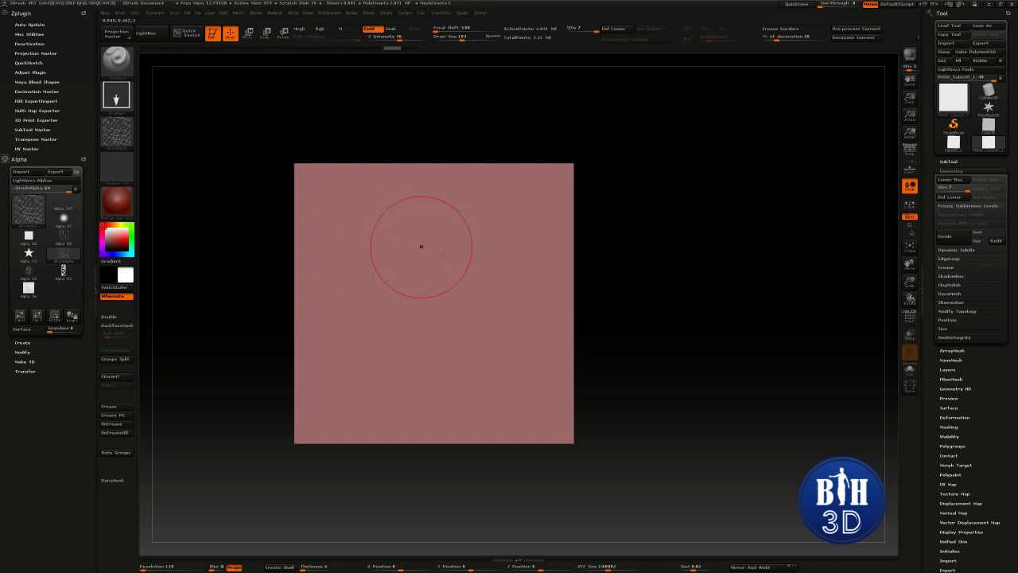
drag(427, 296, 432, 194)
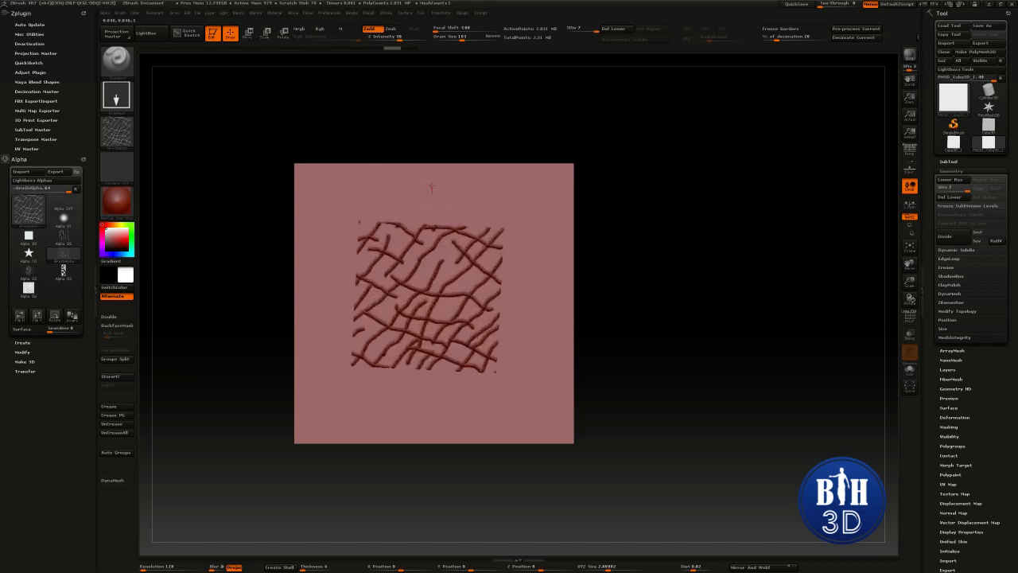
drag(652, 234, 612, 258)
key(ctrl+z)
drag(424, 287, 420, 165)
mouse_move(481, 131)
mouse_down()
mouse_move(485, 101)
mouse_move(488, 138)
mouse_up()
mouse_move(682, 290)
mouse_down()
mouse_move(672, 297)
mouse_move(705, 307)
mouse_move(653, 316)
mouse_up()
key(ctrl+z)
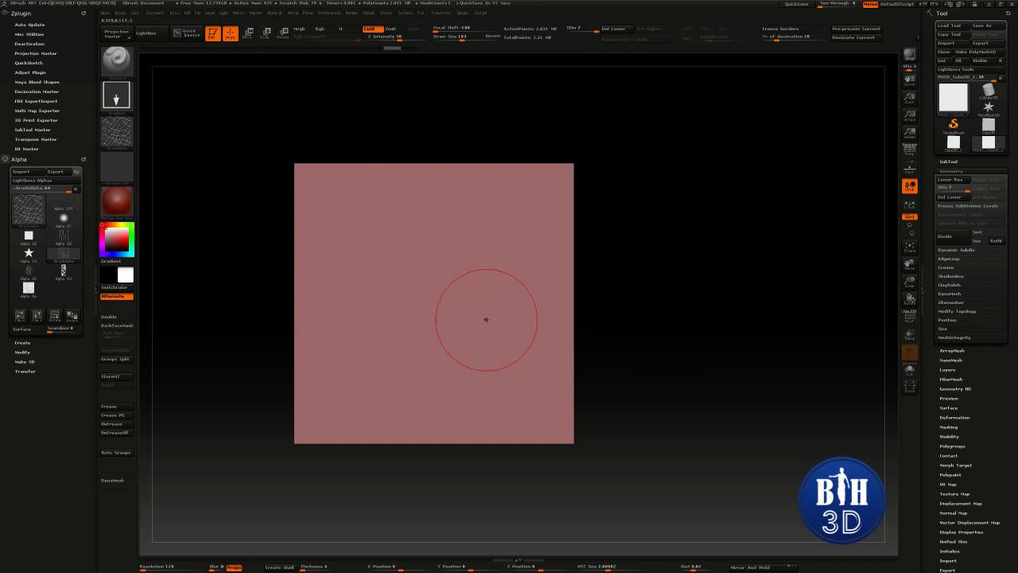
Expand the alpha's Modify settings, stamp the crack alpha on the front face, and inspect its relief up close
click(23, 352)
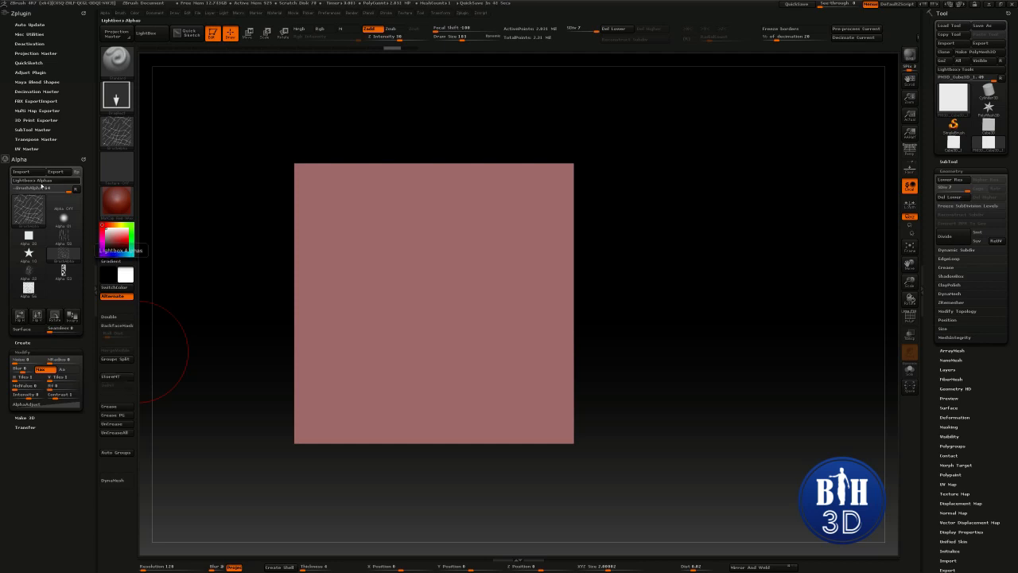
mouse_move(437, 309)
mouse_down()
mouse_move(419, 262)
mouse_move(431, 206)
mouse_up()
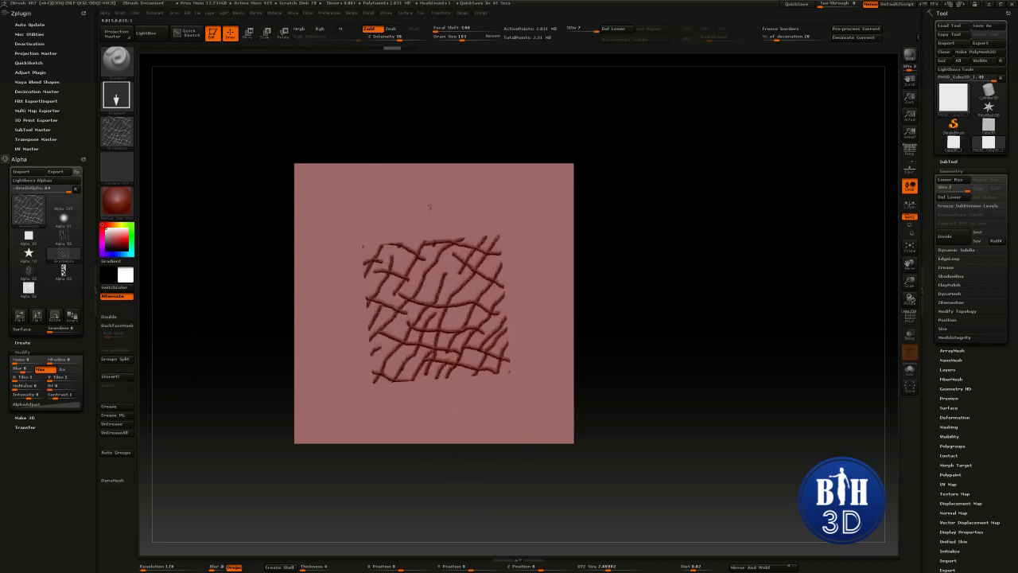
ctrl+right_drag(727, 327, 727, 346)
right_drag(727, 347, 750, 342)
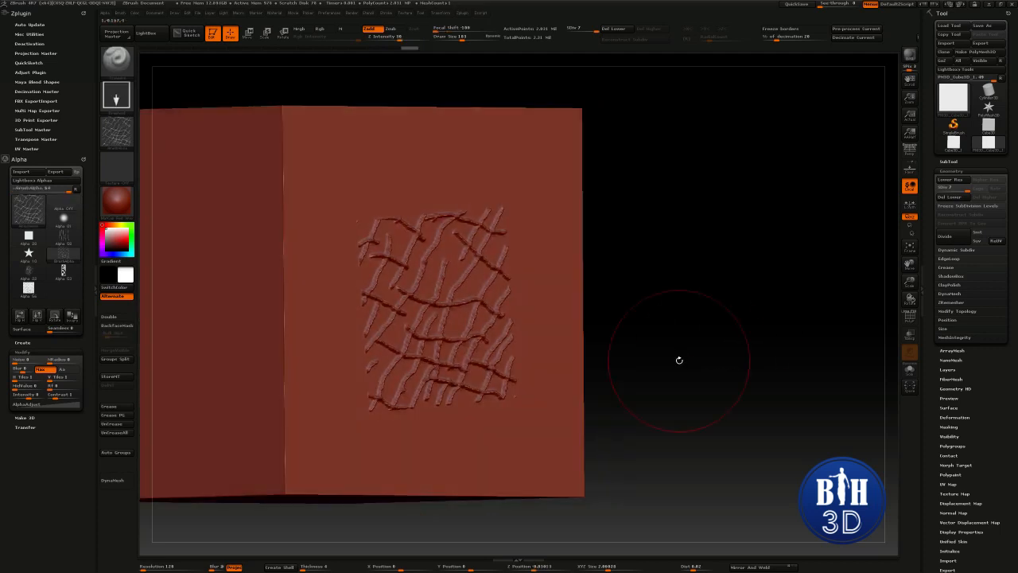
shift+right_drag(679, 359, 642, 362)
Smooth the crack stamp on the front face, inspect it, and undo both the smoothing and the stamp
mouse_move(477, 283)
shift+mouse_down()
mouse_move(429, 314)
mouse_move(413, 350)
shift+mouse_up()
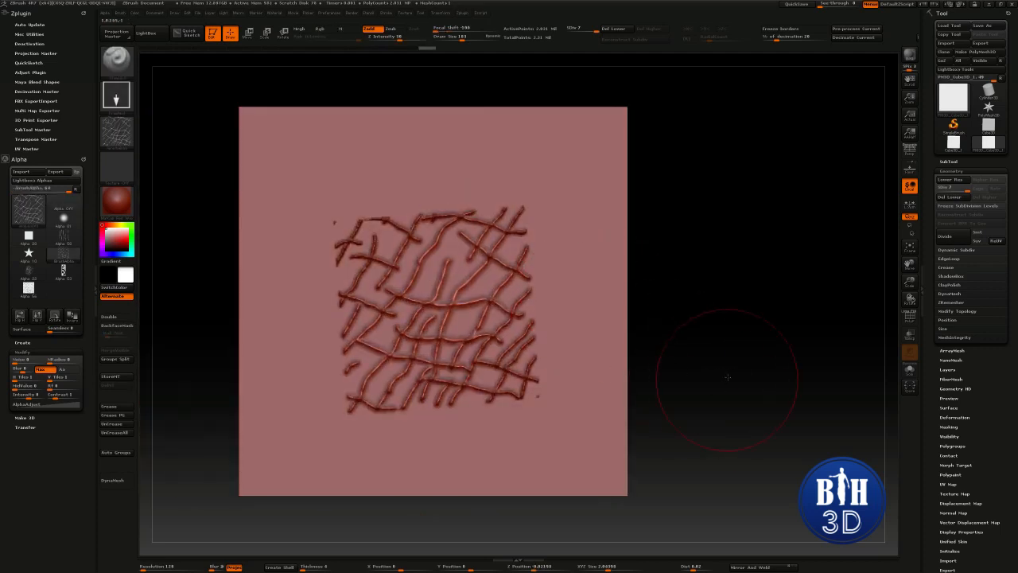
mouse_move(728, 381)
right_down()
mouse_move(732, 368)
mouse_move(716, 368)
right_up()
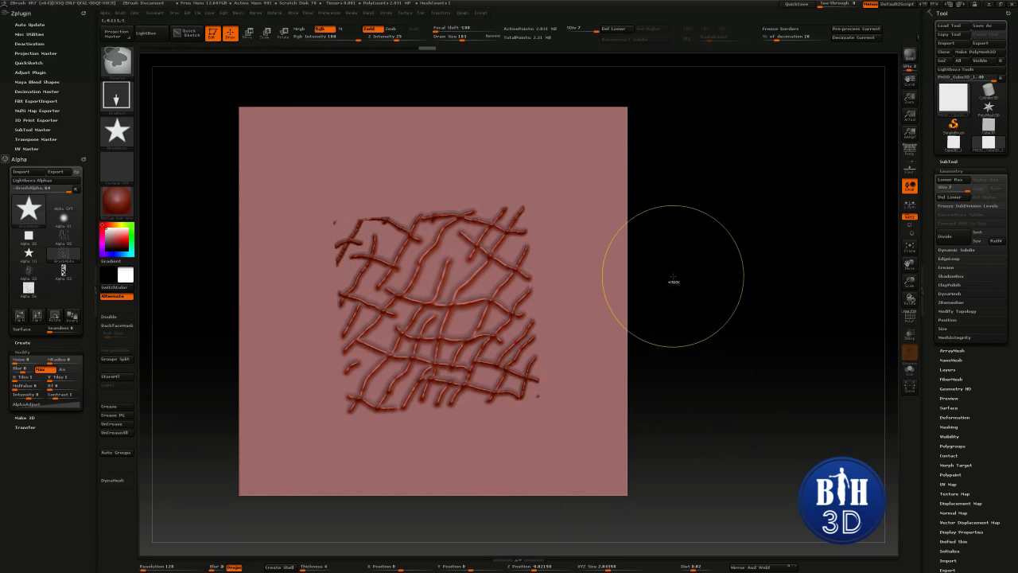
key(ctrl+z)
key(ctrl+z)
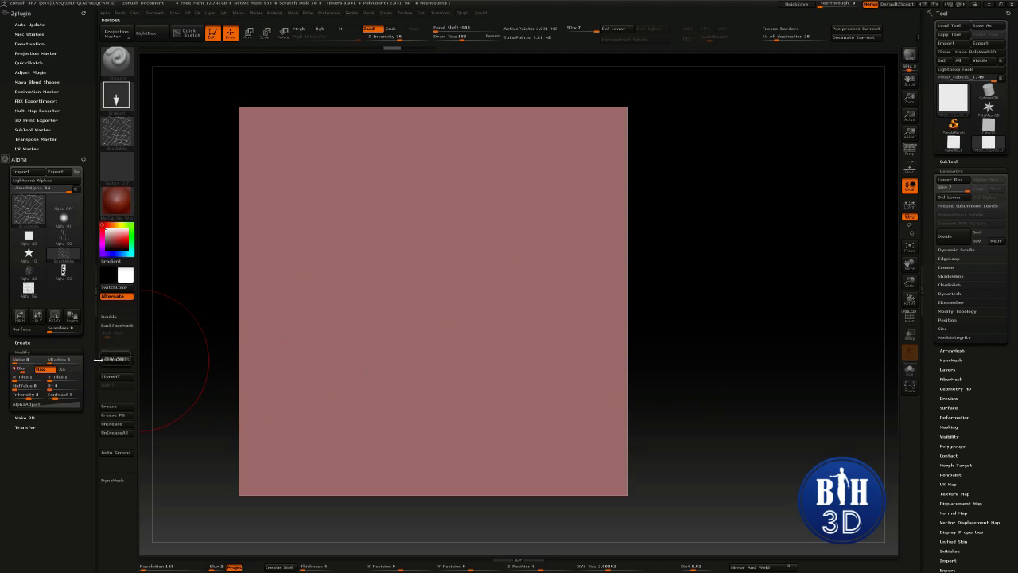
Test the crack alpha with altered Blur, undoing one central stamp and placing another near the front face's lower right corner
drag(453, 331, 452, 203)
mouse_move(762, 279)
mouse_down()
mouse_move(800, 302)
mouse_move(774, 302)
mouse_up()
key(ctrl+z)
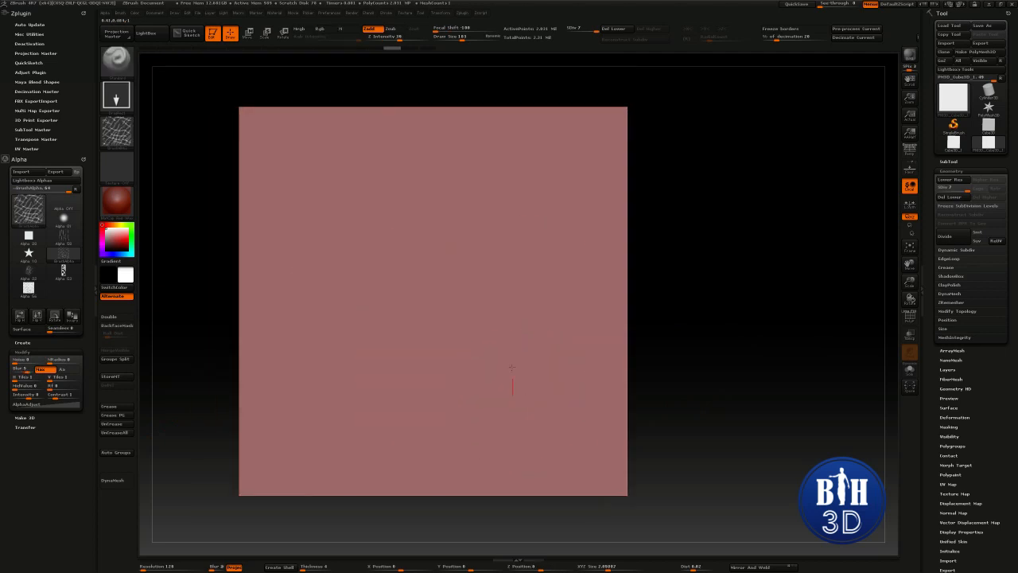
drag(513, 395, 513, 277)
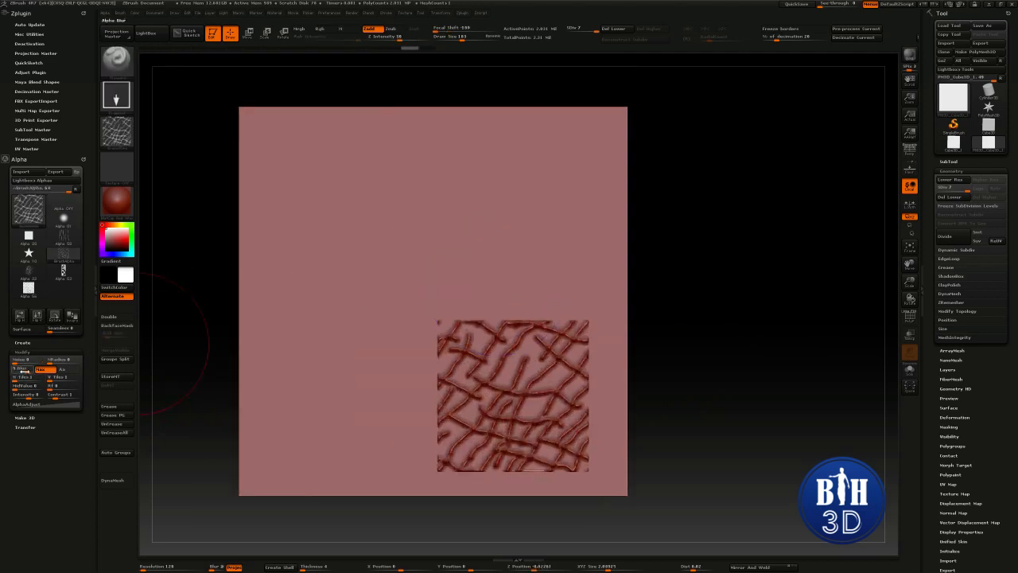
Set the alpha's Blur to 0, stamp it in the face's upper left area, compare both stamps, and undo them
drag(27, 370, 6, 370)
text(0)
key(Return)
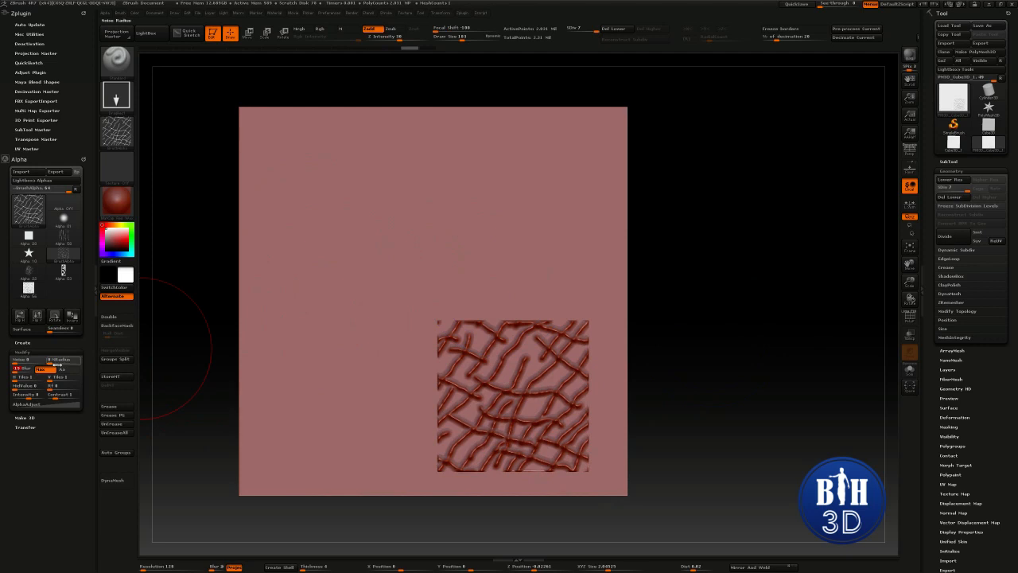
drag(355, 255, 365, 134)
drag(688, 259, 764, 266)
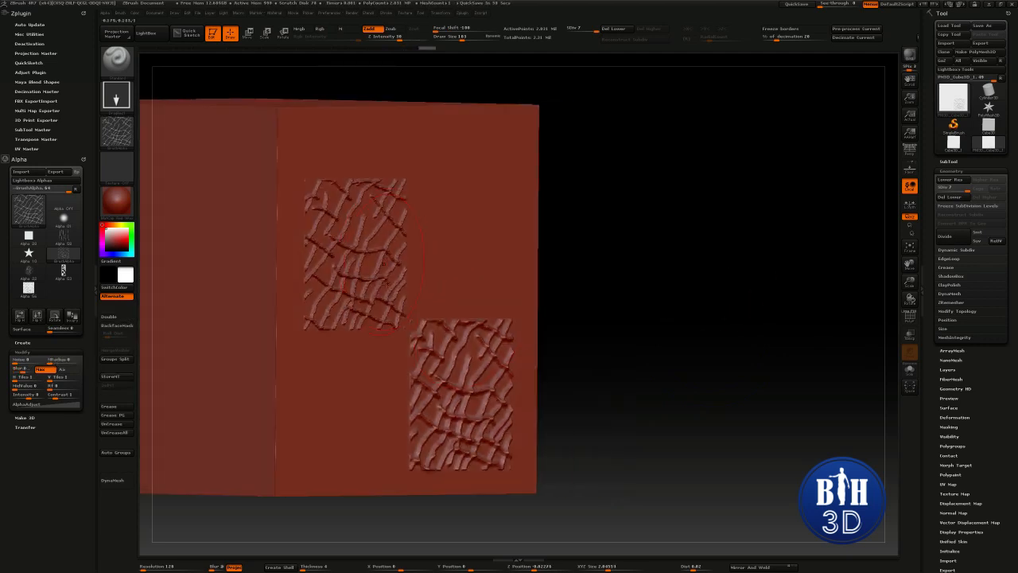
drag(636, 341, 592, 342)
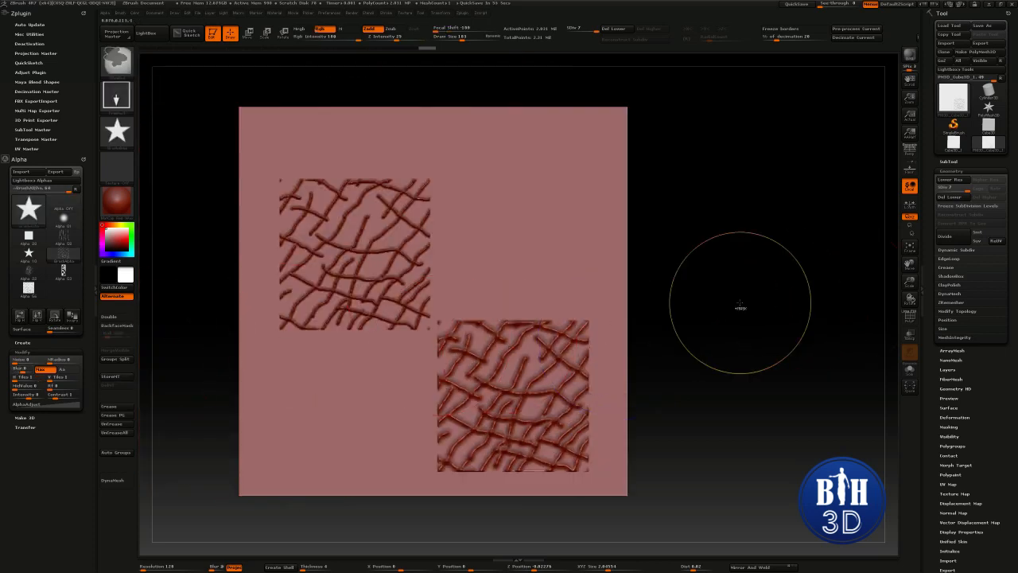
key(ctrl+z)
key(ctrl+z)
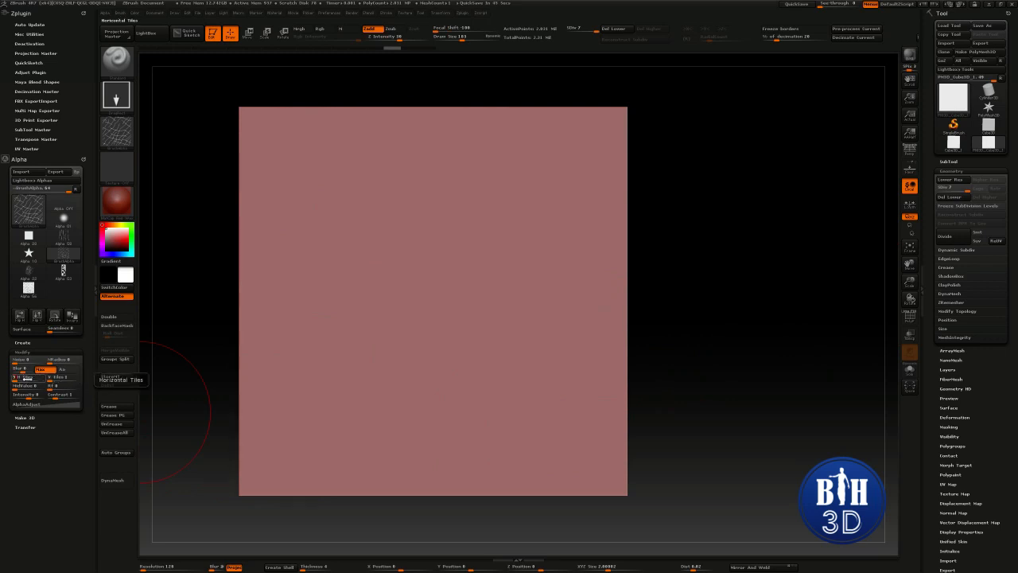
Set the alpha's horizontal and vertical tiles to 5 and stamp it large across the front face
click(27, 378)
click(68, 378)
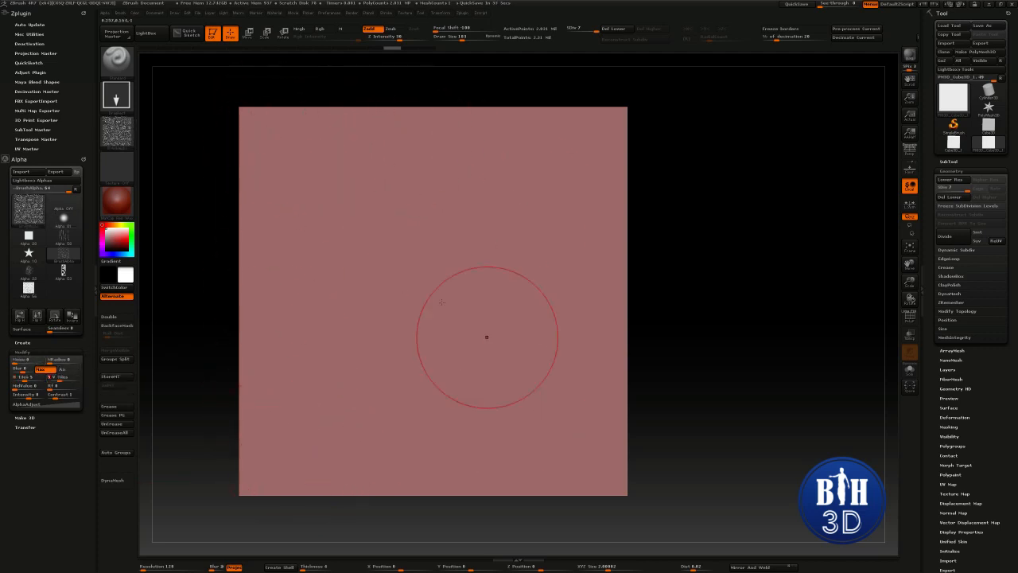
drag(416, 305, 420, 99)
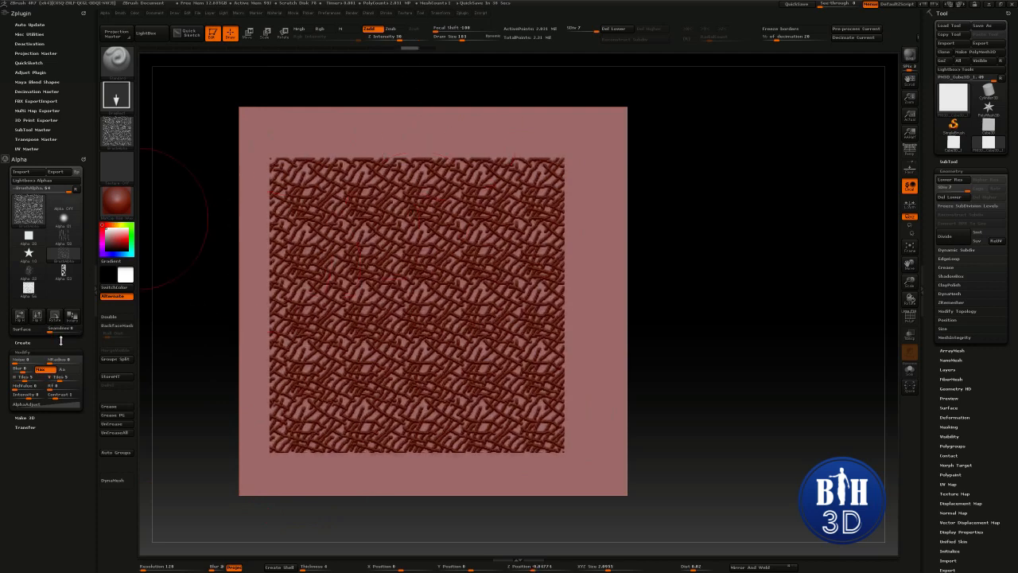
Set the alpha's horizontal and vertical tiles to 1 and undo the tiled stamp
click(23, 378)
text(1)
key(Return)
click(58, 378)
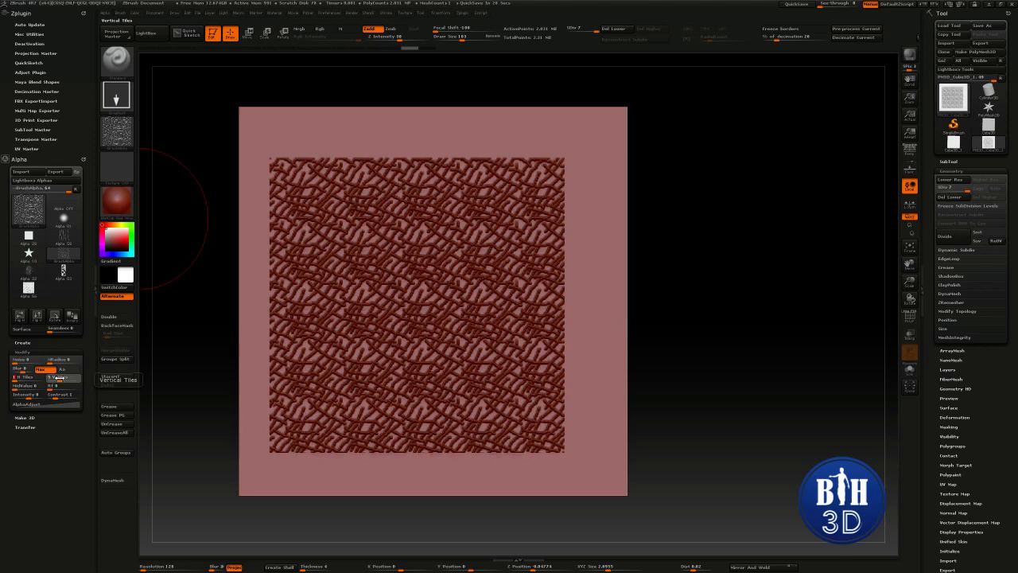
text(1)
key(Return)
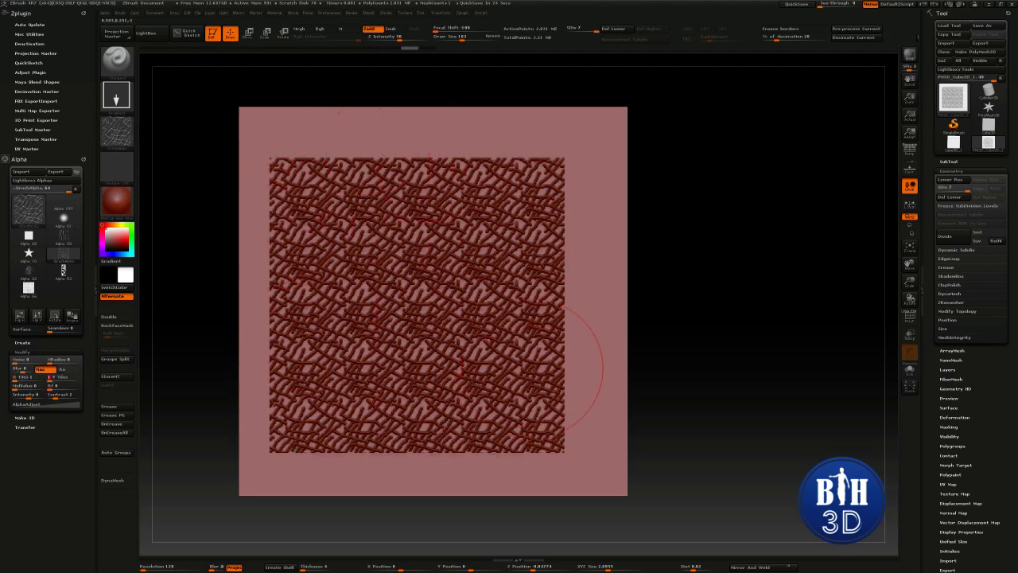
key(ctrl+z)
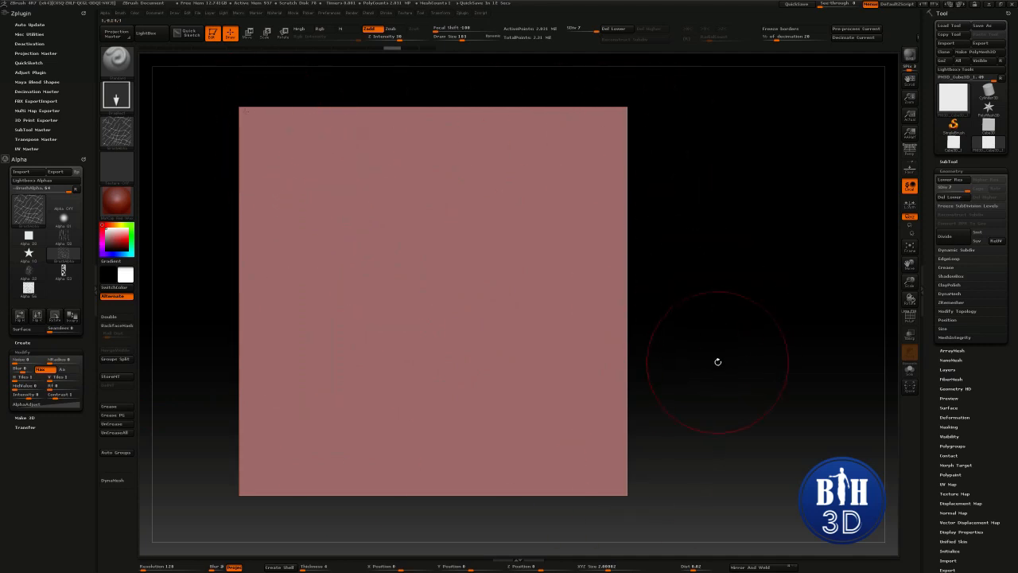
Stamp the untiled crack alpha slightly tilted on the cube's front face and undo it
mouse_move(716, 378)
alt+mouse_down()
mouse_move(697, 329)
mouse_move(709, 367)
alt+mouse_up()
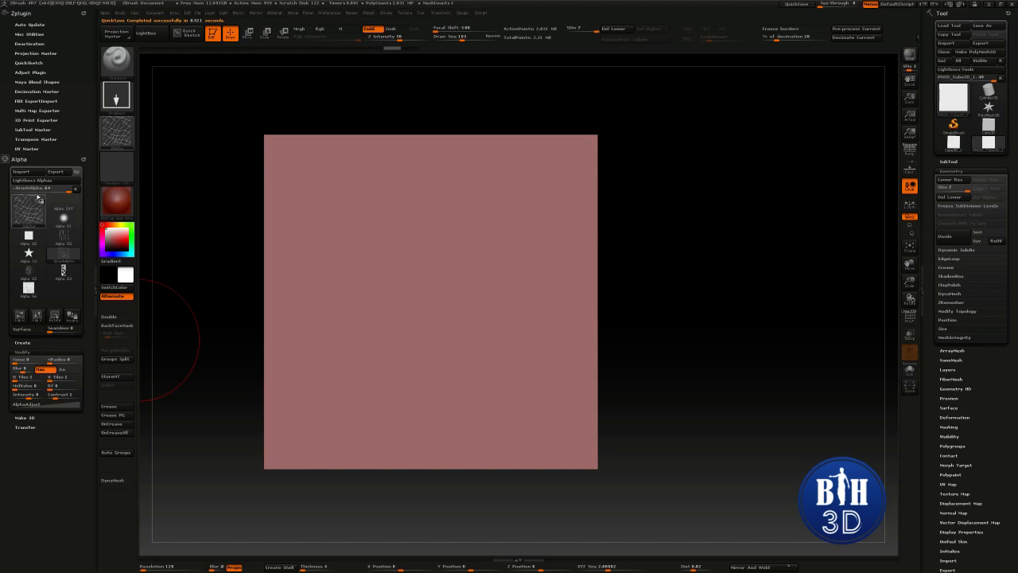
mouse_move(35, 199)
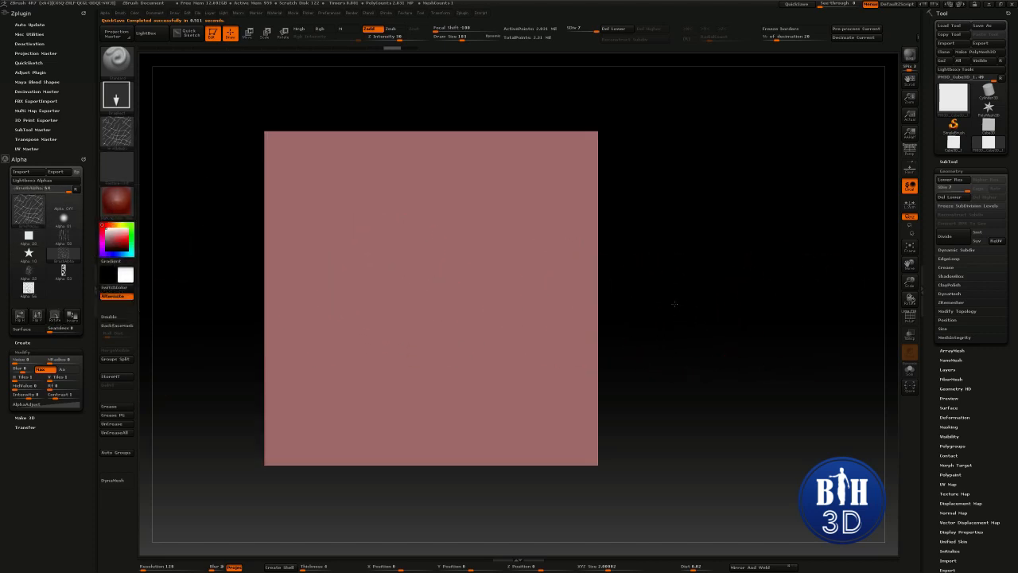
drag(400, 314, 470, 250)
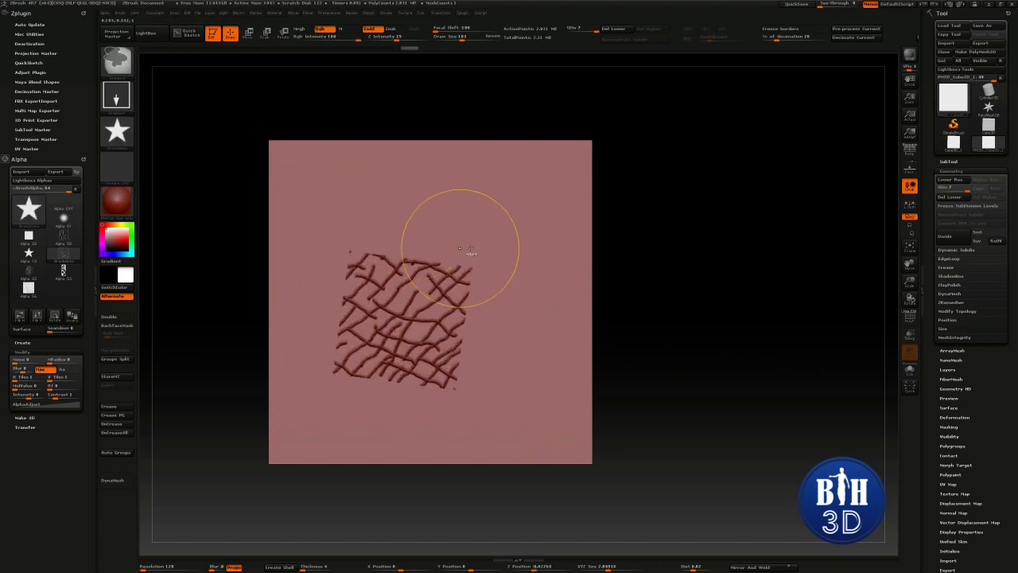
key(ctrl+z)
Load the DemoSoldier model from the LightBox tool library
key(comma)
click(186, 56)
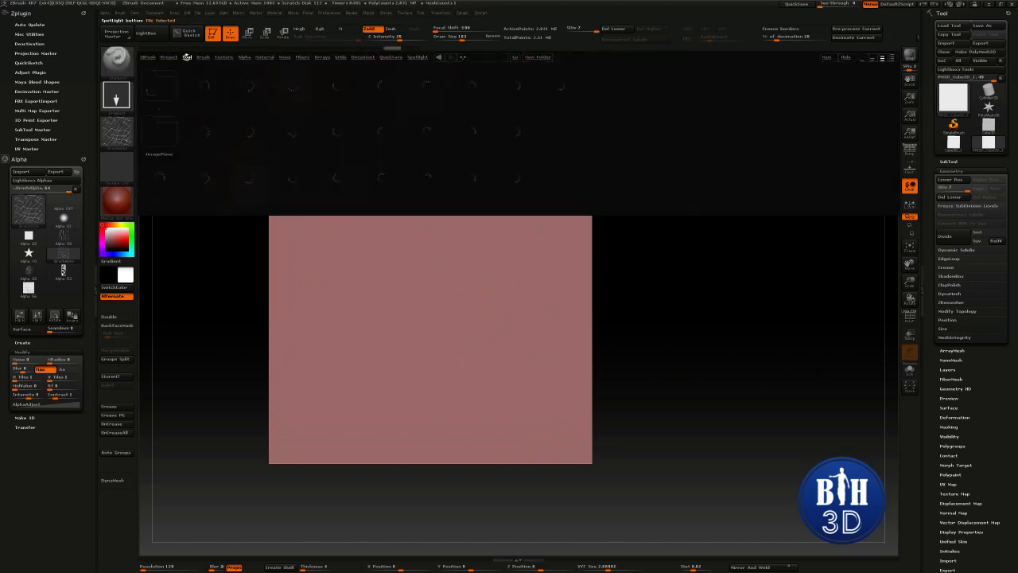
double_click(205, 84)
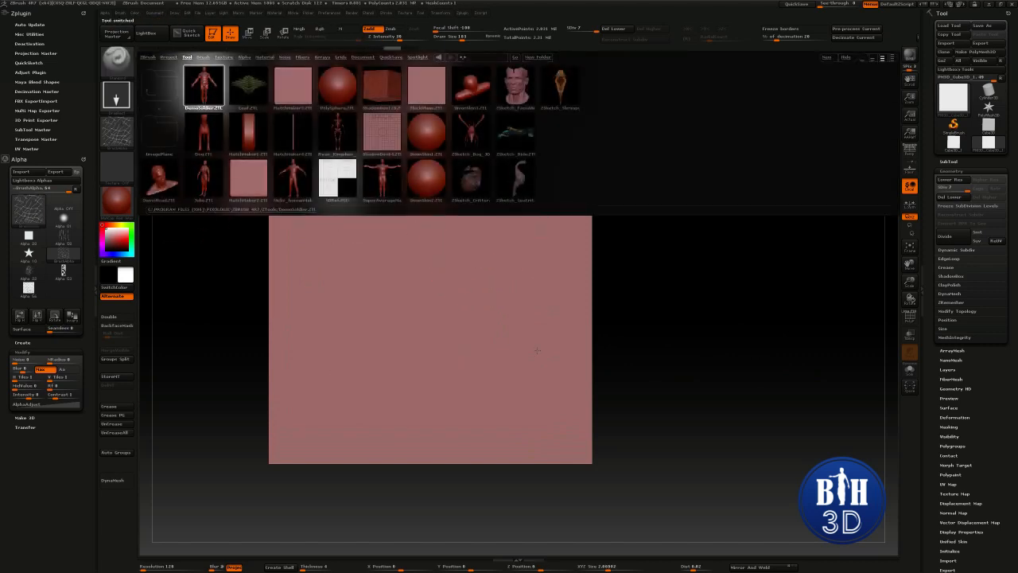
Load the DemoHead model from the LightBox tool library, frame its face, and subdivide it
key(comma)
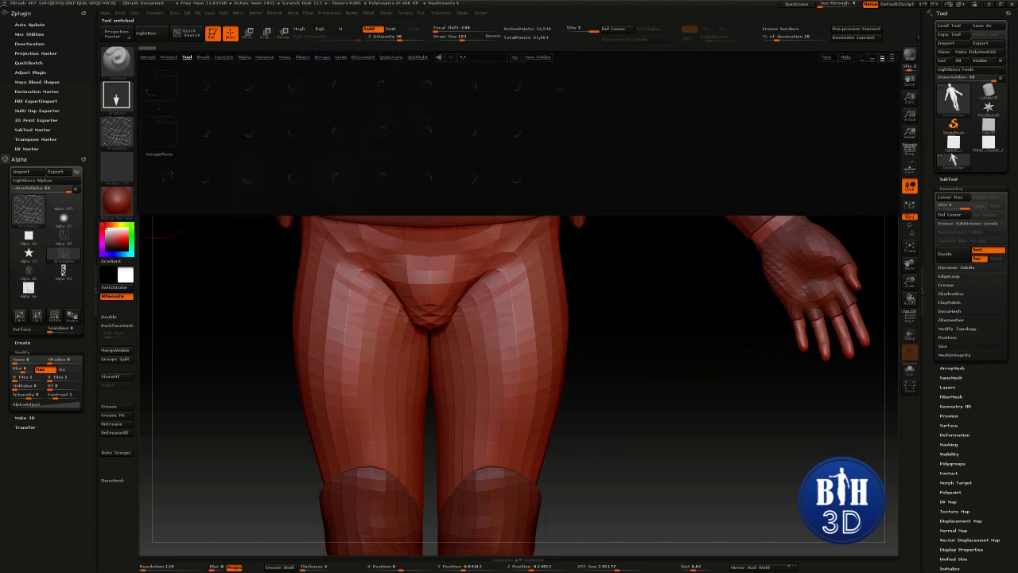
double_click(159, 176)
alt+drag(560, 294, 616, 417)
alt+drag(625, 353, 587, 382)
key(ctrl+d)
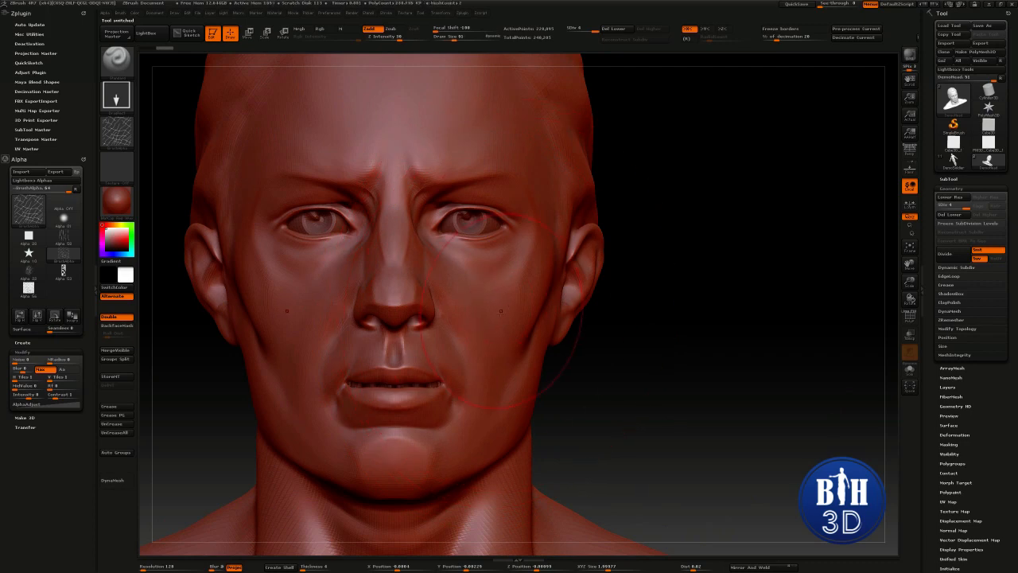
Try a crack alpha stamp on the head's cheek, inspect it from the side, and undo it
drag(500, 311, 527, 237)
drag(693, 338, 521, 233)
key(ctrl+z)
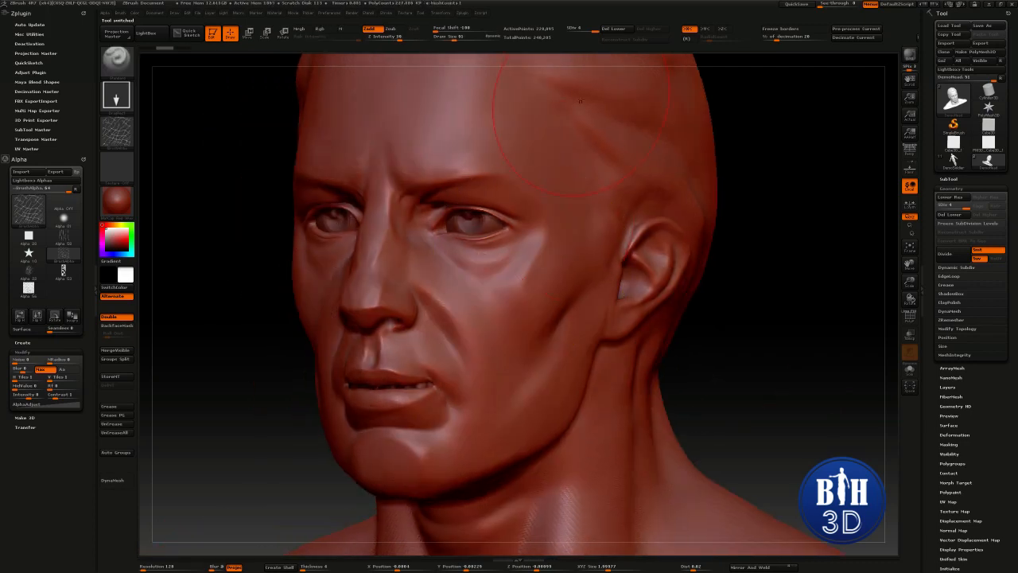
Set the brush's Z Intensity to 11, test the crack alpha stamp on the forehead and cheek, and undo the cheek stamp
key(Return)
drag(473, 155, 566, 172)
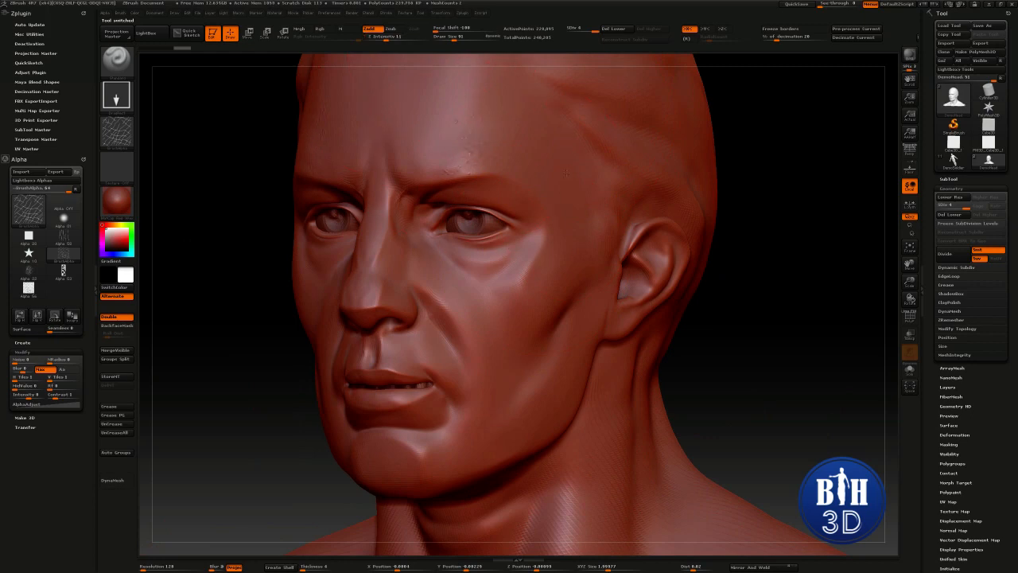
drag(506, 330, 478, 350)
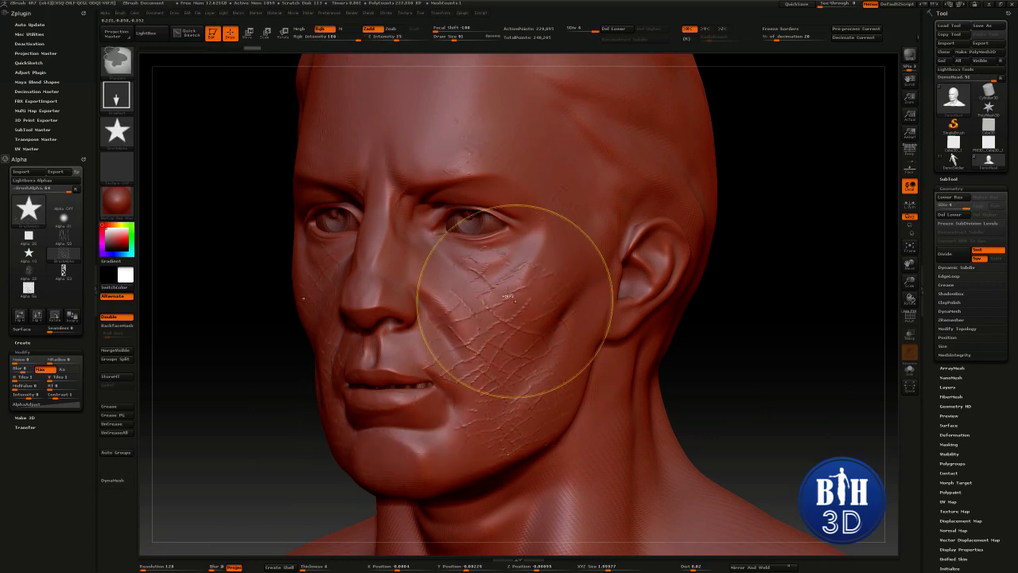
key(ctrl+z)
Try more crack alpha stamps on the cheek, inspect them from the front and at an angle, and undo them
drag(502, 306, 560, 228)
mouse_move(708, 334)
mouse_down()
mouse_move(811, 369)
mouse_move(625, 310)
mouse_up()
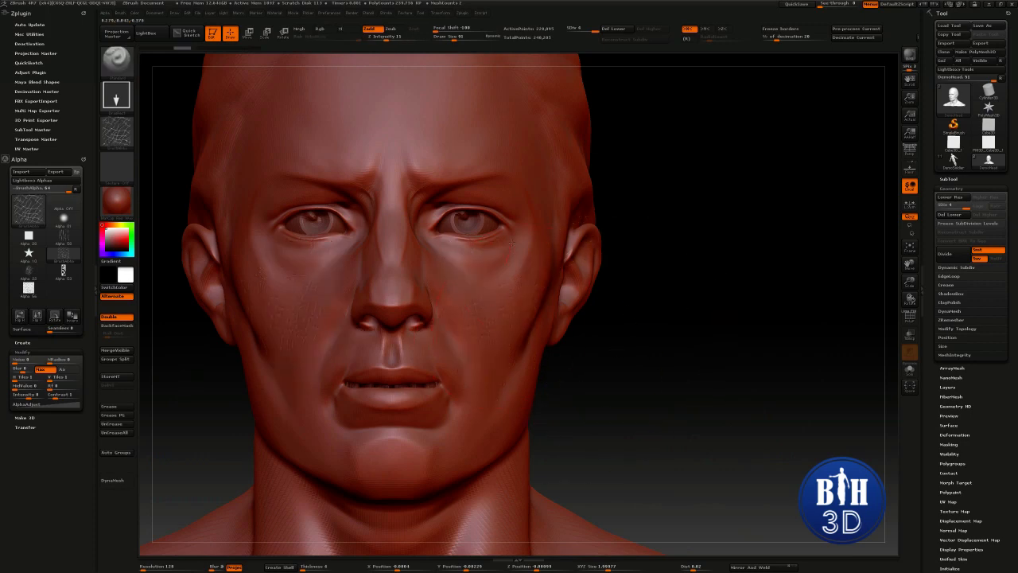
drag(680, 368, 595, 367)
key(ctrl+z)
key(ctrl+z)
drag(517, 331, 531, 243)
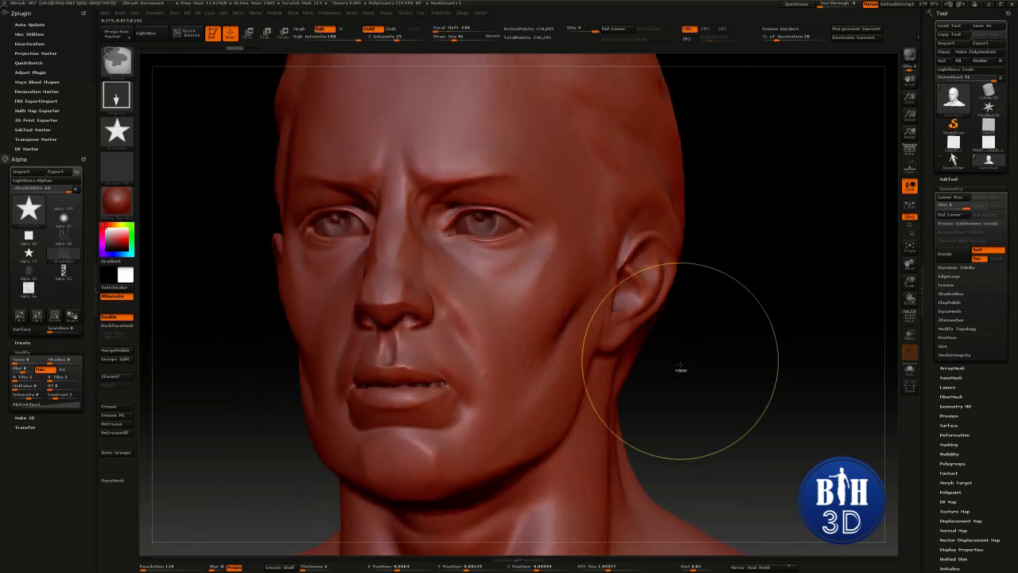
shift+drag(719, 367, 728, 366)
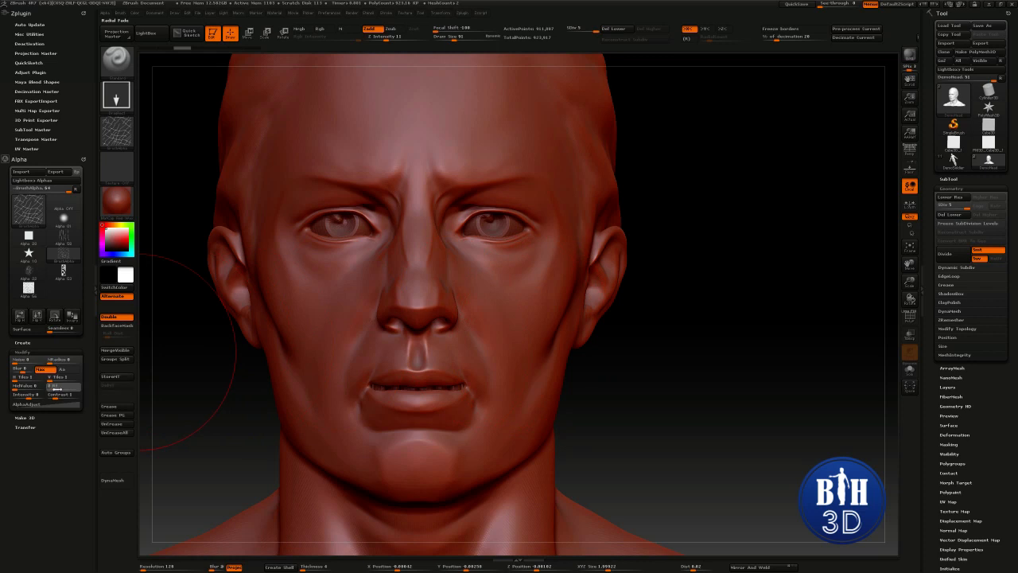
Set the alpha's Radial Fade to 14 and try overlapping crack stamps on the forehead, including some with symmetry off
mouse_move(27, 219)
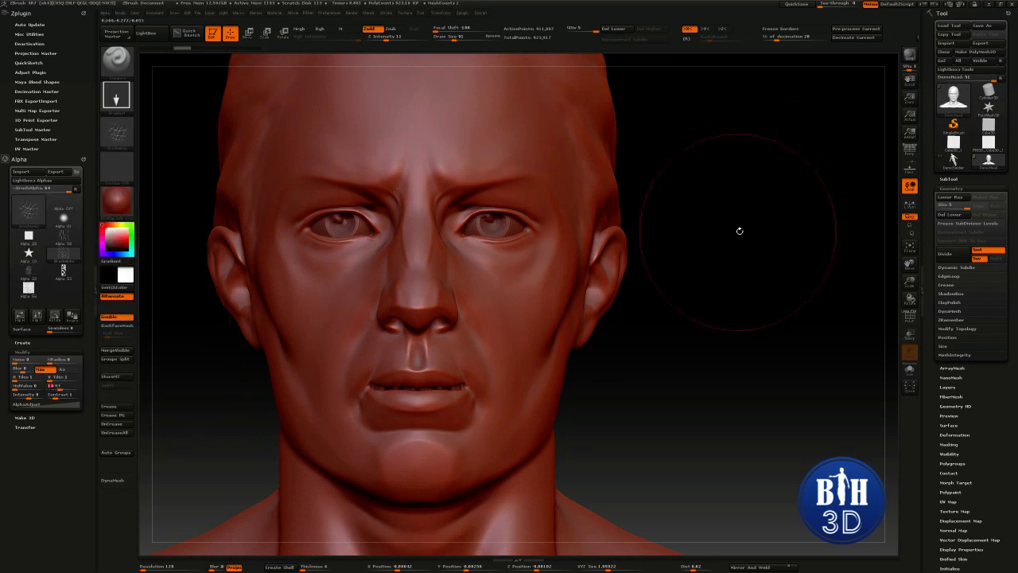
alt+drag(739, 229, 745, 355)
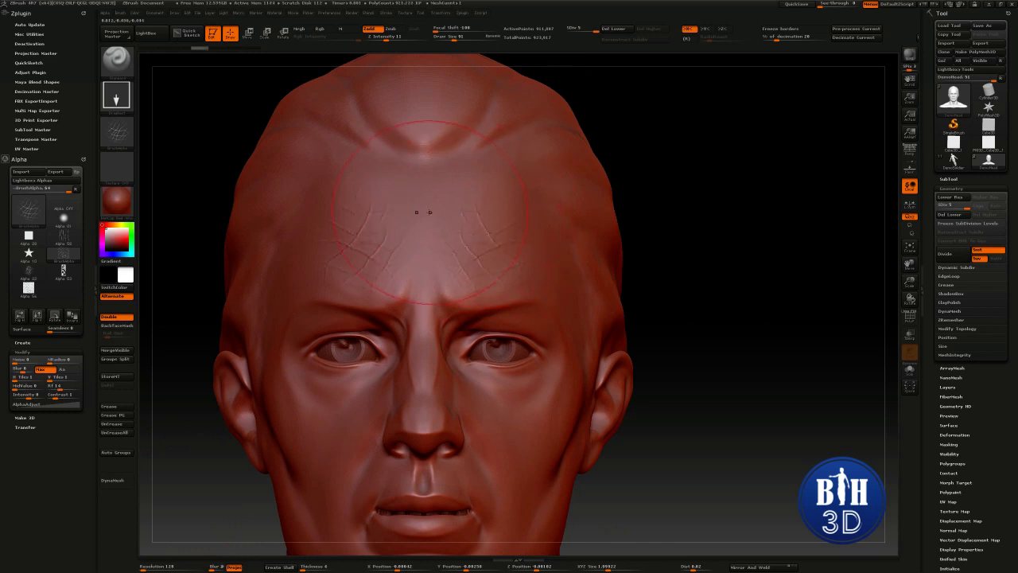
key(x)
drag(423, 215, 424, 219)
mouse_move(739, 270)
mouse_down()
mouse_move(676, 318)
mouse_move(743, 334)
mouse_move(740, 349)
mouse_up()
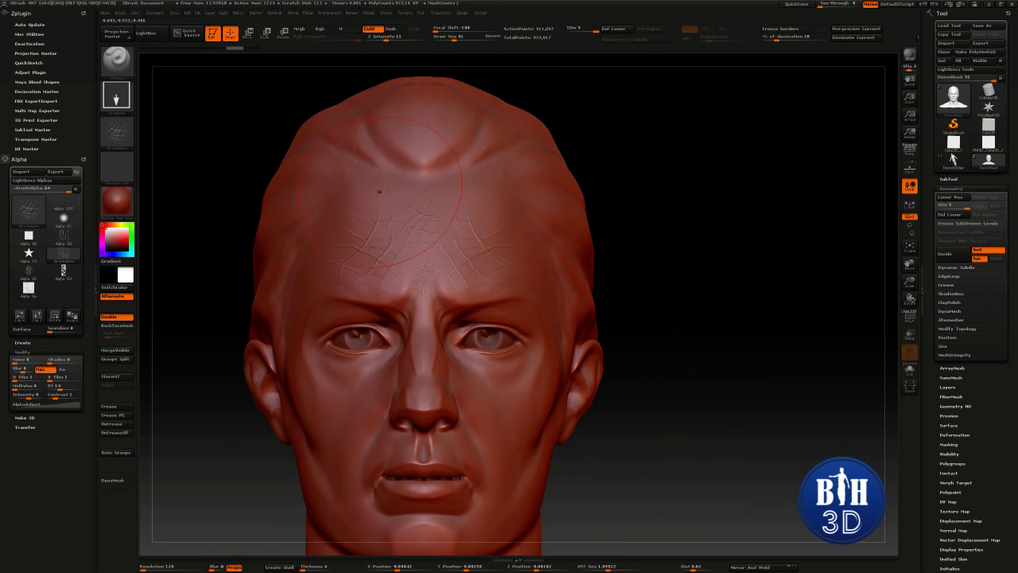
mouse_move(688, 233)
mouse_down()
mouse_move(637, 238)
mouse_move(702, 231)
mouse_up()
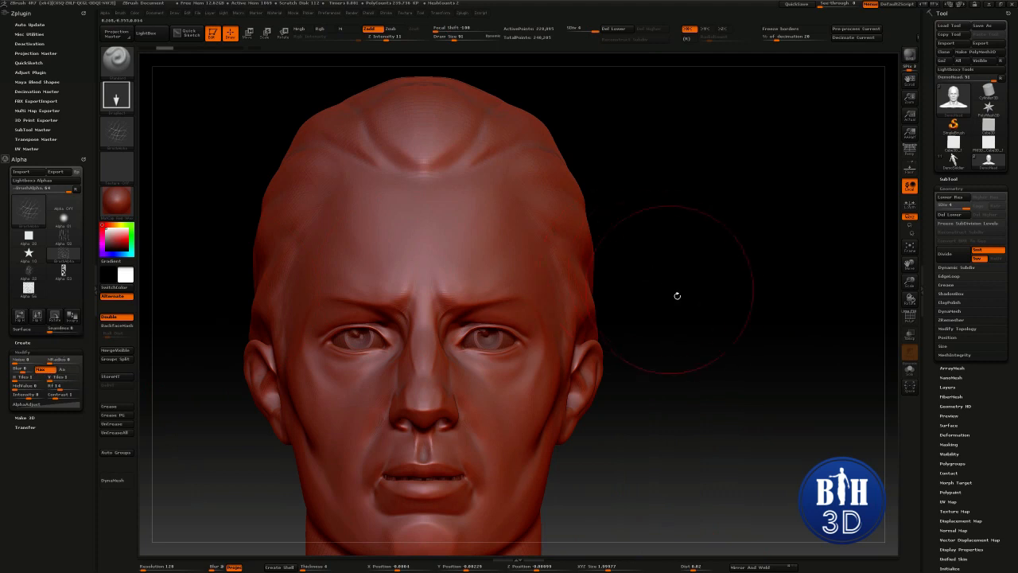
Select Alpha 58 and stamp its wrinkles symmetrically on the skin beneath the inner eye corners
drag(677, 295, 634, 347)
mouse_move(587, 241)
mouse_down()
mouse_move(549, 253)
mouse_move(647, 285)
mouse_move(650, 240)
mouse_up()
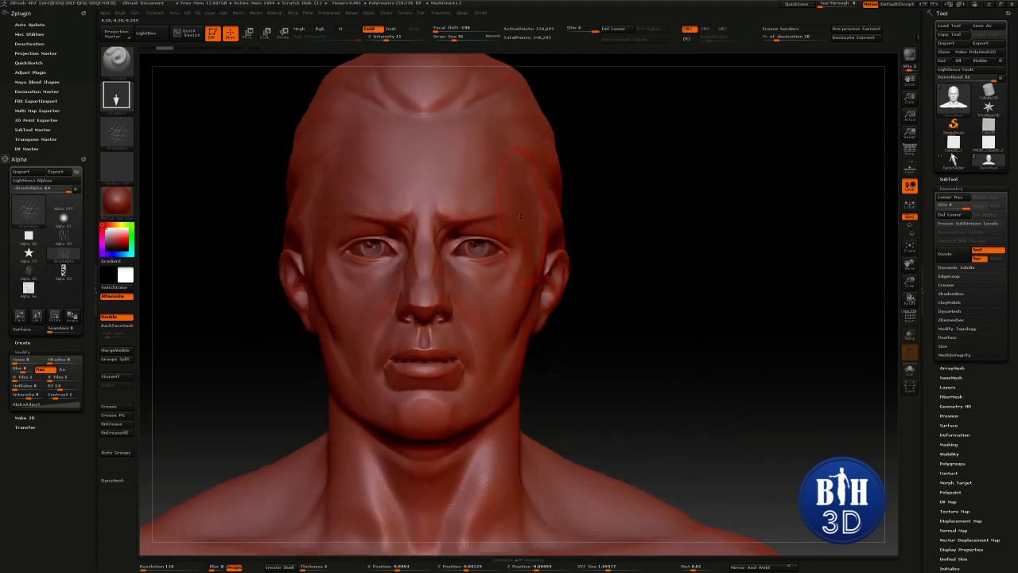
click(117, 134)
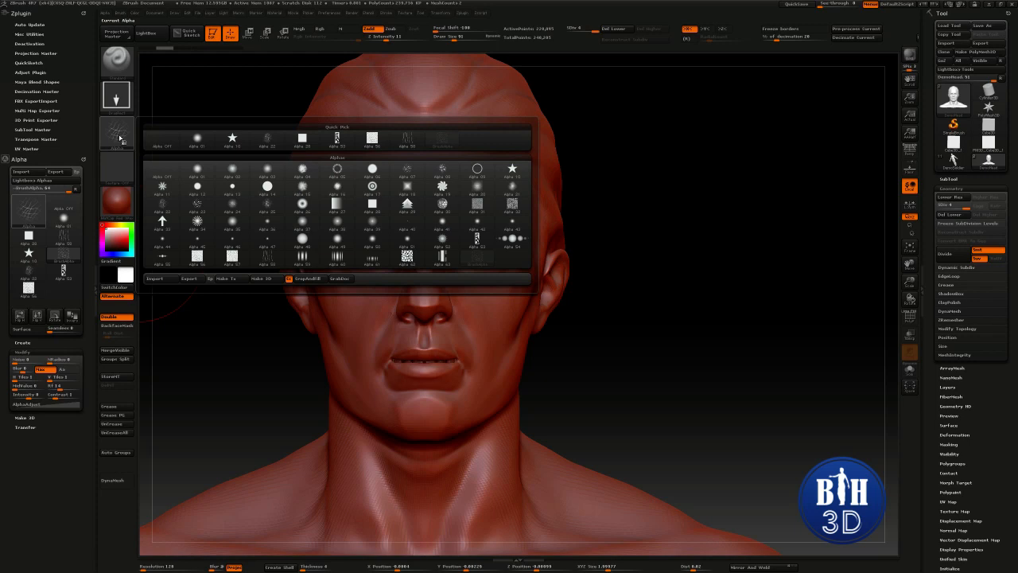
click(276, 256)
alt+drag(612, 315, 614, 378)
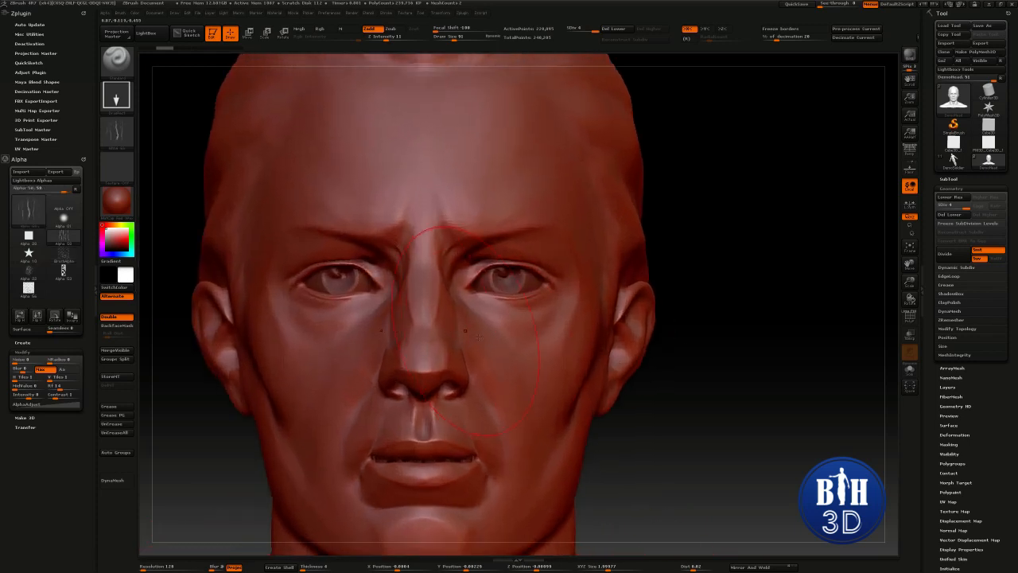
mouse_move(478, 326)
mouse_down()
mouse_move(521, 323)
mouse_move(483, 328)
mouse_up()
Smooth the outer parts of the wrinkle stamps beneath the eyes into the cheeks
mouse_move(538, 318)
shift+mouse_down()
mouse_move(541, 334)
mouse_move(536, 315)
shift+mouse_up()
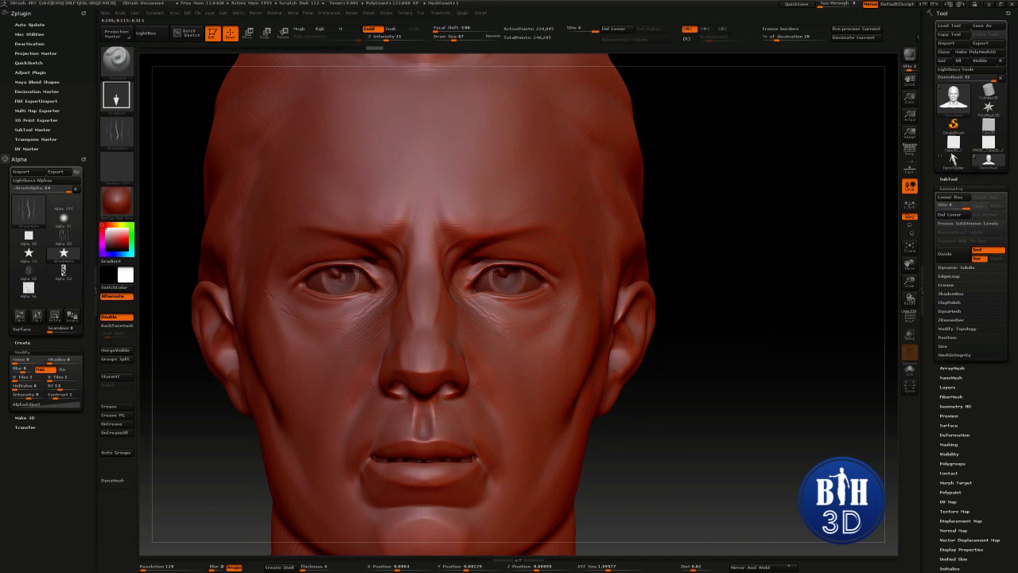
mouse_move(581, 313)
shift+mouse_down()
mouse_move(556, 316)
mouse_move(569, 304)
shift+mouse_up()
mouse_move(469, 317)
shift+mouse_down()
mouse_move(470, 296)
mouse_move(504, 347)
shift+mouse_up()
Switch the brush stroke to FreeHand and set the alpha's Radial Fade to 16
drag(59, 387, 48, 389)
alt+drag(783, 222, 773, 284)
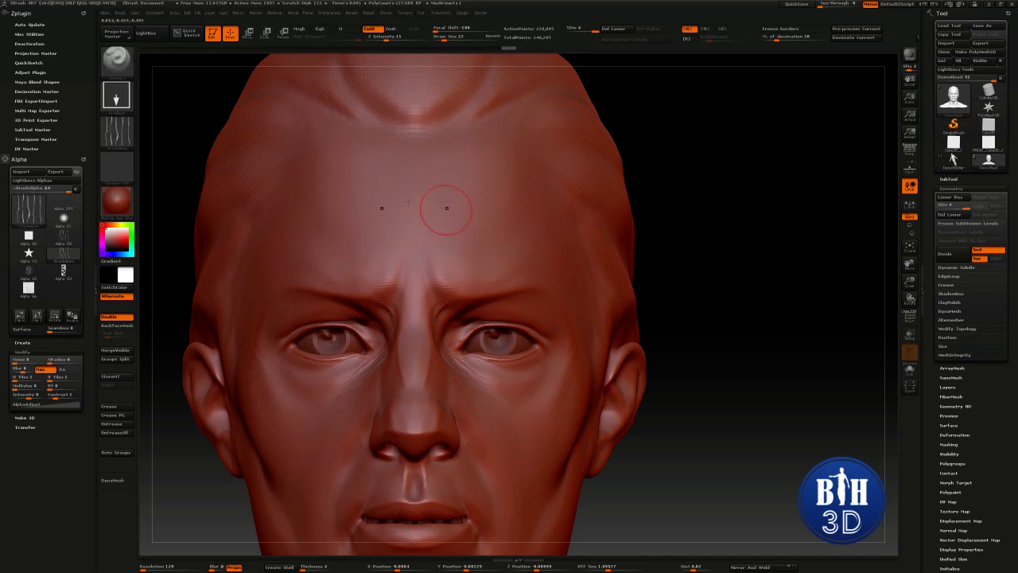
click(116, 95)
click(231, 103)
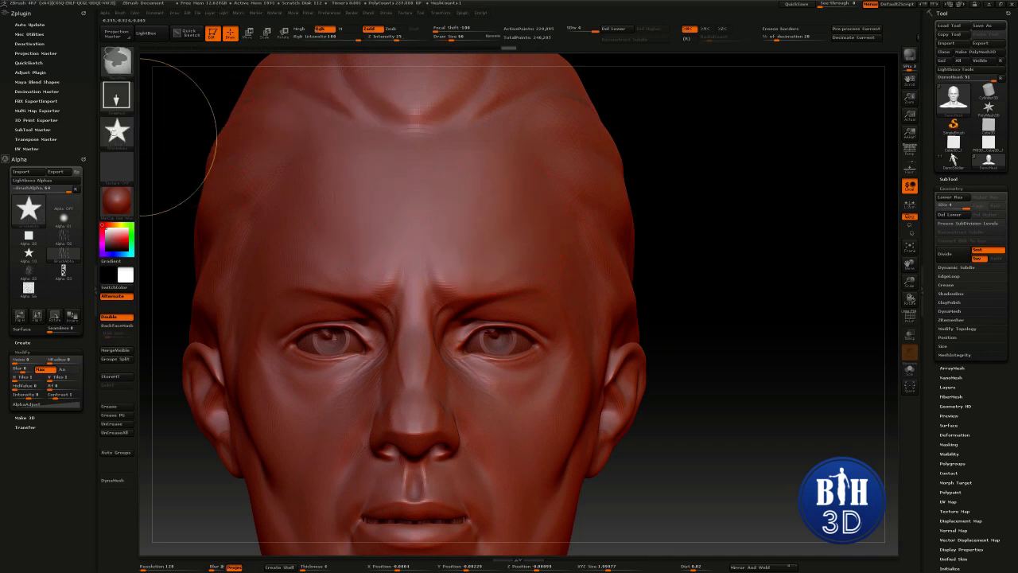
click(116, 94)
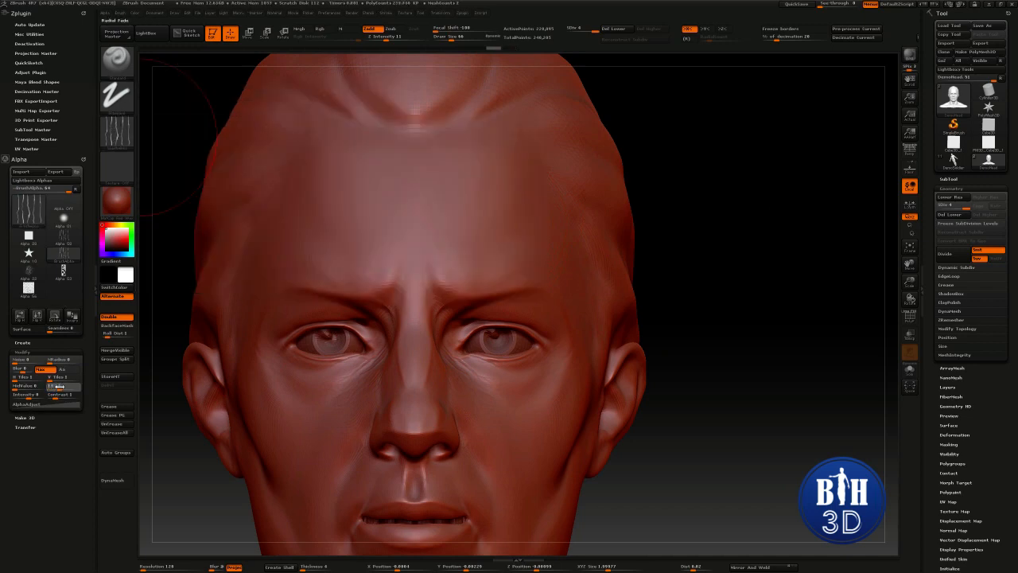
drag(59, 387, 61, 386)
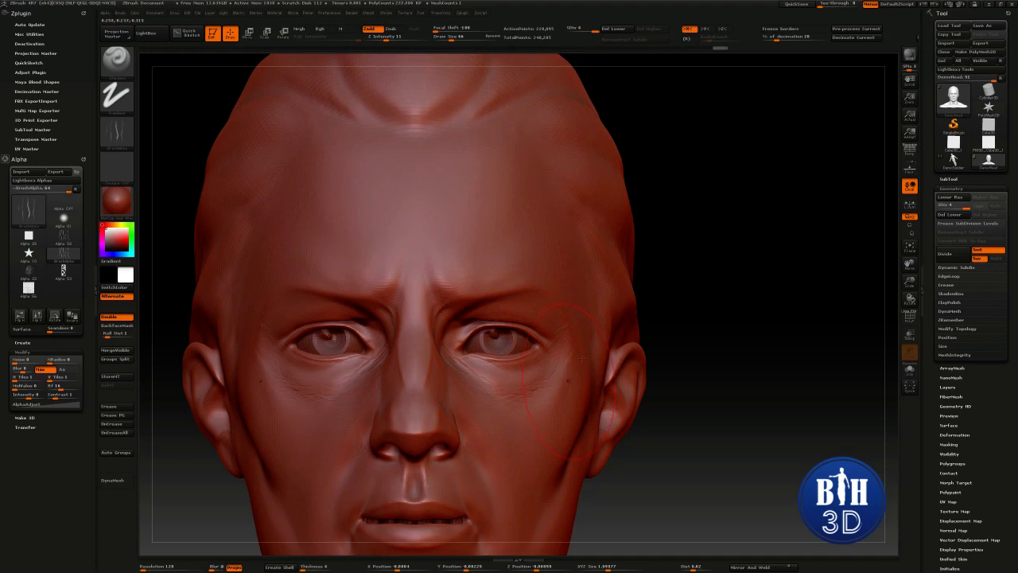
Subdivide the head to level 5, inspect the wrinkles around the eye and cheek at an angle, and frame the whole bust
alt+drag(715, 352, 714, 251)
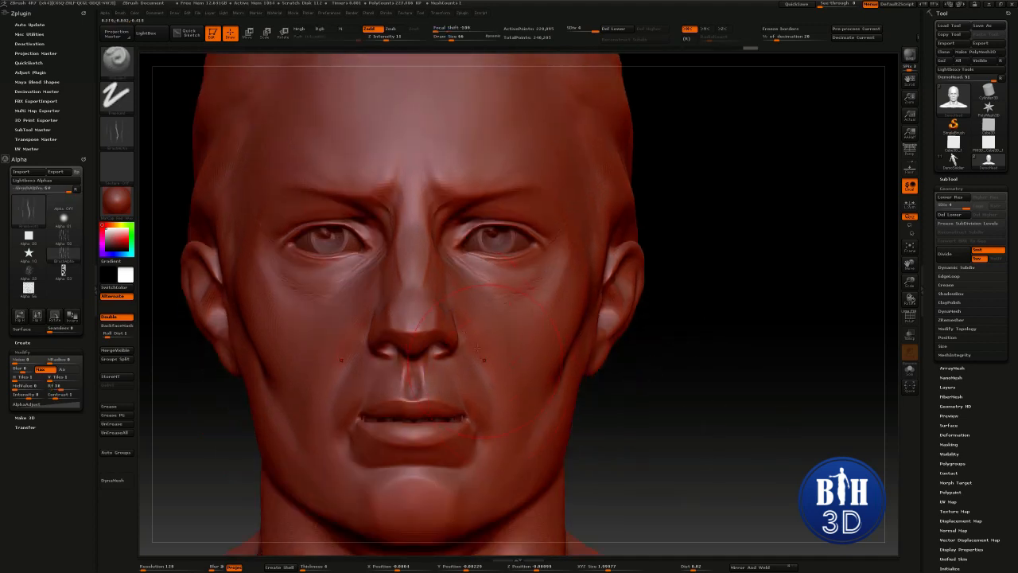
key(ctrl+d)
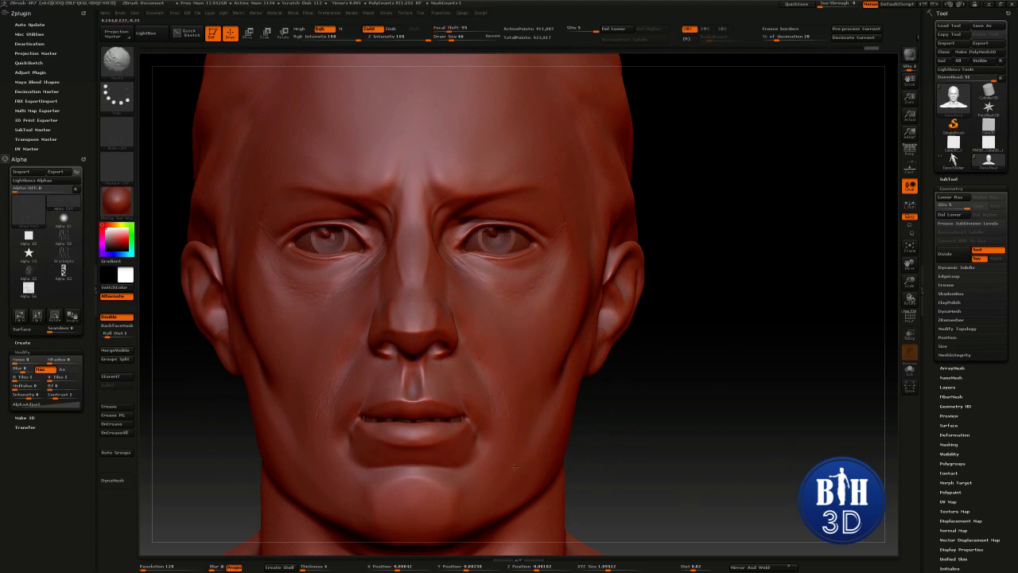
mouse_move(595, 438)
alt+mouse_down()
mouse_move(589, 417)
mouse_move(446, 374)
alt+mouse_up()
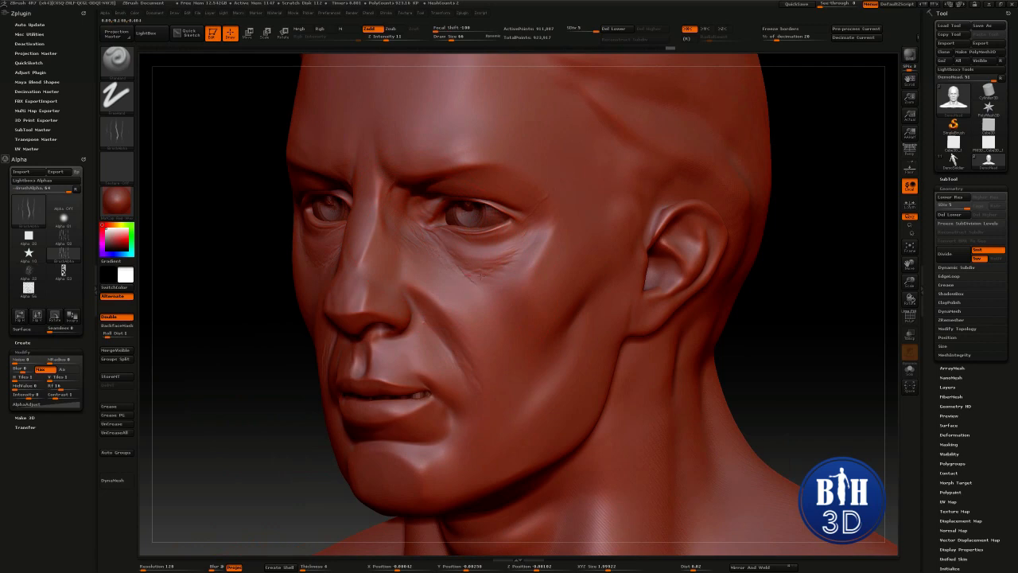
shift+drag(520, 288, 418, 291)
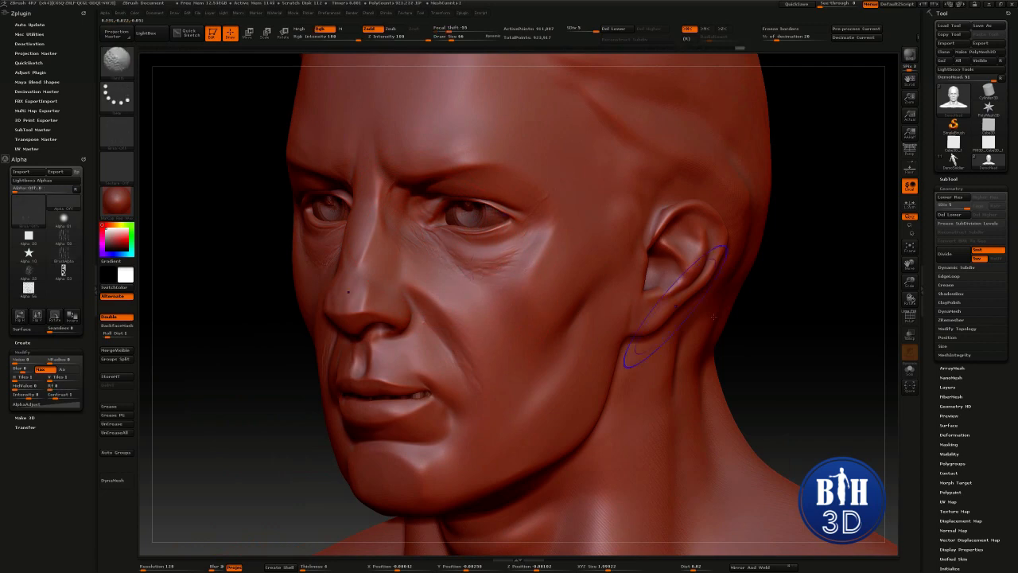
mouse_move(783, 358)
mouse_down()
mouse_move(803, 380)
mouse_move(787, 270)
mouse_up()
key(f)
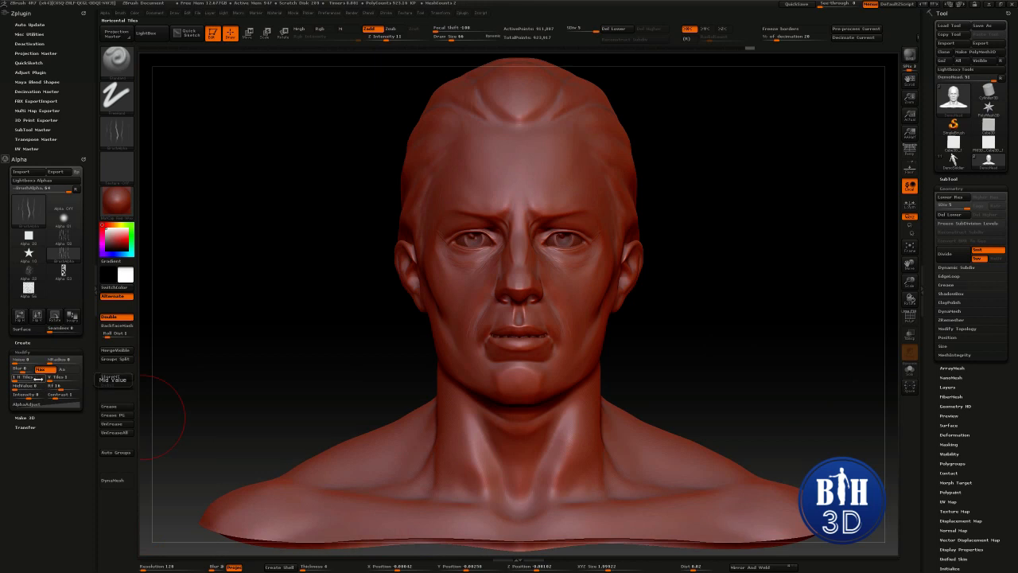
Look through the available alphas, leave Edit mode, and clear the canvas
click(117, 134)
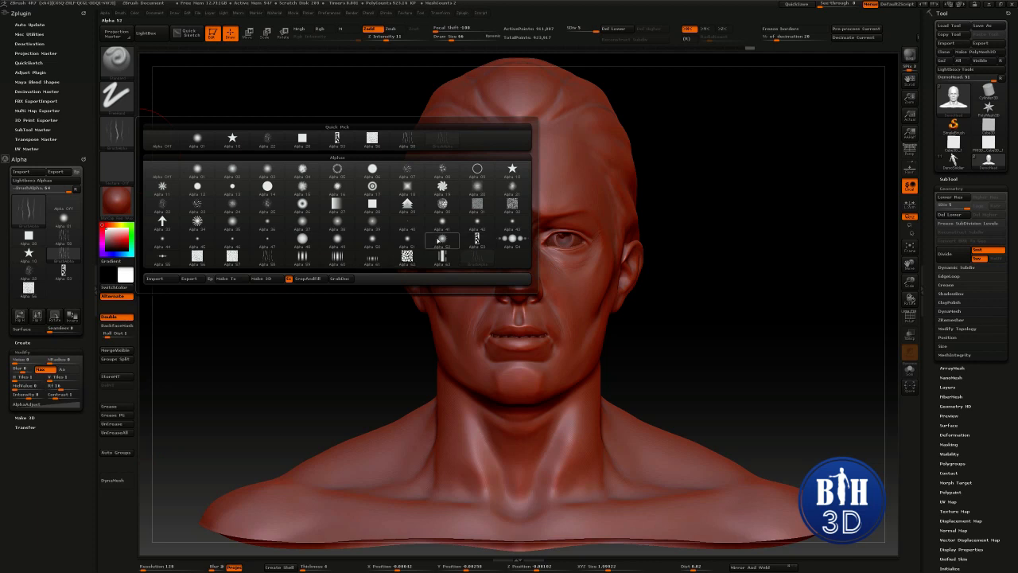
mouse_move(440, 239)
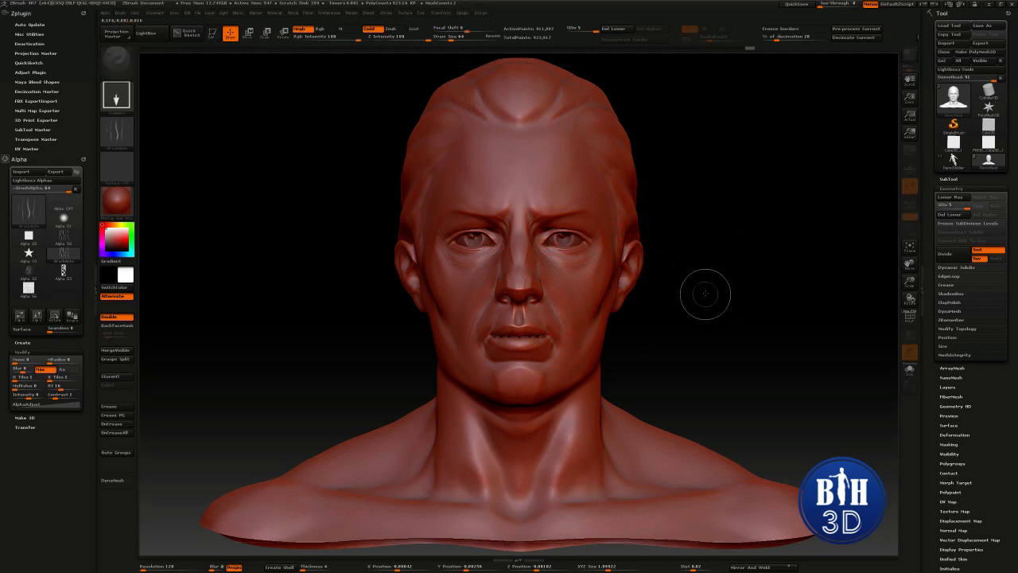
key(ctrl+n)
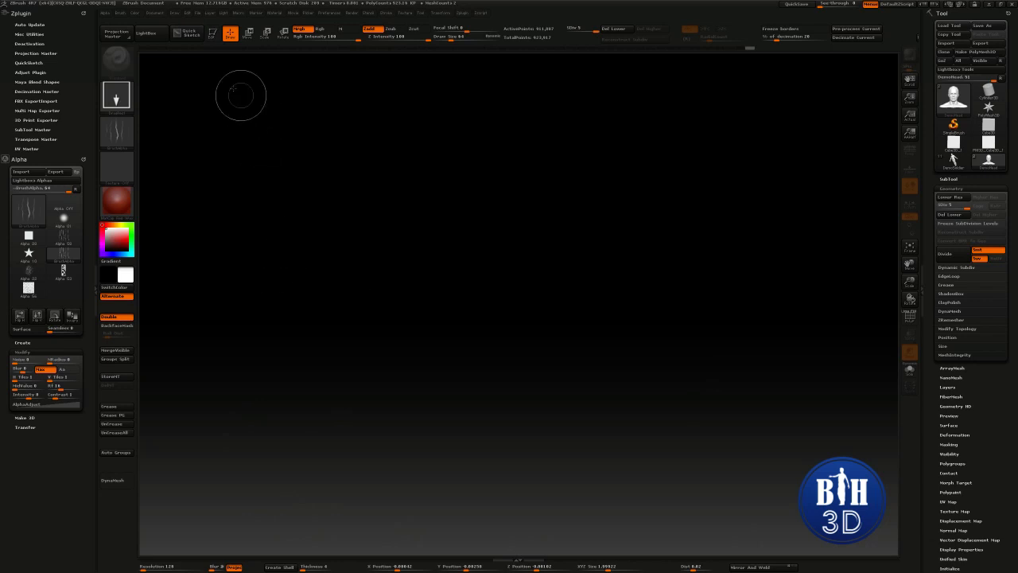
Try to resize the document to a width and height of 500
click(157, 14)
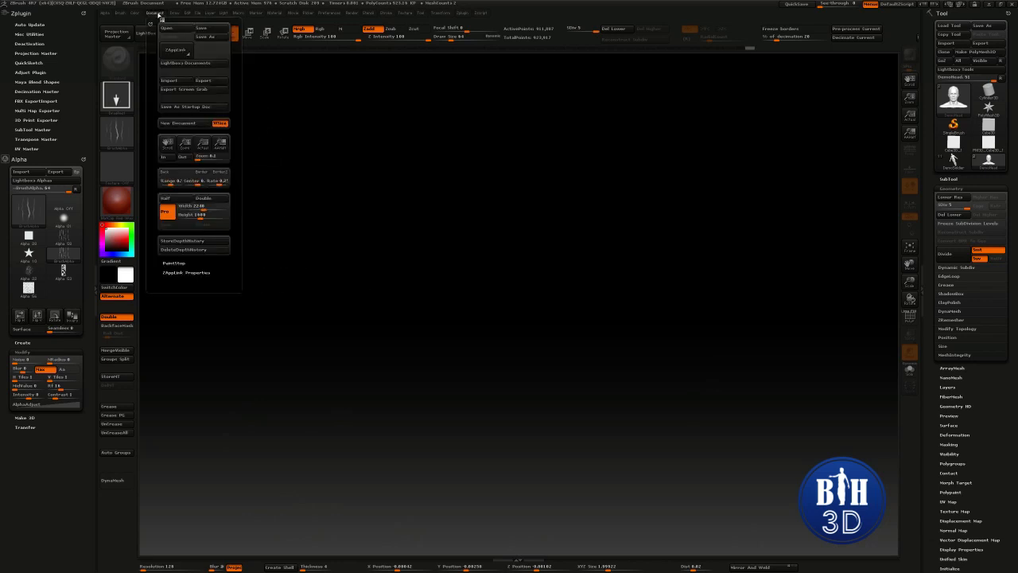
click(209, 207)
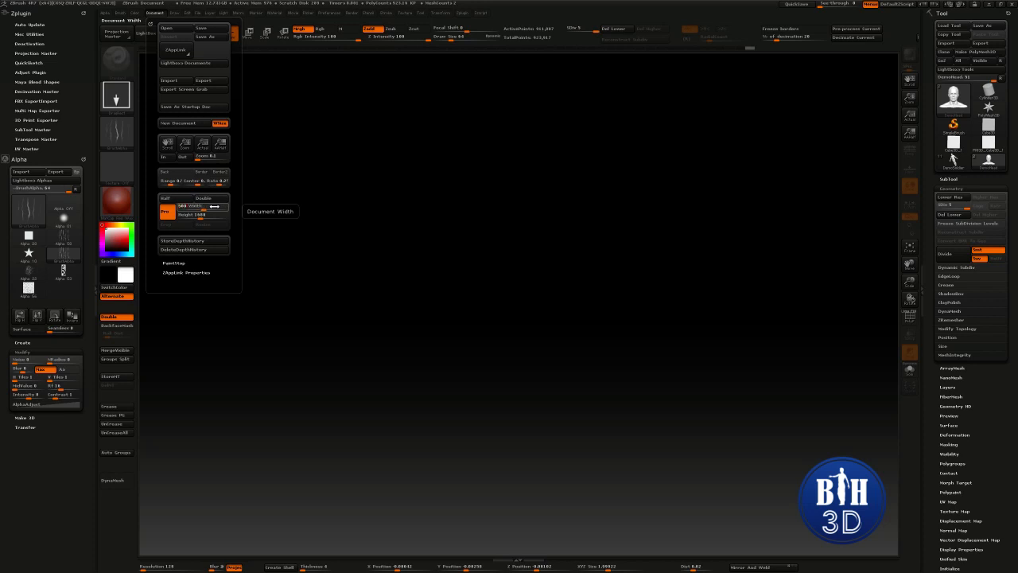
key(Tab)
text(5)
key(Return)
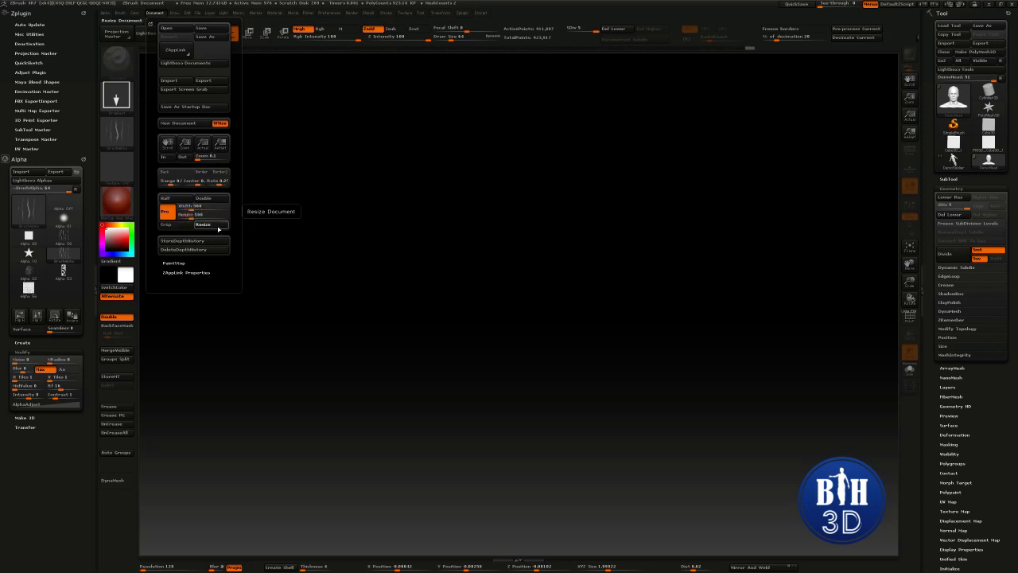
click(218, 227)
click(573, 323)
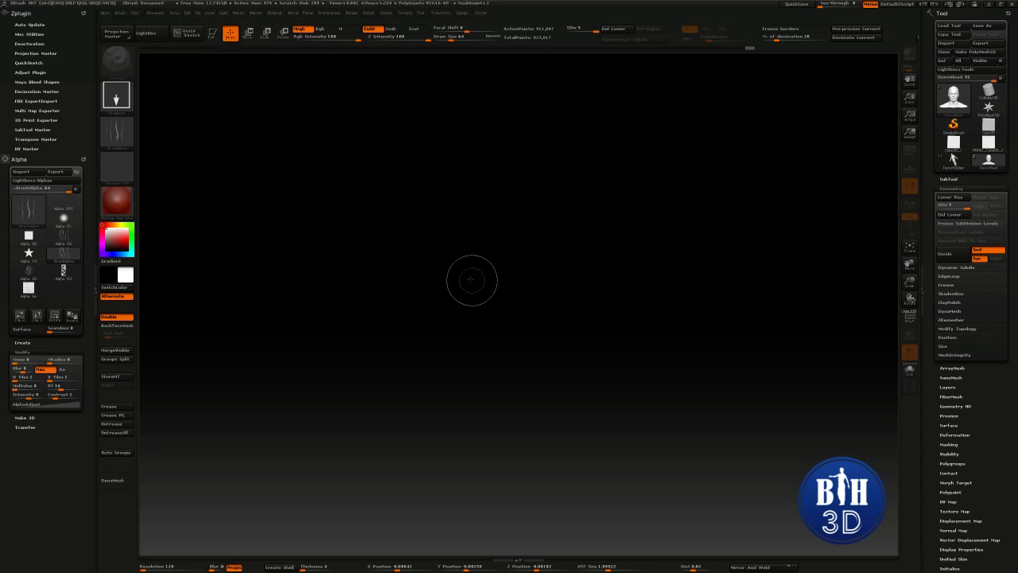
Enter 500 for the document's width and height and resize the document with proportions constrained
click(156, 13)
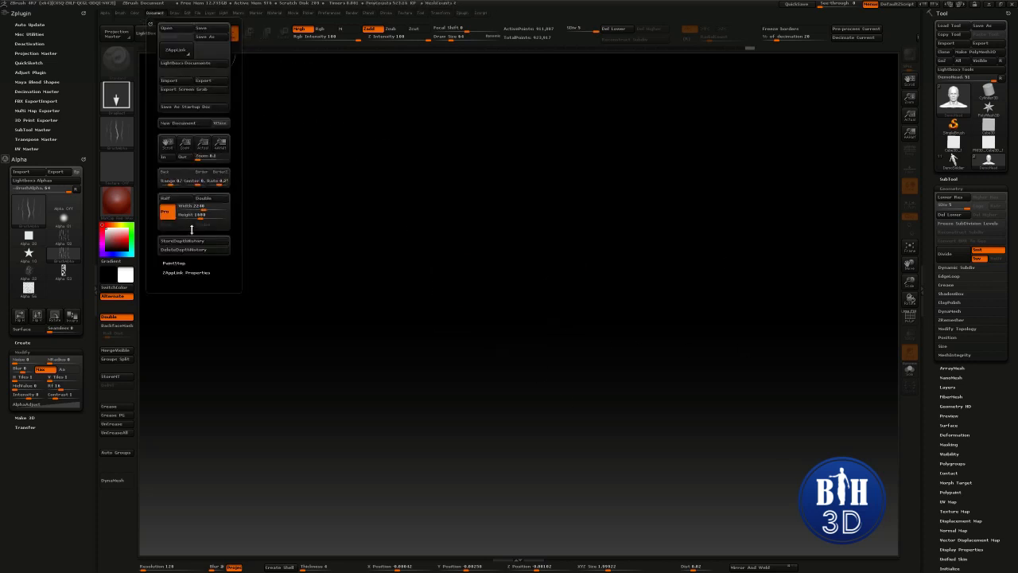
click(193, 206)
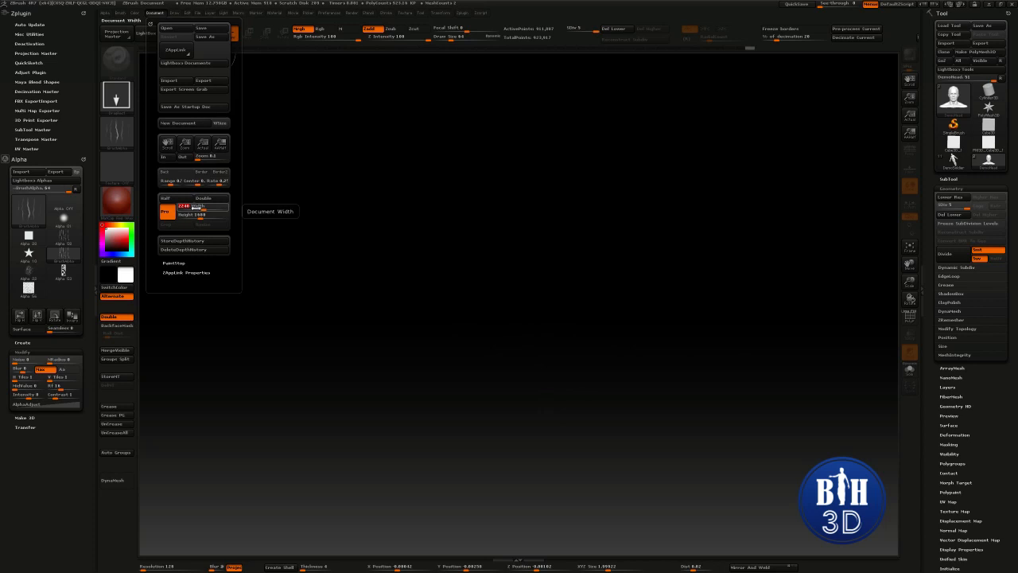
key(Return)
click(198, 207)
text(300)
key(Return)
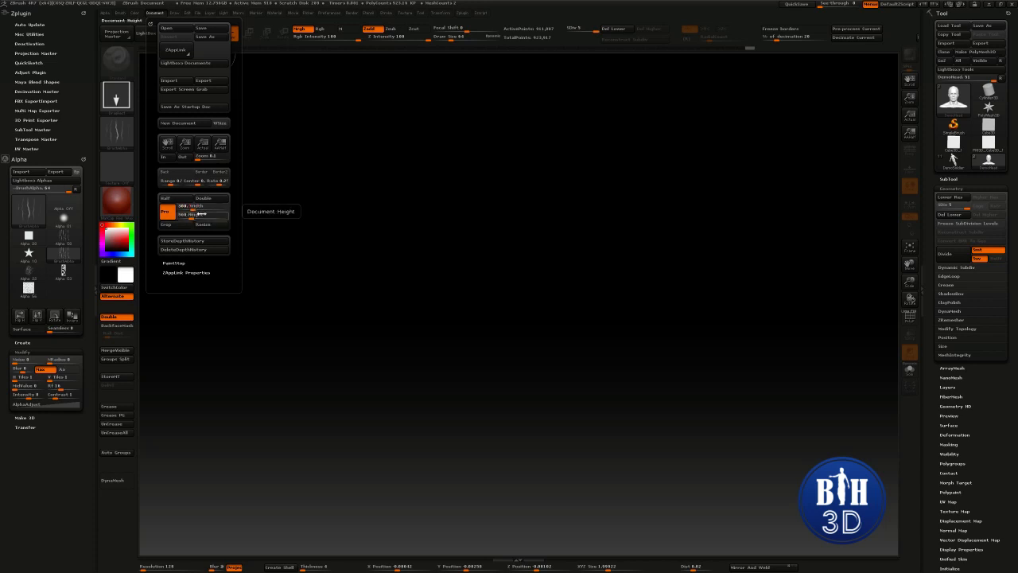
click(201, 214)
text(300)
key(Return)
key(Return)
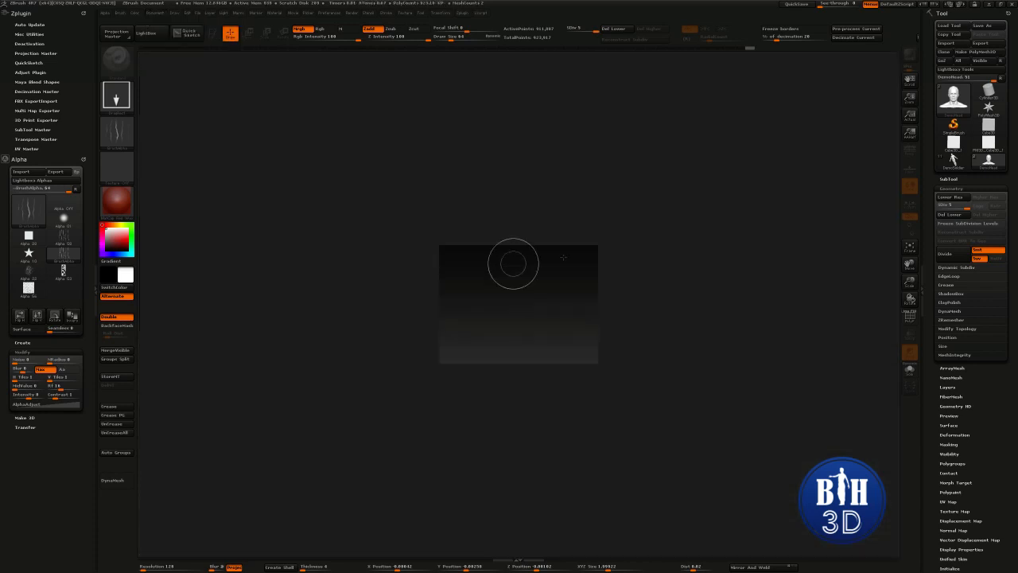
Turn off the document's proportion constraint, match its width to its height, and resize it into a square
click(155, 13)
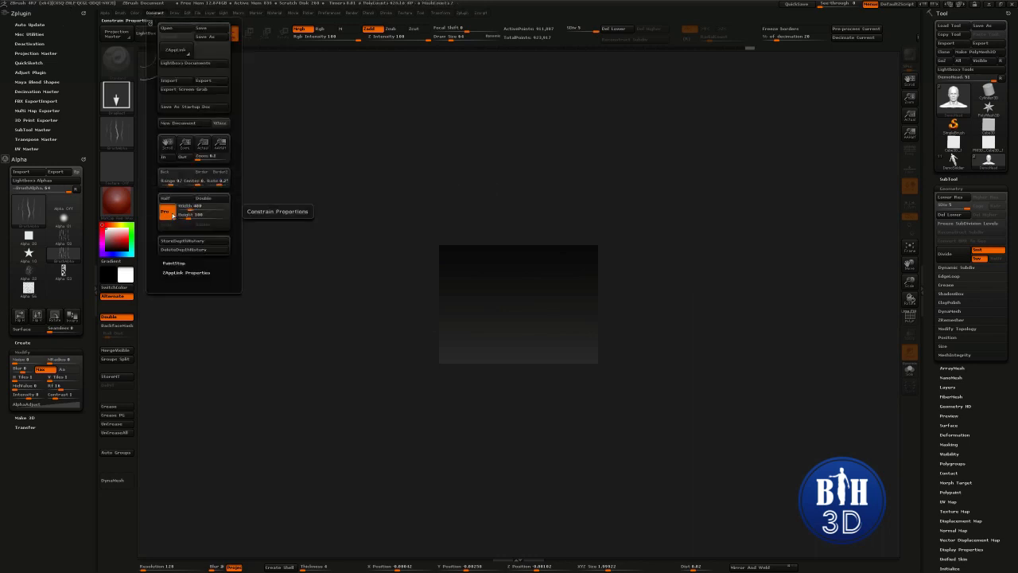
click(166, 213)
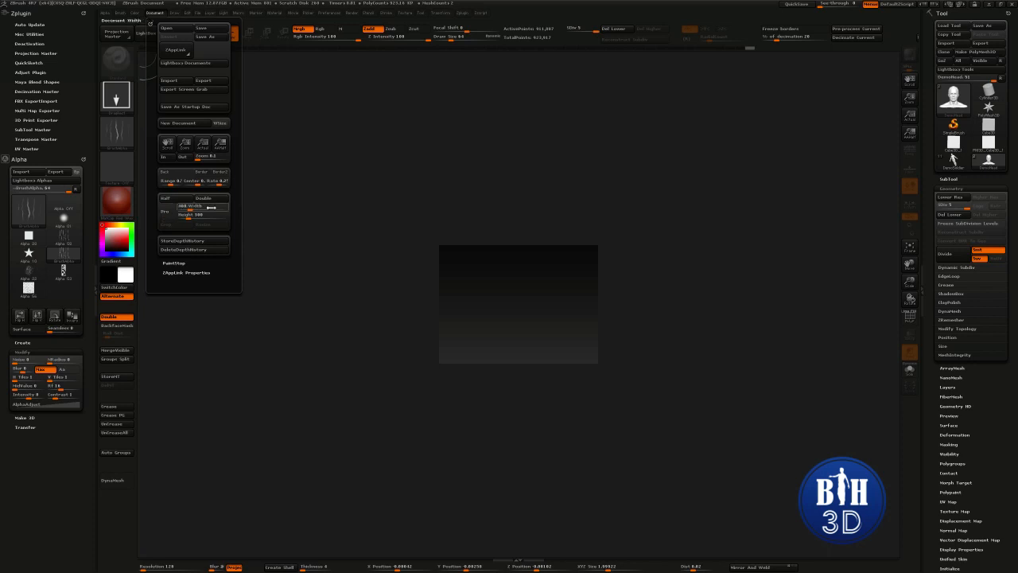
click(211, 208)
key(Return)
click(206, 226)
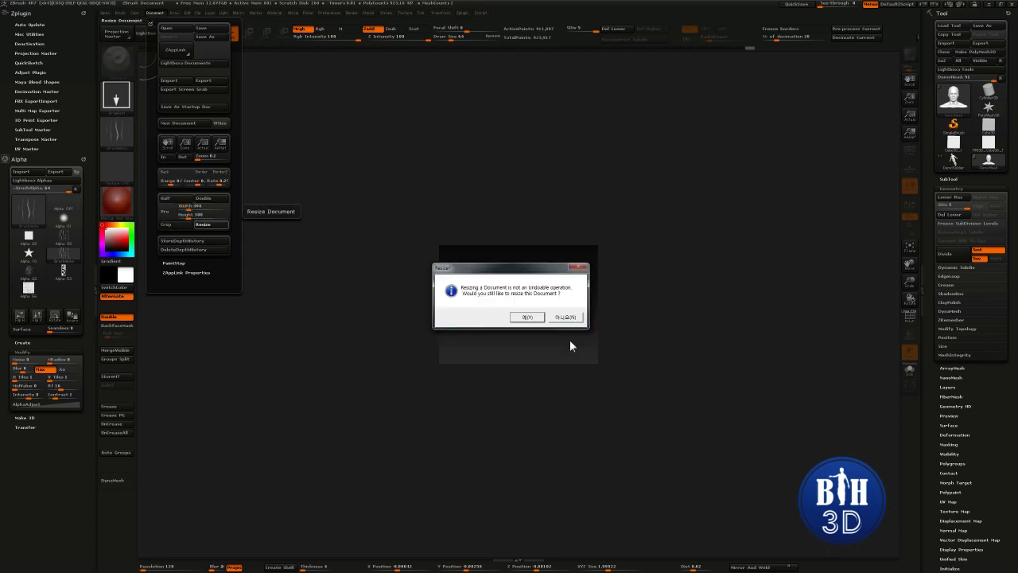
click(531, 319)
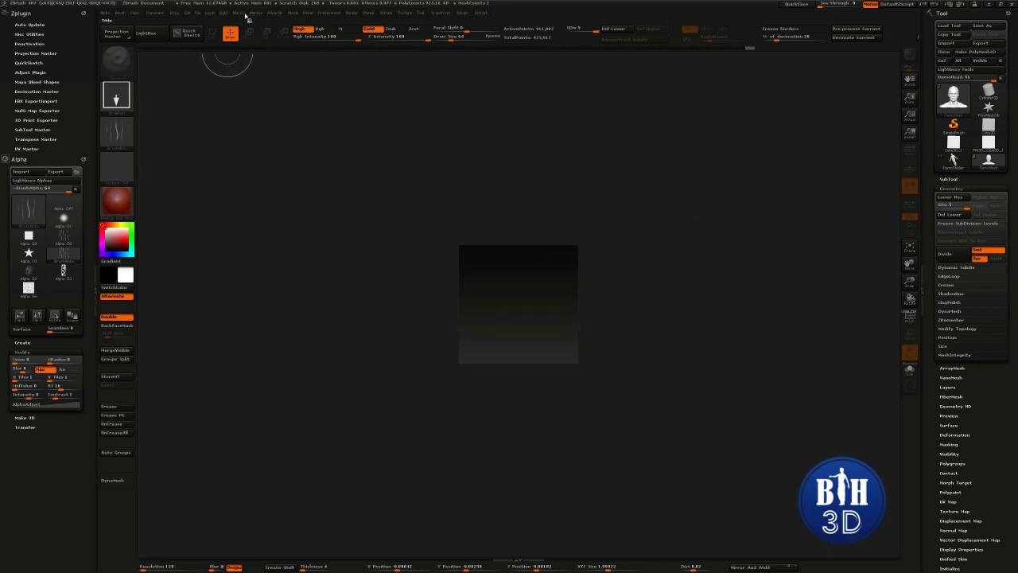
click(154, 13)
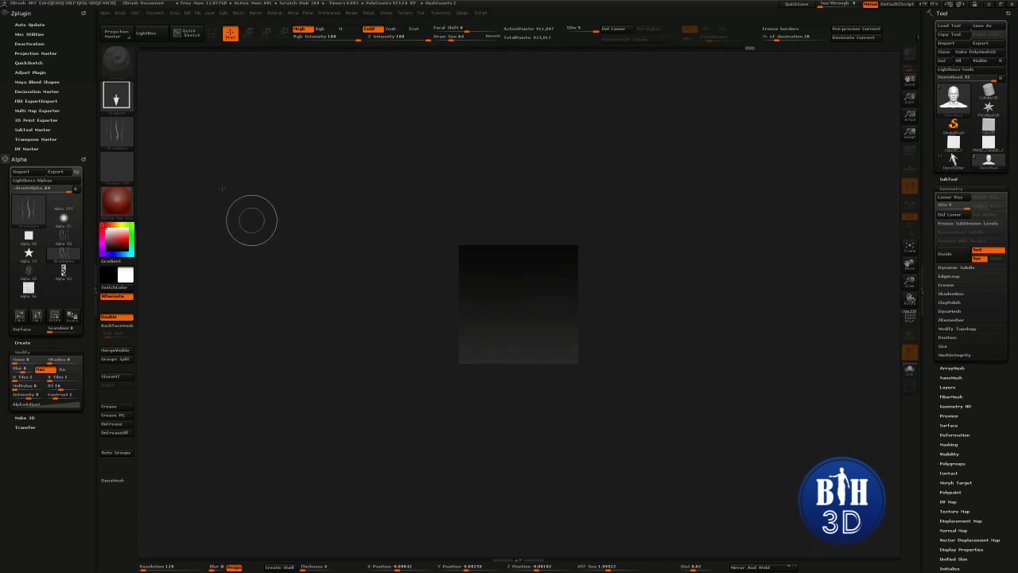
Switch to the SimpleBrush tool, paint a test stroke on the canvas, and undo it
click(960, 179)
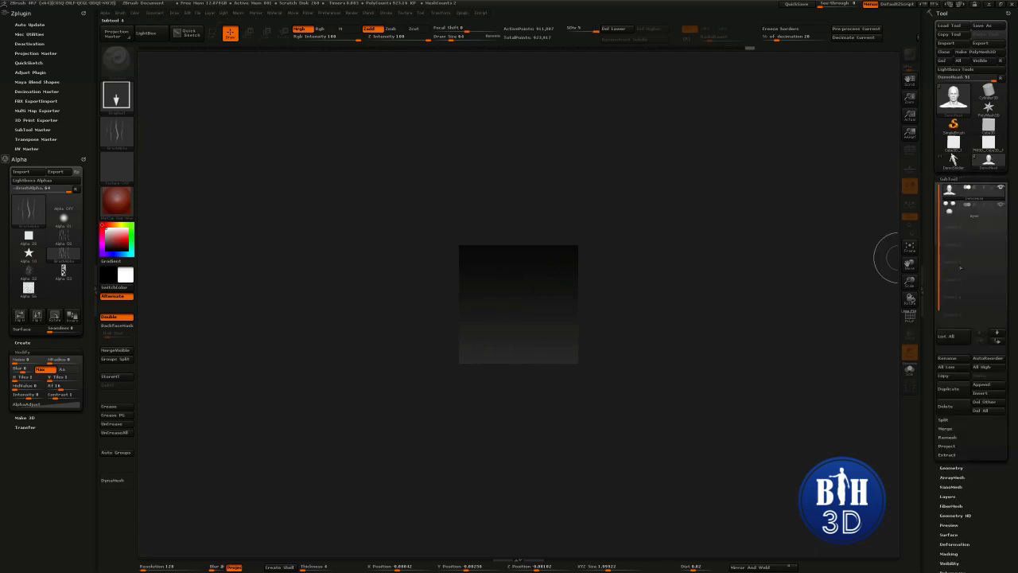
click(1002, 385)
click(955, 124)
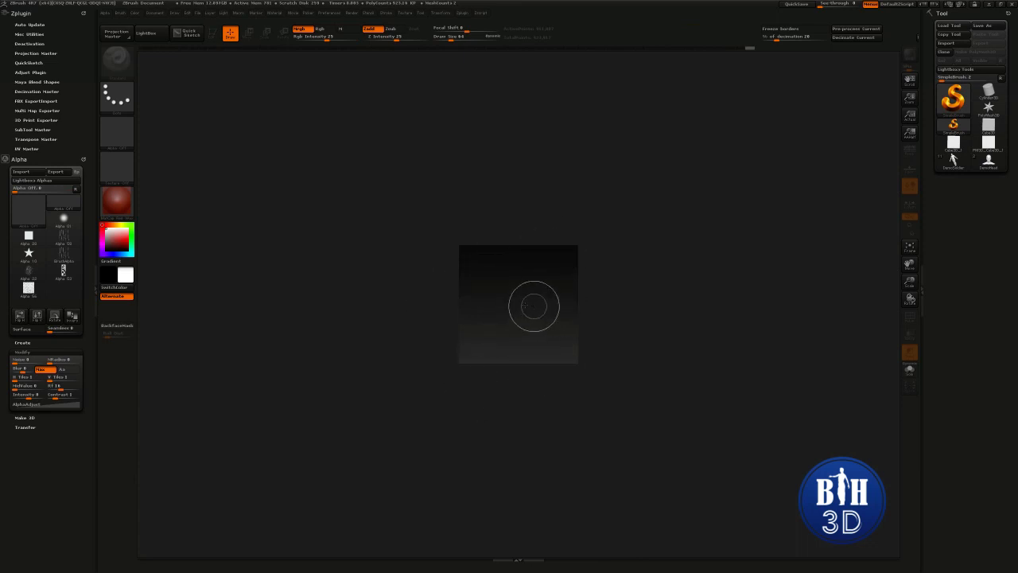
drag(513, 305, 514, 323)
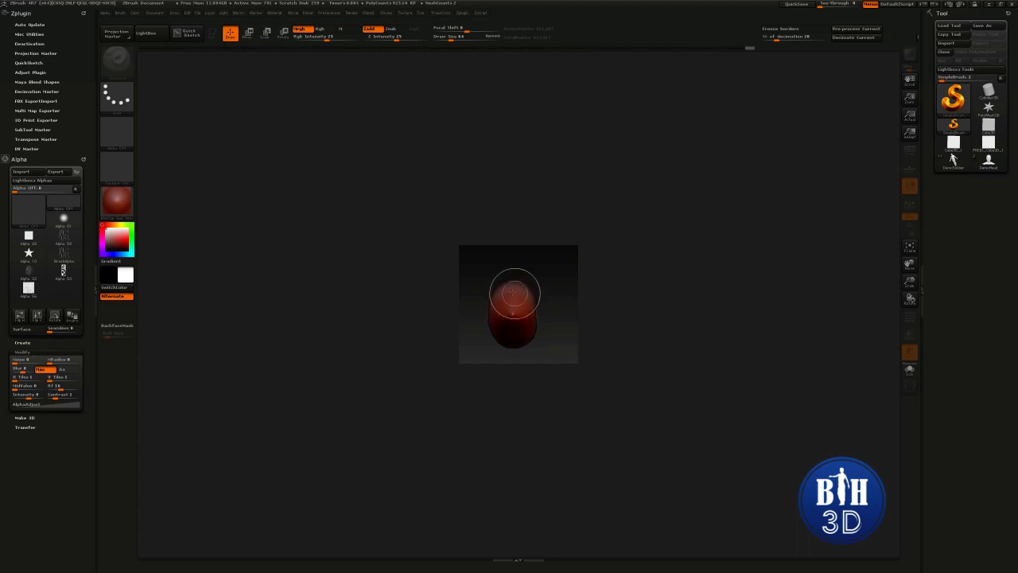
key(ctrl+z)
Draw a Plane3D on the canvas, make it editable and frame it to fill the document, and convert it to a PolyMesh3D
click(995, 140)
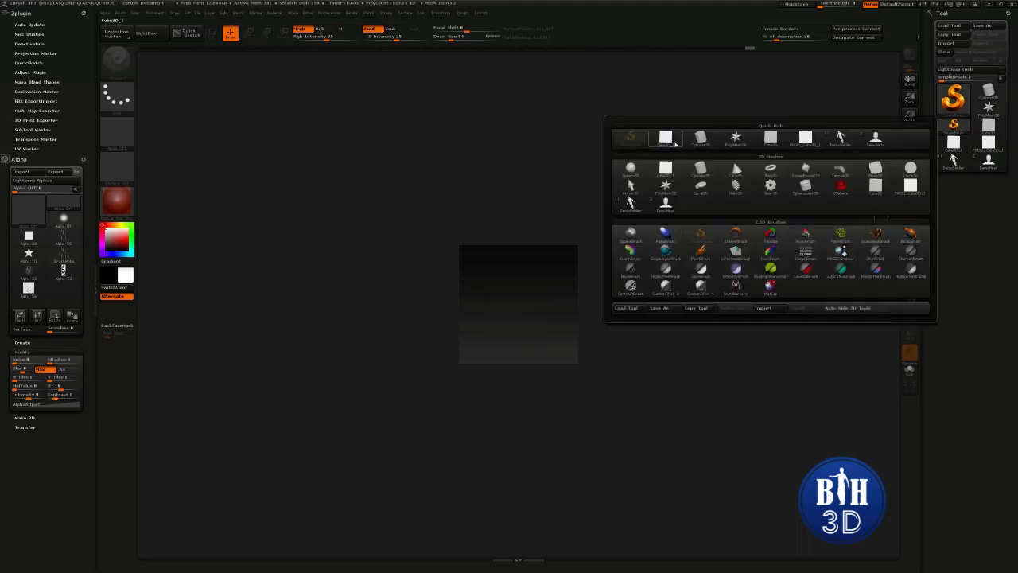
click(875, 169)
mouse_move(517, 300)
mouse_down()
mouse_move(516, 341)
mouse_move(527, 347)
mouse_up()
key(t)
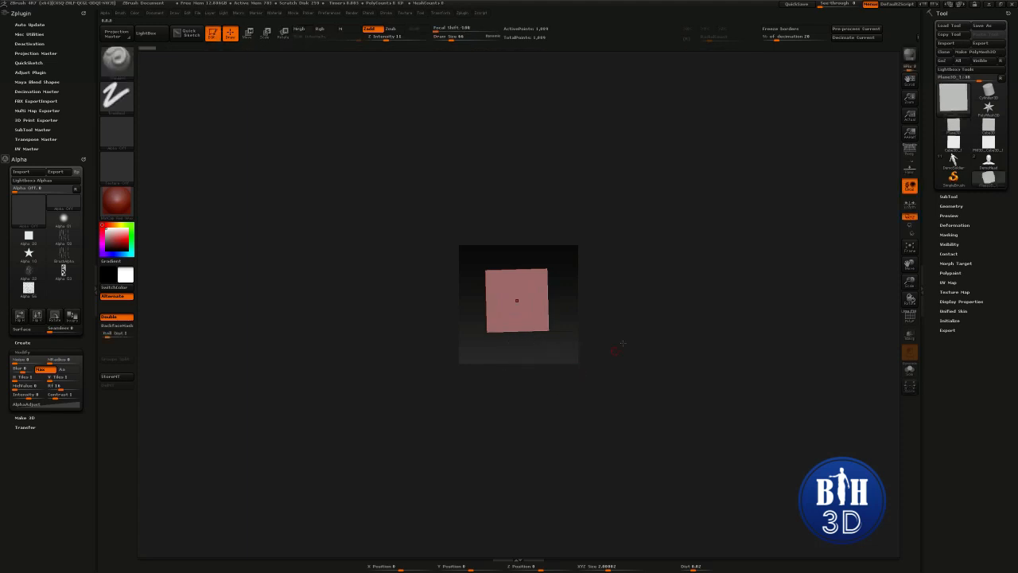
key(f)
mouse_move(669, 315)
mouse_down()
mouse_move(675, 326)
mouse_move(685, 320)
mouse_up()
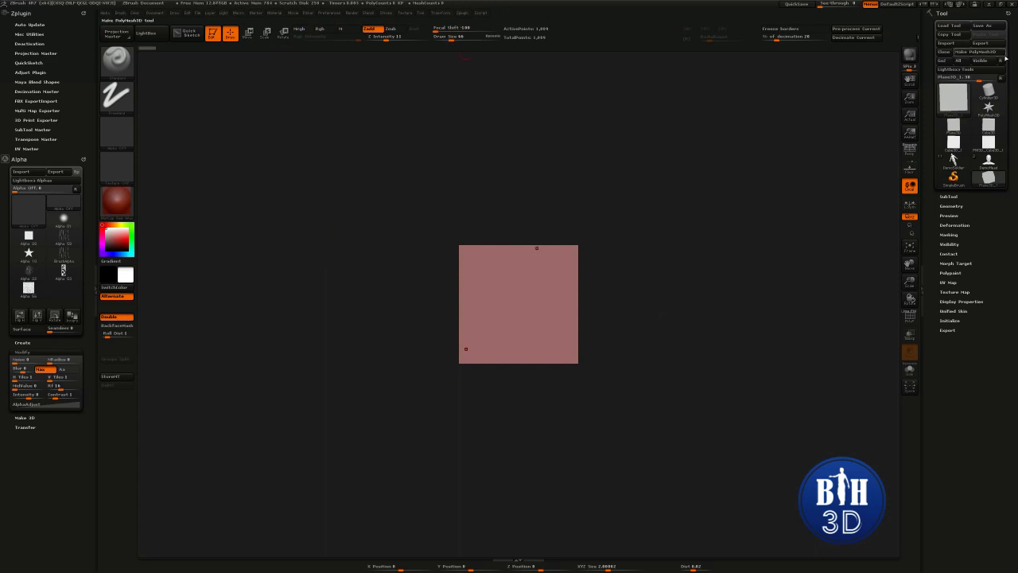
click(996, 52)
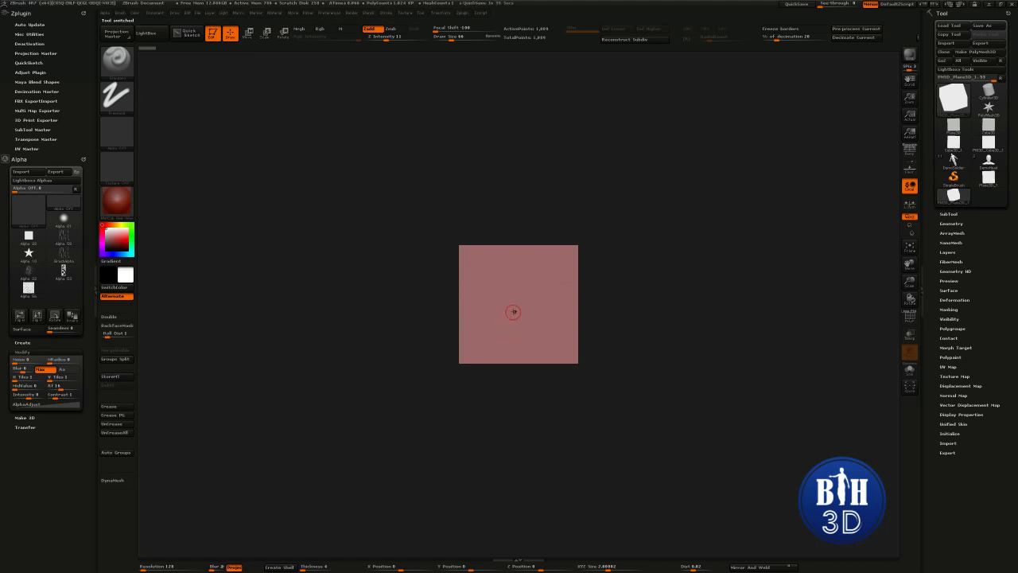
Subdivide the plane to level 6 and sculpt two horizontal ridges across its upper and lower parts
key(ctrl)
key(ctrl+d)
key(ctrl+d)
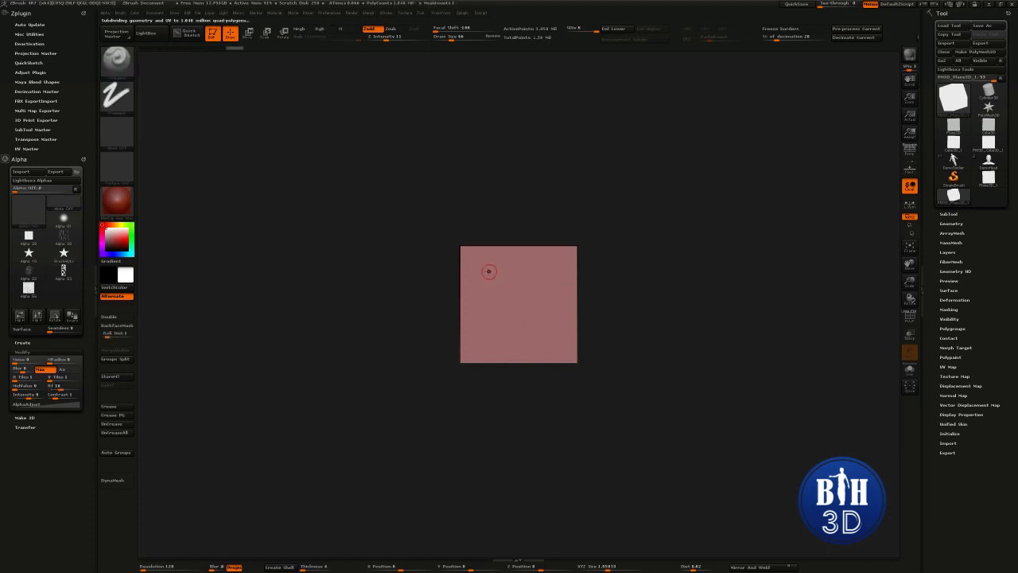
drag(476, 270, 553, 276)
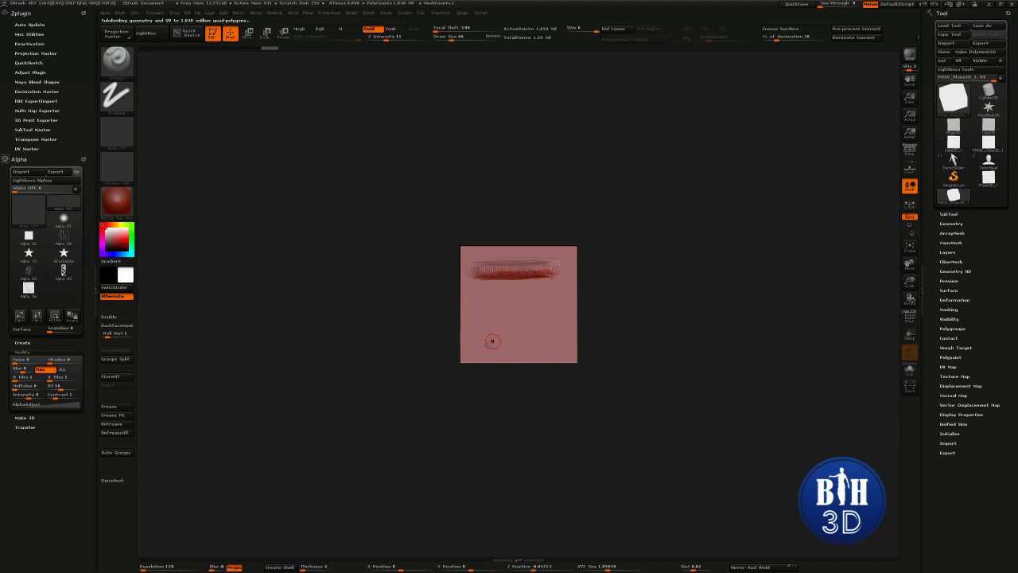
mouse_move(475, 322)
mouse_down()
mouse_move(560, 320)
mouse_move(470, 320)
mouse_move(544, 321)
mouse_up()
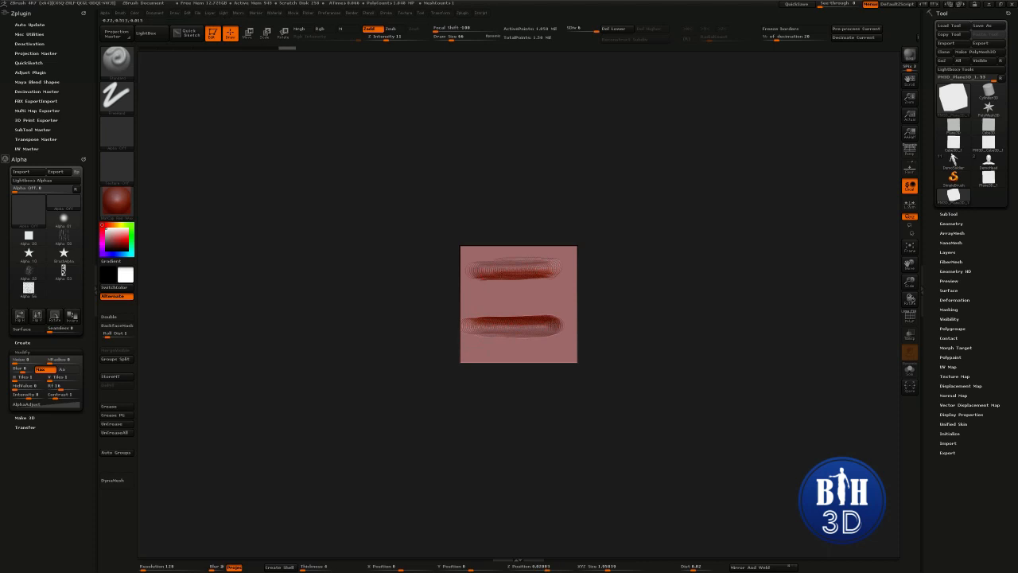
mouse_move(506, 276)
mouse_down()
mouse_move(556, 274)
mouse_move(472, 277)
mouse_up()
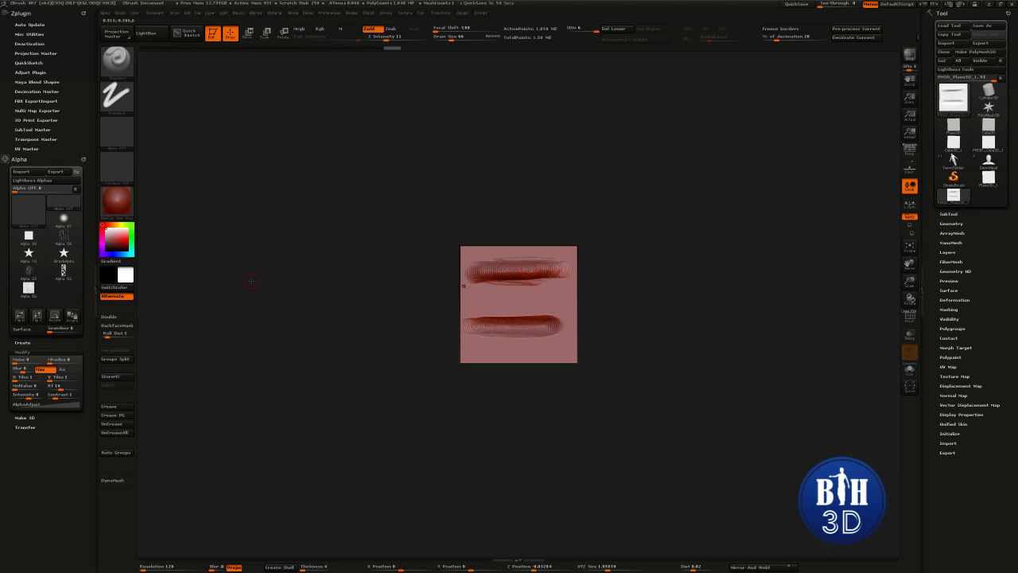
Capture the two sculpted ridges as a new alpha with GrabDoc
click(119, 134)
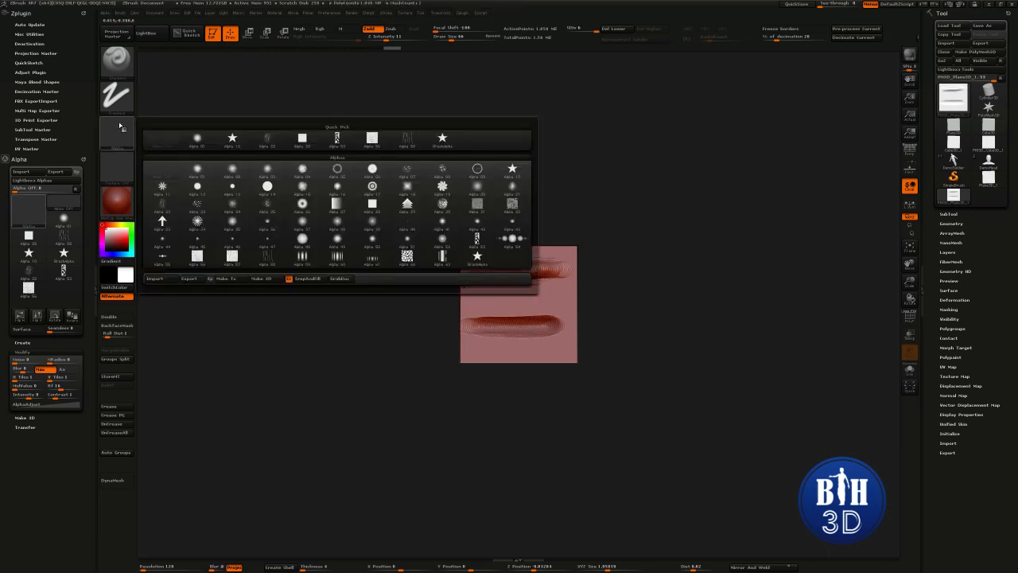
click(123, 134)
click(341, 279)
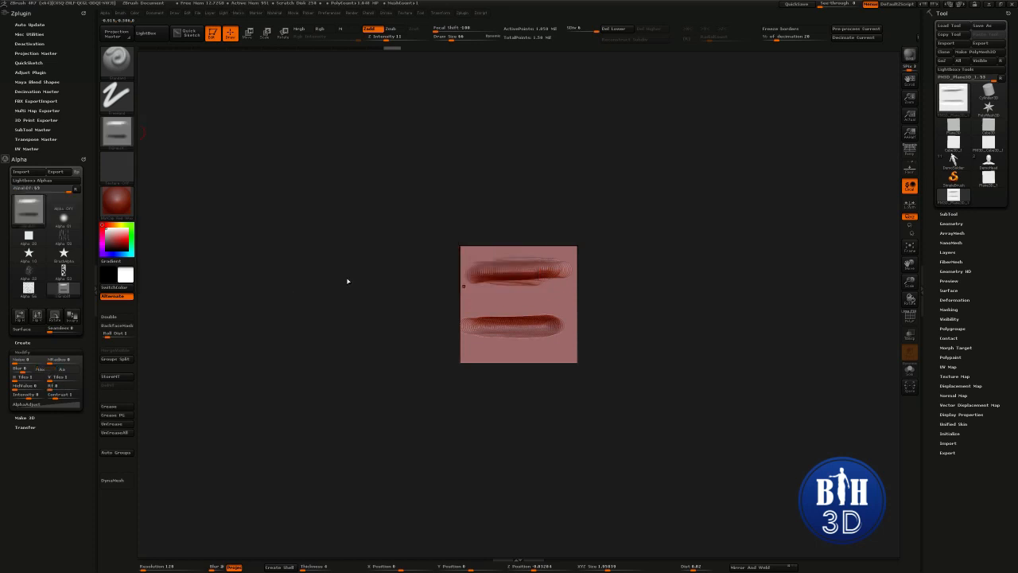
click(117, 137)
click(119, 143)
Undo the ridges and the earlier subdivisions, and subdivide the plane again to level 4
key(ctrl+z)
key(ctrl+z)
key(ctrl+z)
key(ctrl+z)
key(ctrl+z)
key(ctrl+z)
key(ctrl+z)
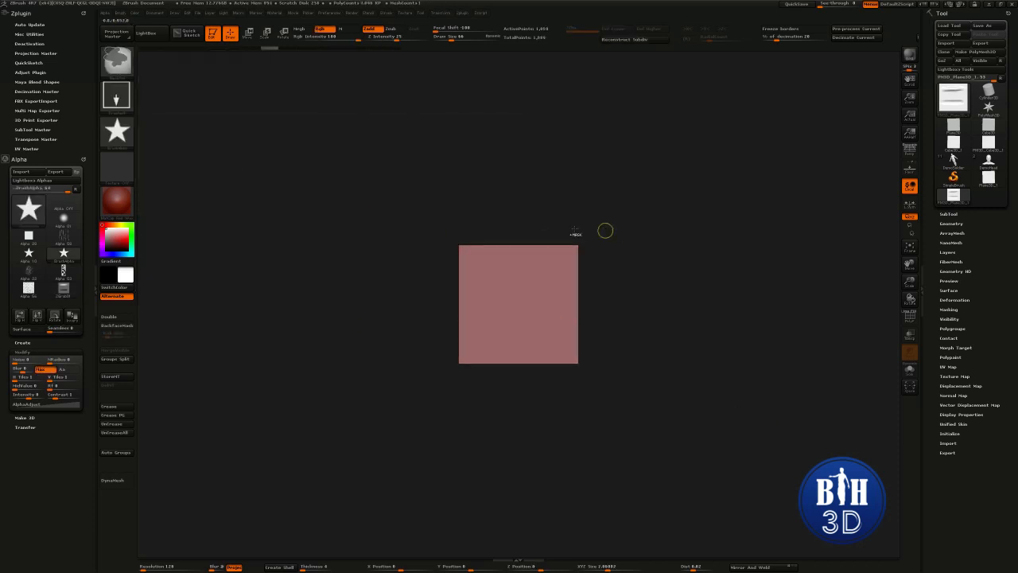
key(ctrl+z)
key(ctrl+d)
key(ctrl+d)
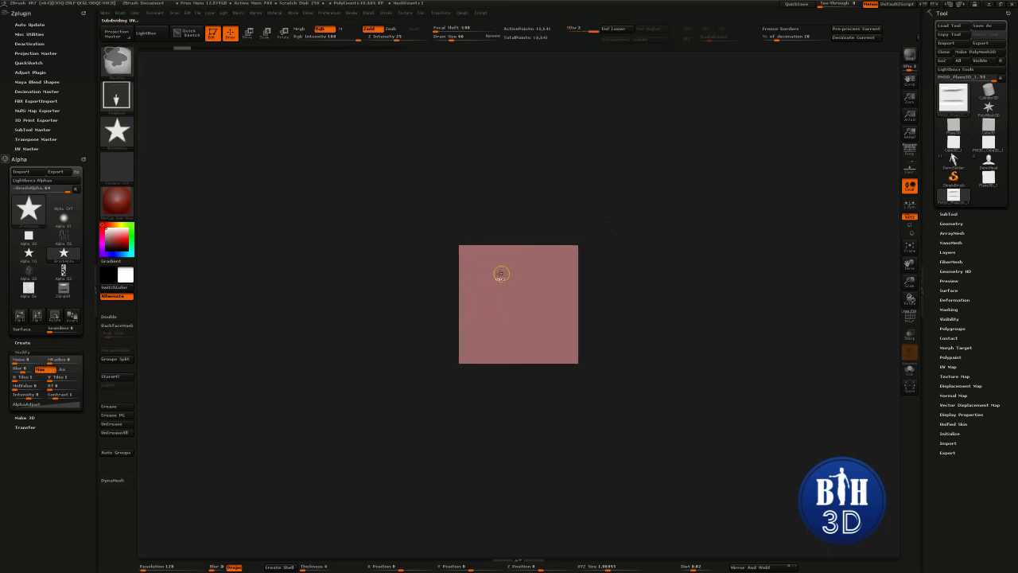
Sculpt freehand strokes on the plane with the ridge alpha and capture them as another alpha with GrabDoc
mouse_move(484, 276)
mouse_down()
mouse_move(544, 278)
mouse_move(498, 275)
mouse_move(525, 334)
mouse_up()
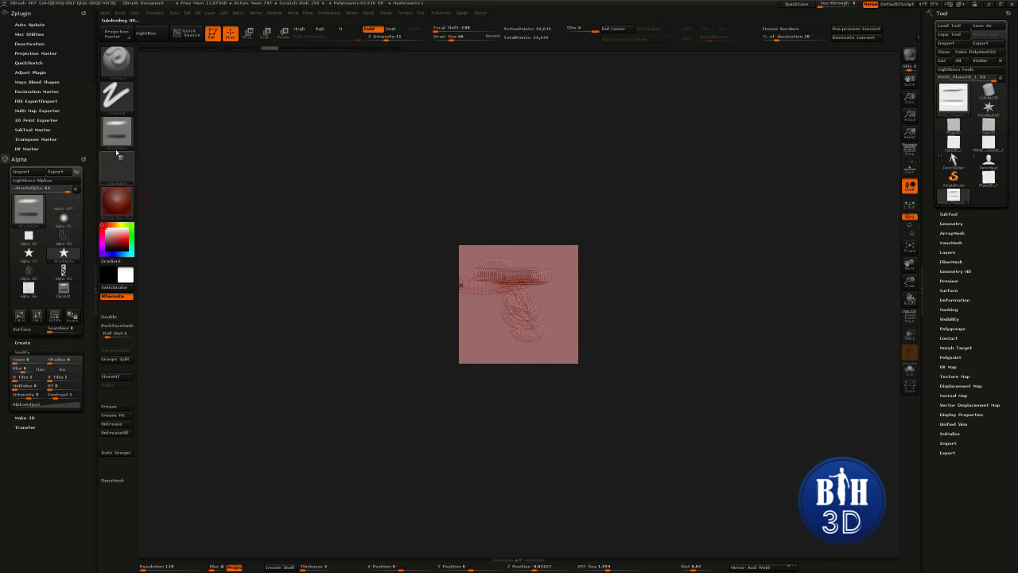
click(117, 151)
click(342, 278)
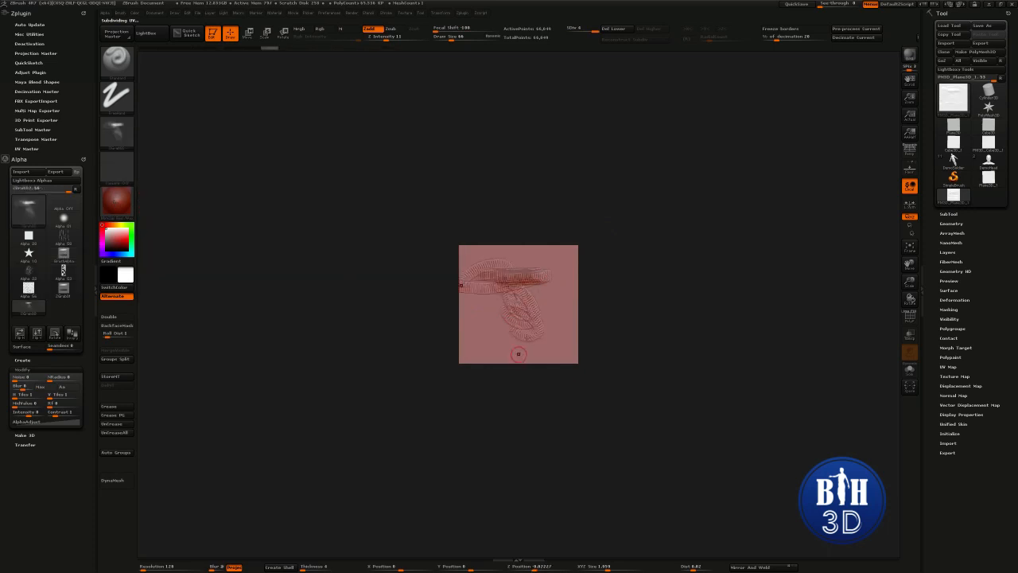
drag(546, 189, 547, 179)
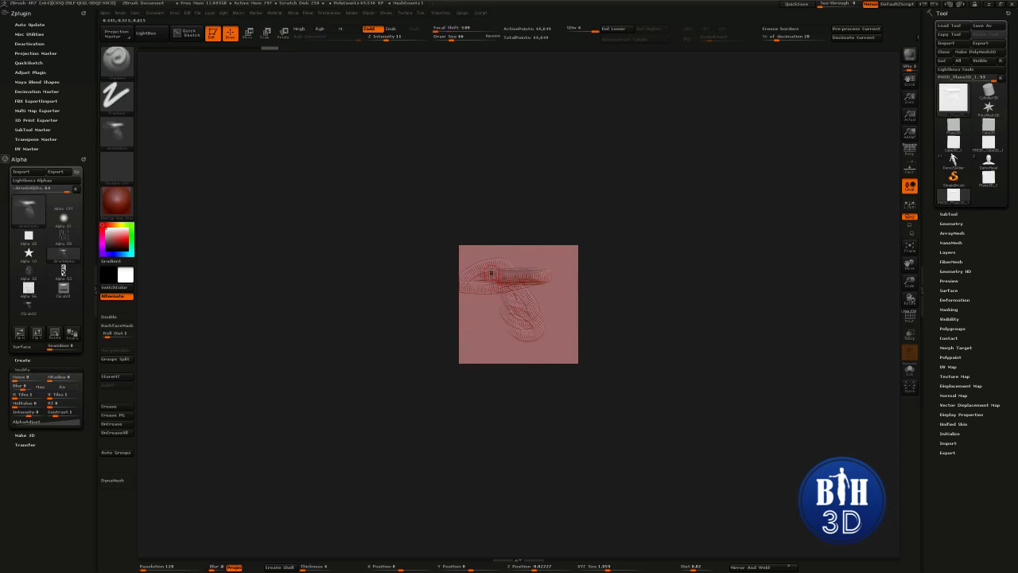
Add a freehand stroke with the new alpha, turn the brush alpha off, and build up a rounded bump near the plane's centre
mouse_move(472, 281)
mouse_down()
mouse_move(518, 280)
mouse_move(483, 340)
mouse_up()
click(119, 135)
click(236, 147)
key(ctrl)
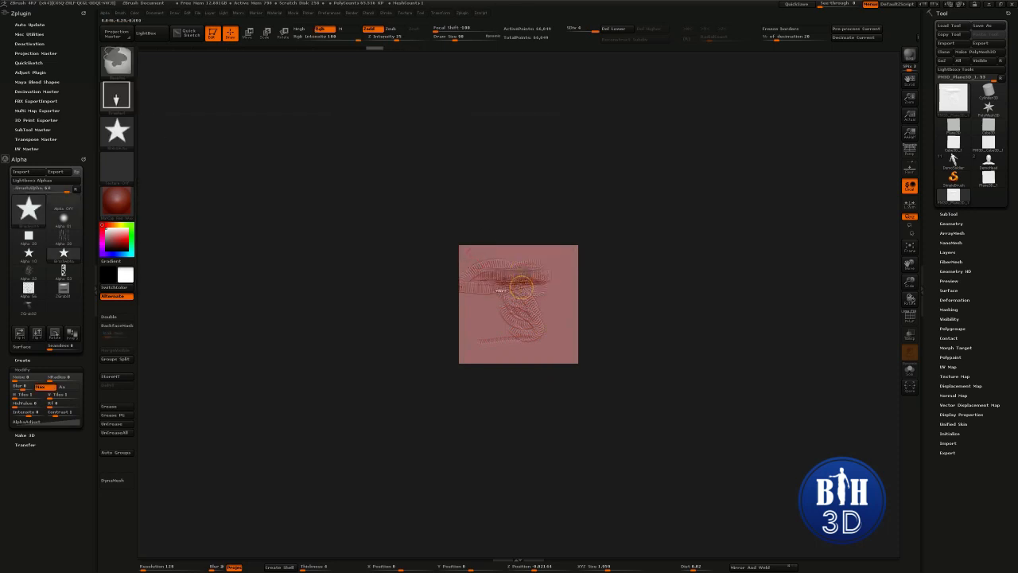
drag(504, 300, 509, 298)
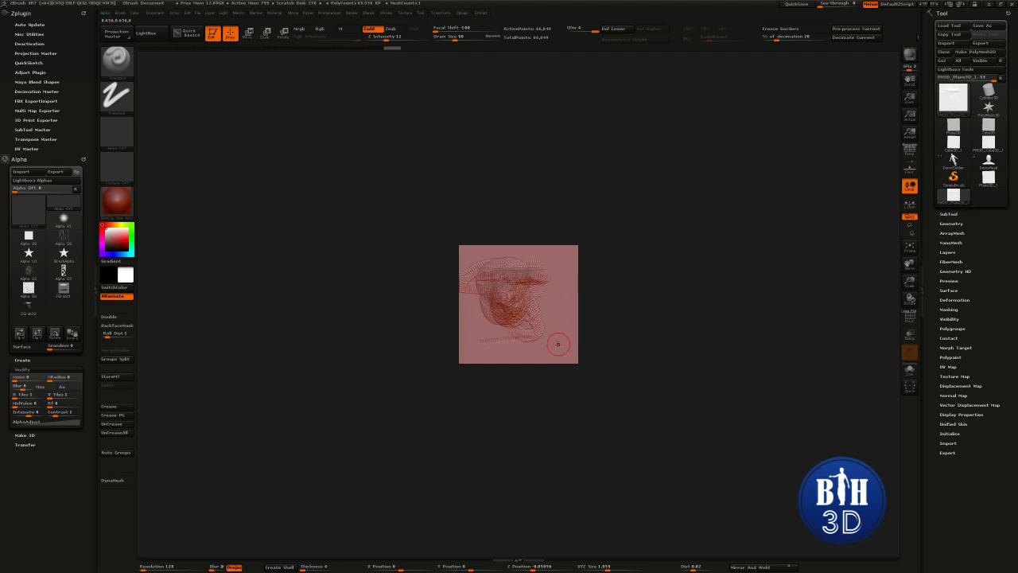
mouse_move(505, 300)
mouse_down()
mouse_move(521, 310)
mouse_move(534, 297)
mouse_move(489, 312)
mouse_move(504, 299)
mouse_move(522, 313)
mouse_move(525, 293)
mouse_move(500, 275)
mouse_up()
Capture the sculpted rounded bump as a new alpha with GrabDoc
click(120, 171)
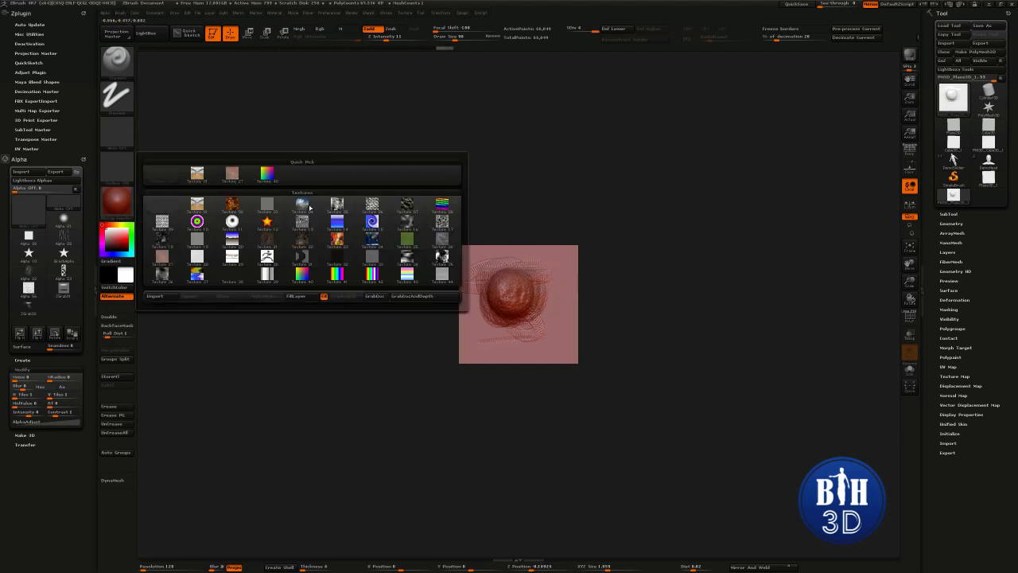
click(118, 133)
click(349, 279)
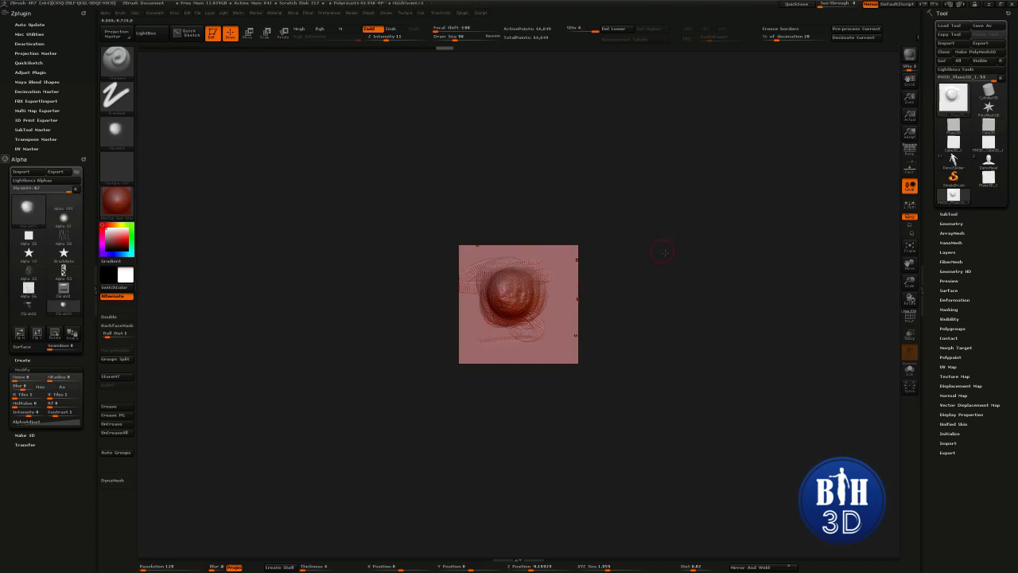
mouse_move(665, 252)
mouse_down()
mouse_move(666, 295)
mouse_move(664, 248)
mouse_up()
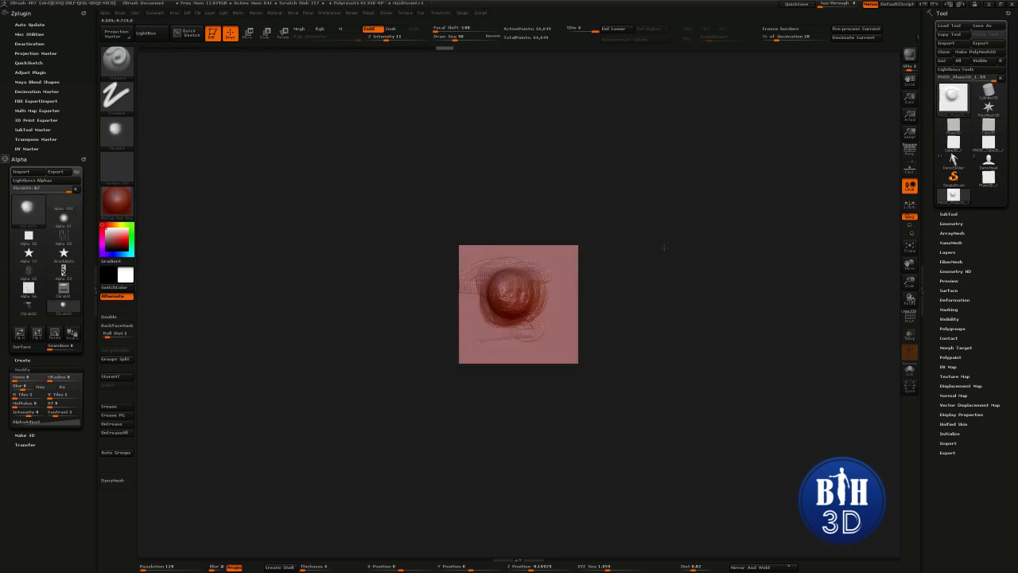
click(117, 133)
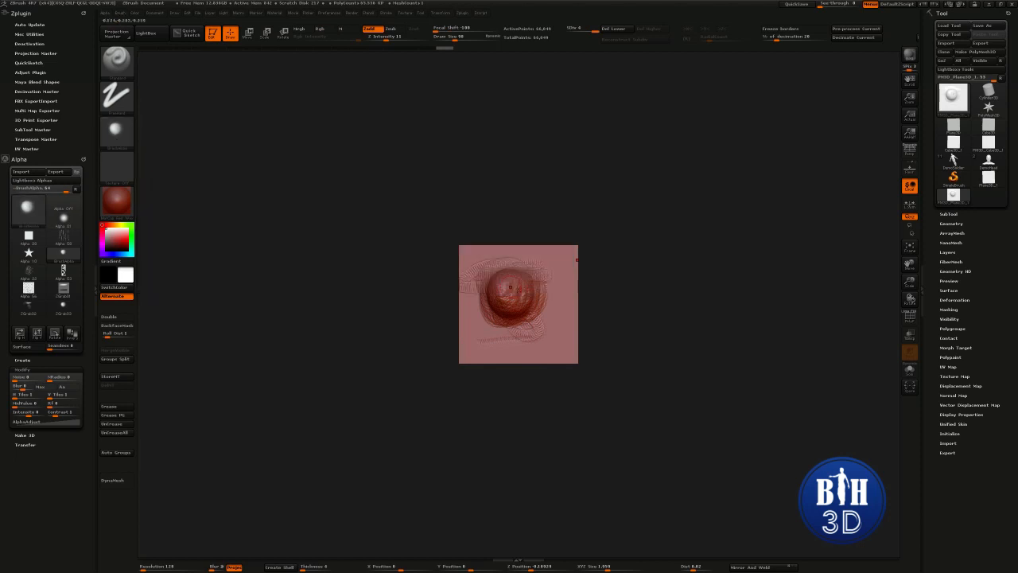
mouse_move(605, 299)
mouse_down()
mouse_move(645, 285)
mouse_move(495, 285)
mouse_up()
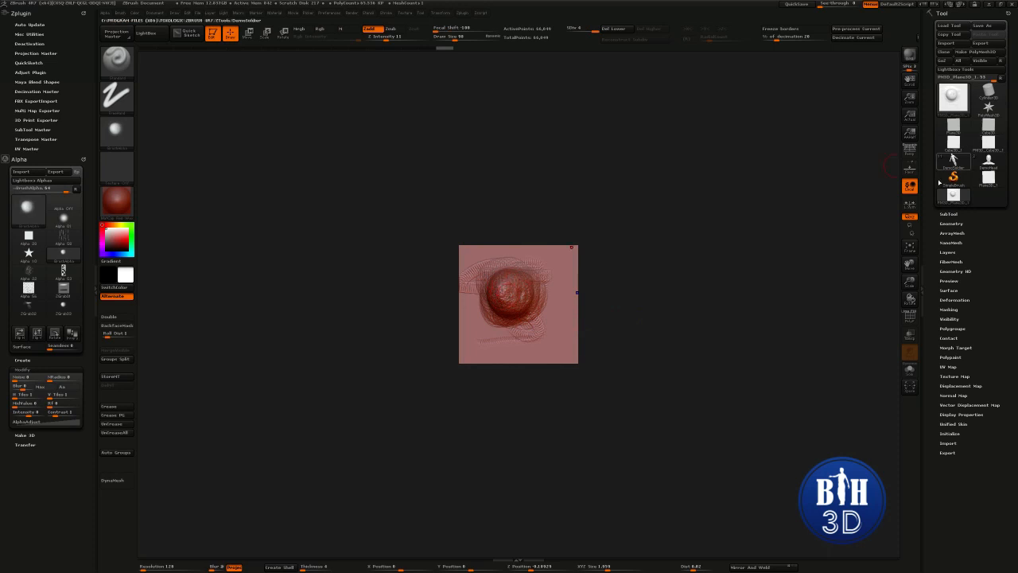
Return the plane to the start of its undo history and subdivide it to level 6
key(ctrl+z)
drag(427, 48, 143, 49)
key(ctrl+d)
key(ctrl+d)
key(ctrl+d)
key(ctrl+d)
key(ctrl+d)
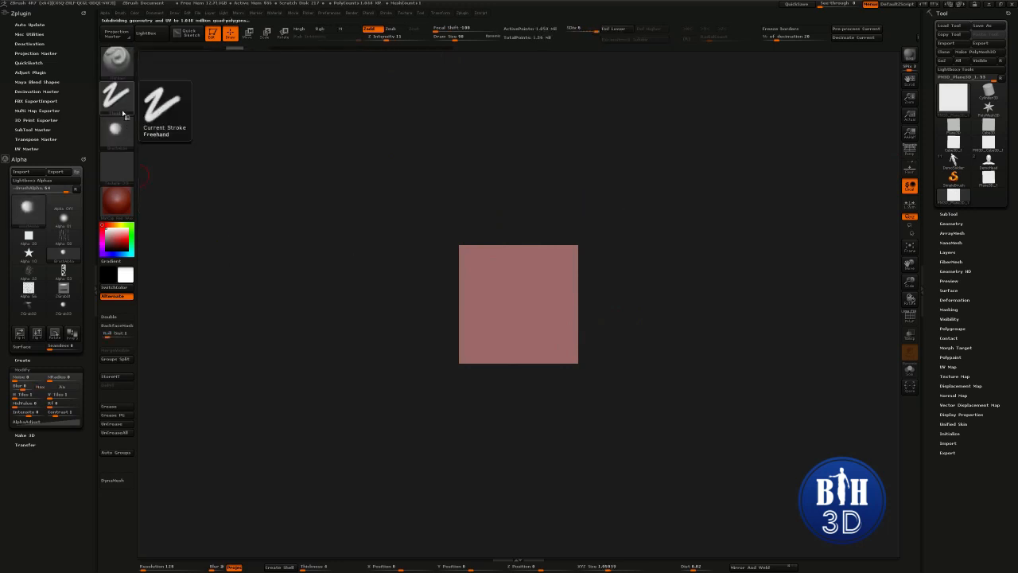
Set the brush stroke to DragRect and test the bump alpha with stamps near the plane's centre, undoing each one
click(118, 97)
click(202, 106)
drag(506, 295, 516, 247)
key(ctrl+z)
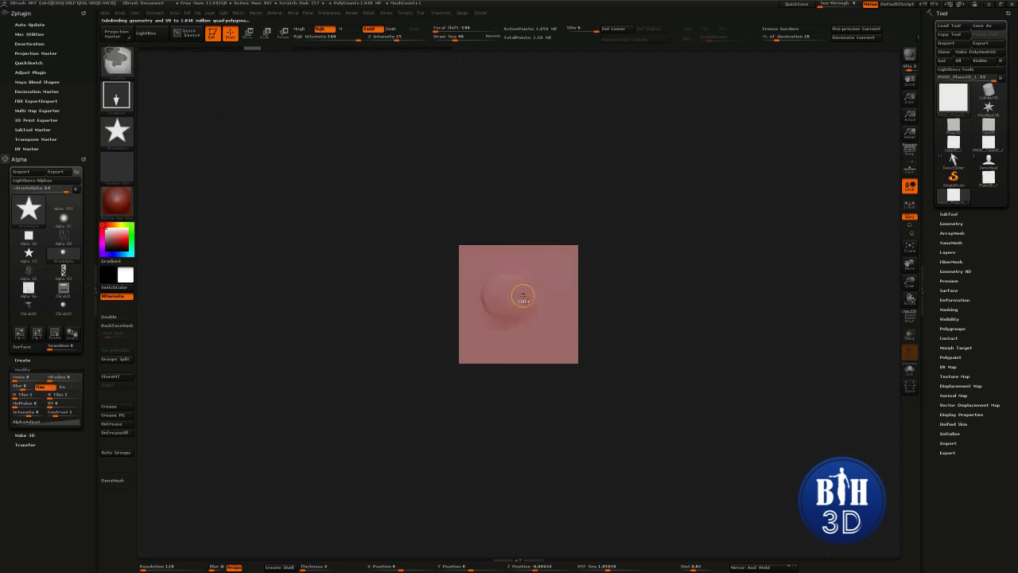
key(ctrl+z)
drag(517, 297, 530, 226)
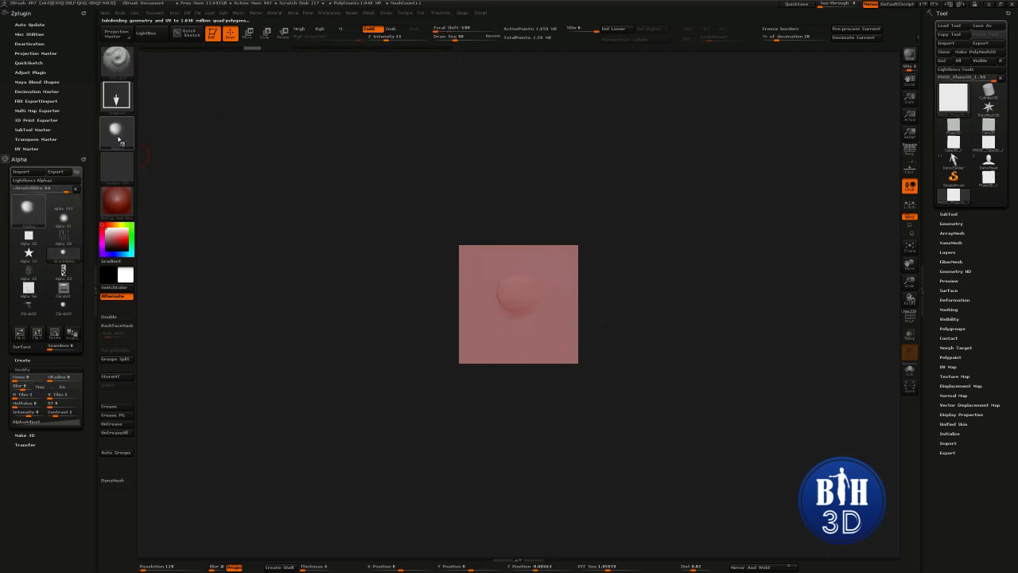
key(ctrl+z)
drag(520, 307, 522, 229)
key(ctrl+z)
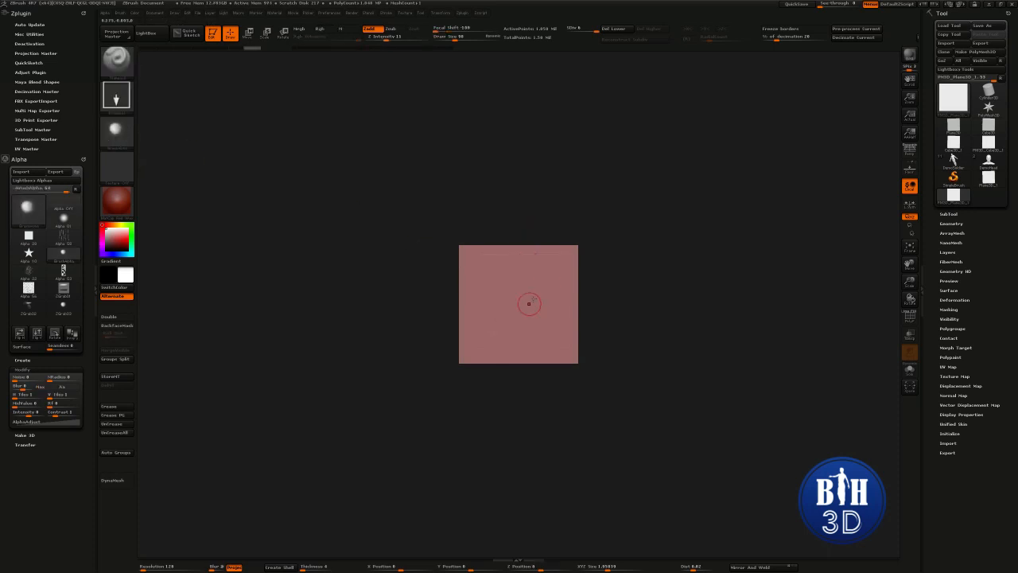
Turn the brush alpha off, set the stroke to FreeHand, and try a diagonal stroke across the plane before undoing it
click(127, 134)
click(171, 147)
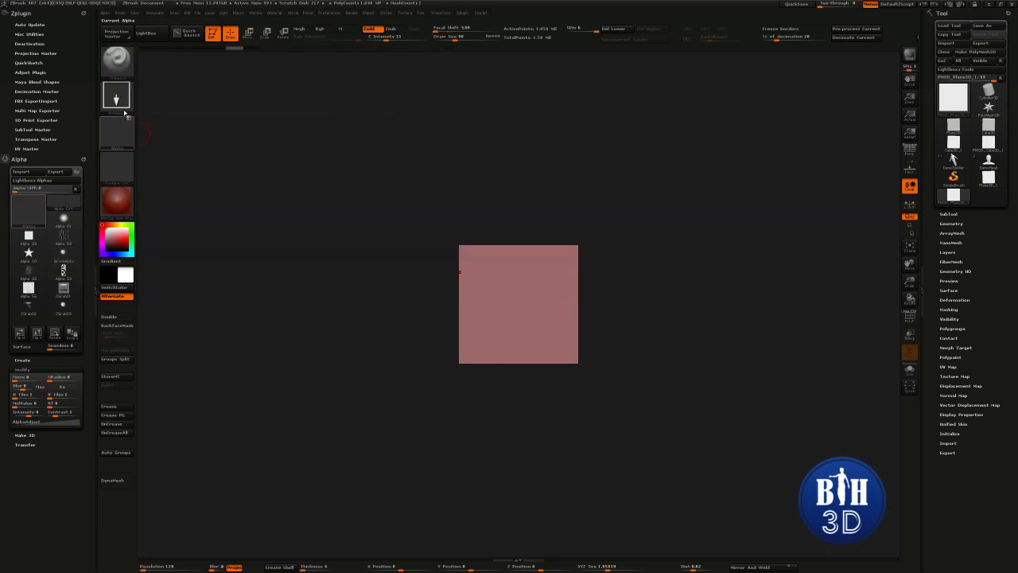
click(116, 96)
click(232, 105)
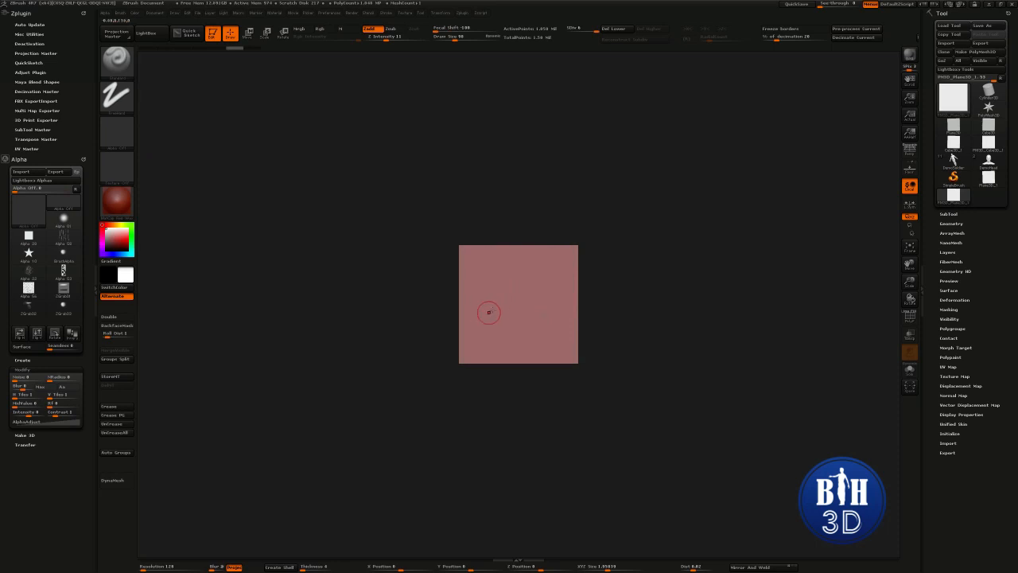
drag(552, 263, 504, 310)
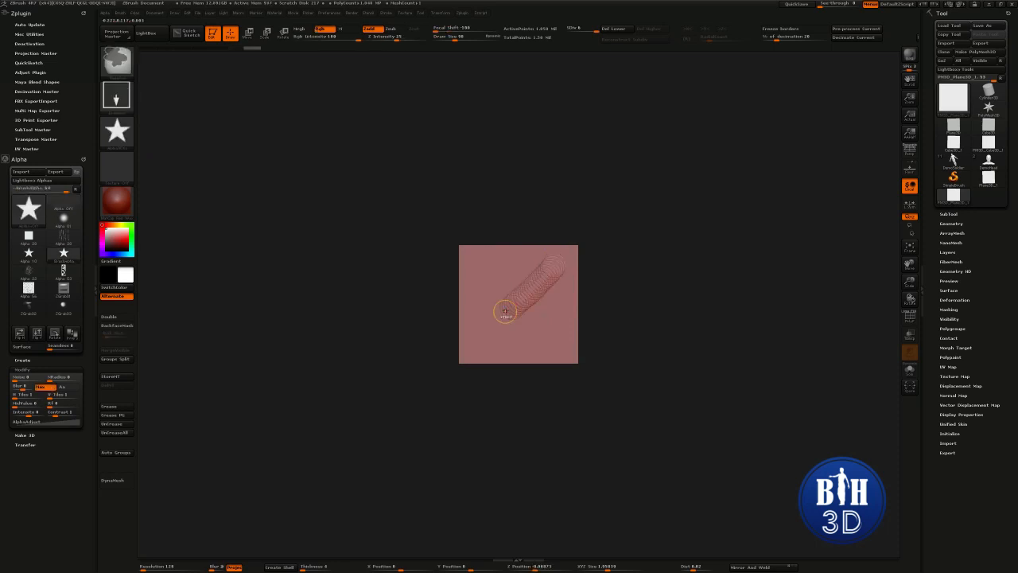
key(ctrl+z)
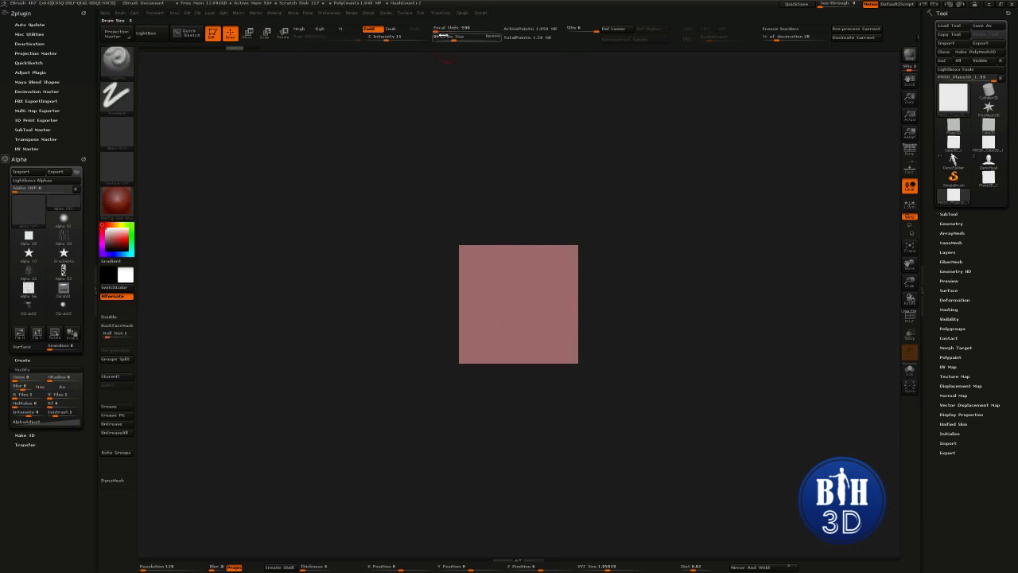
Set the Focal Shift to 0 and sculpt two crossing diagonal strokes that form an X across the plane
drag(452, 29, 467, 32)
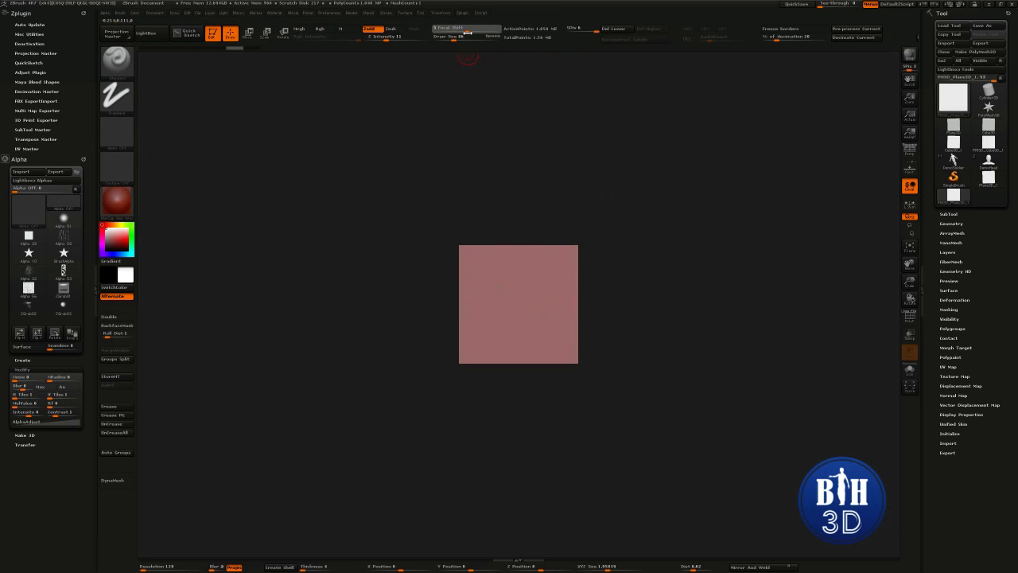
mouse_move(506, 325)
mouse_down()
mouse_move(553, 283)
mouse_move(487, 338)
mouse_move(559, 269)
mouse_up()
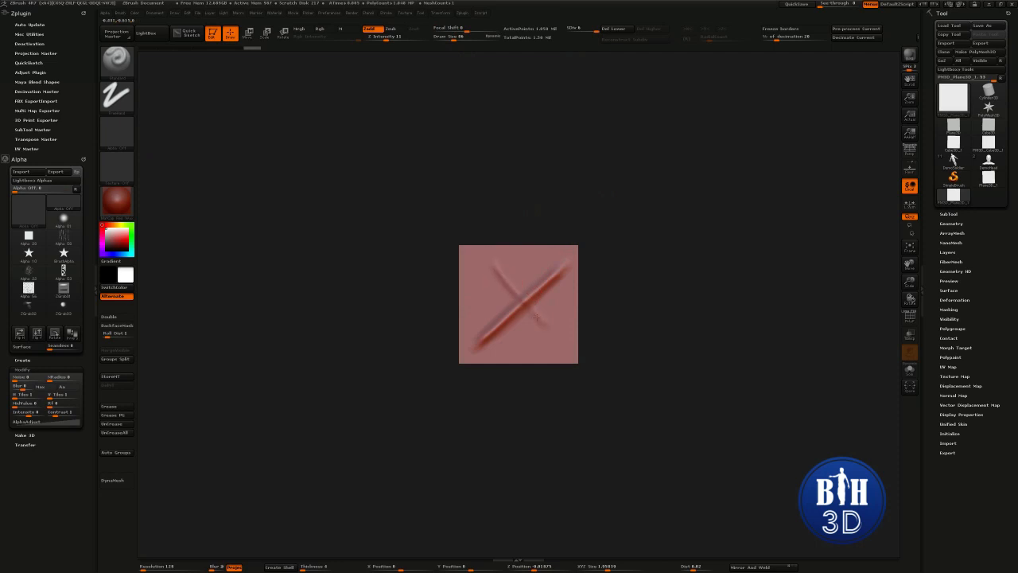
mouse_move(535, 316)
mouse_down()
mouse_move(488, 271)
mouse_move(554, 339)
mouse_up()
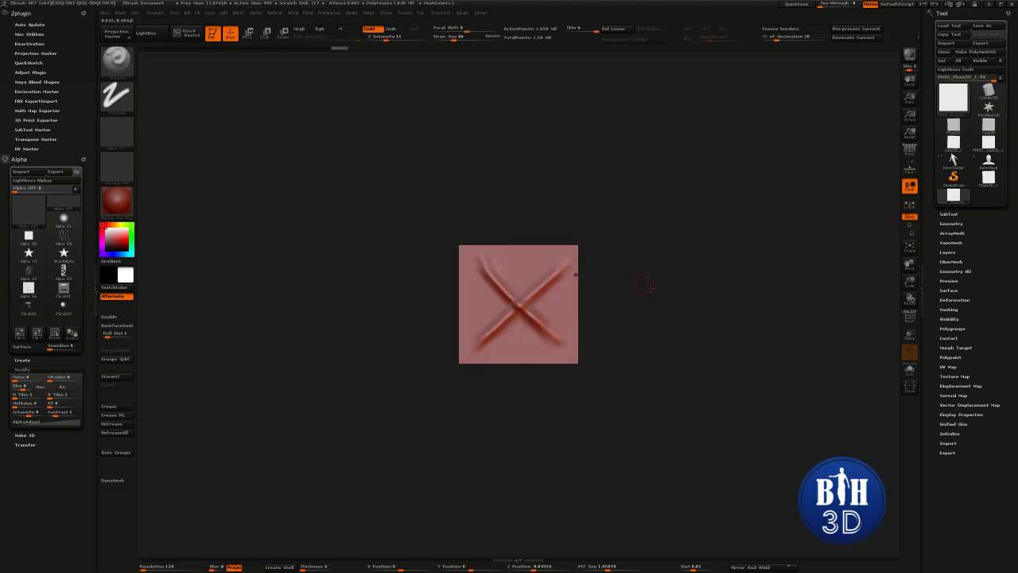
Capture the sculpted X as a new alpha with GrabDoc
click(117, 132)
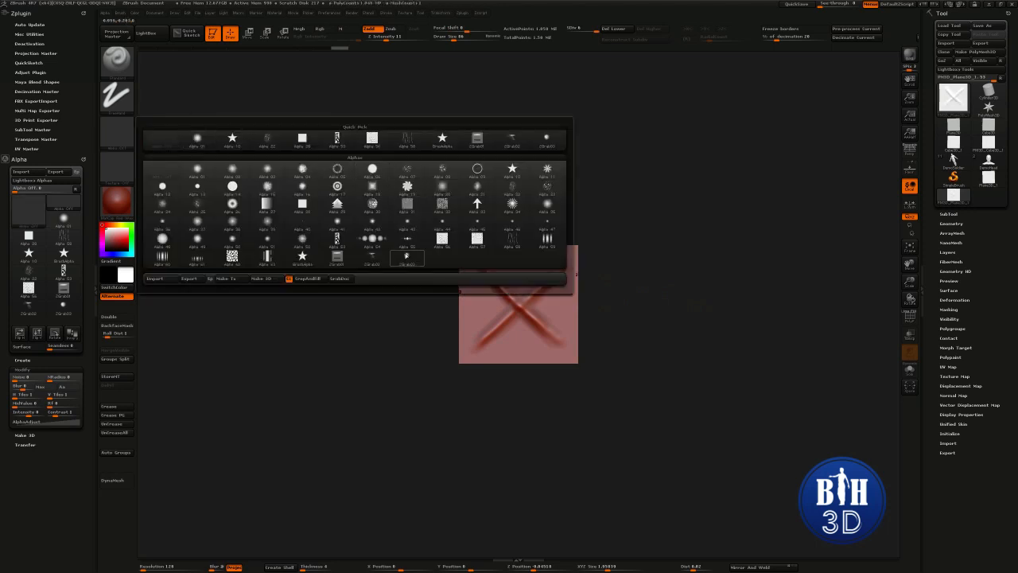
click(340, 278)
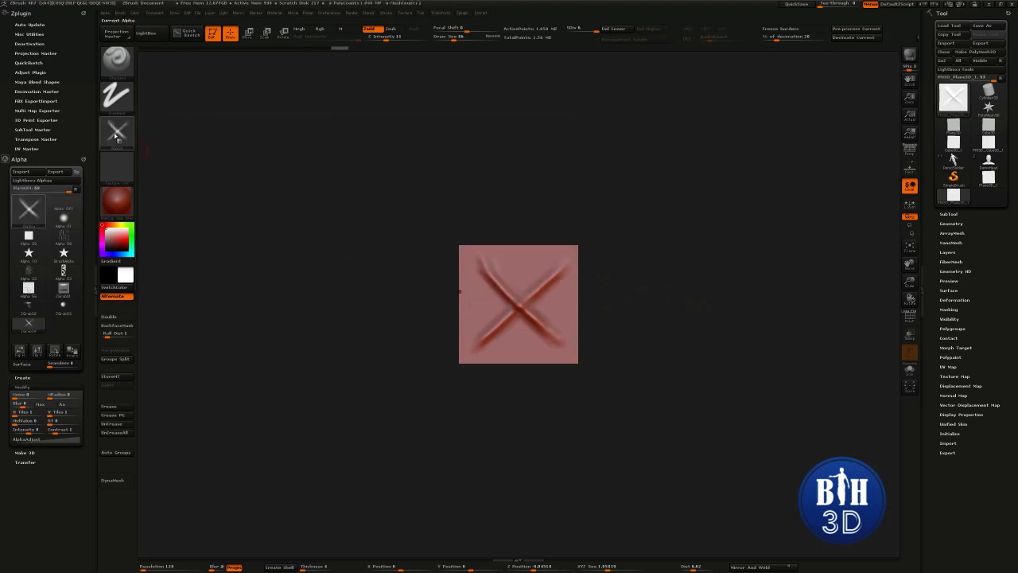
mouse_move(120, 136)
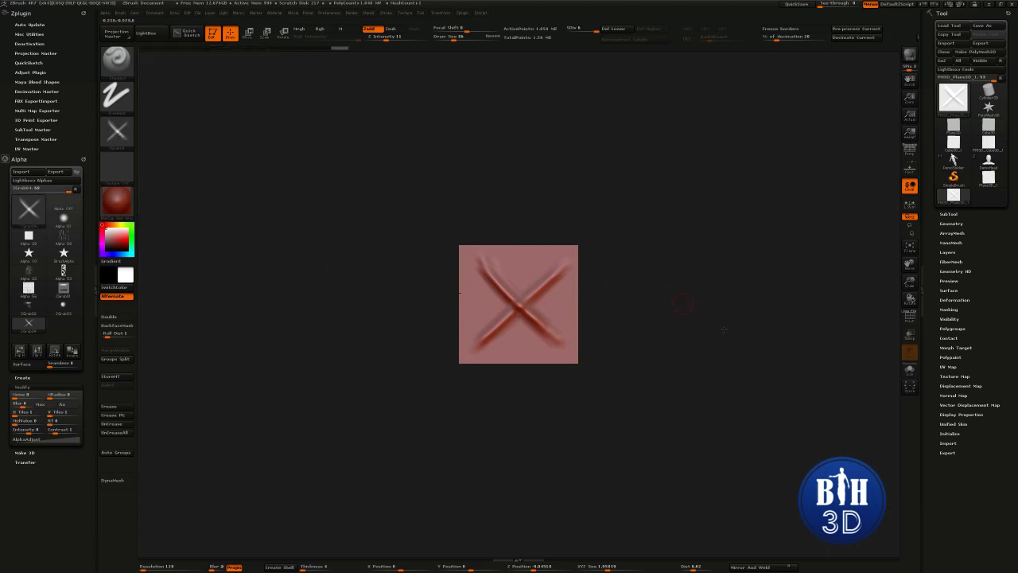
Clear the document, redraw the plane framed in Edit mode, and step back in its undo history to the unsculpted state
key(t)
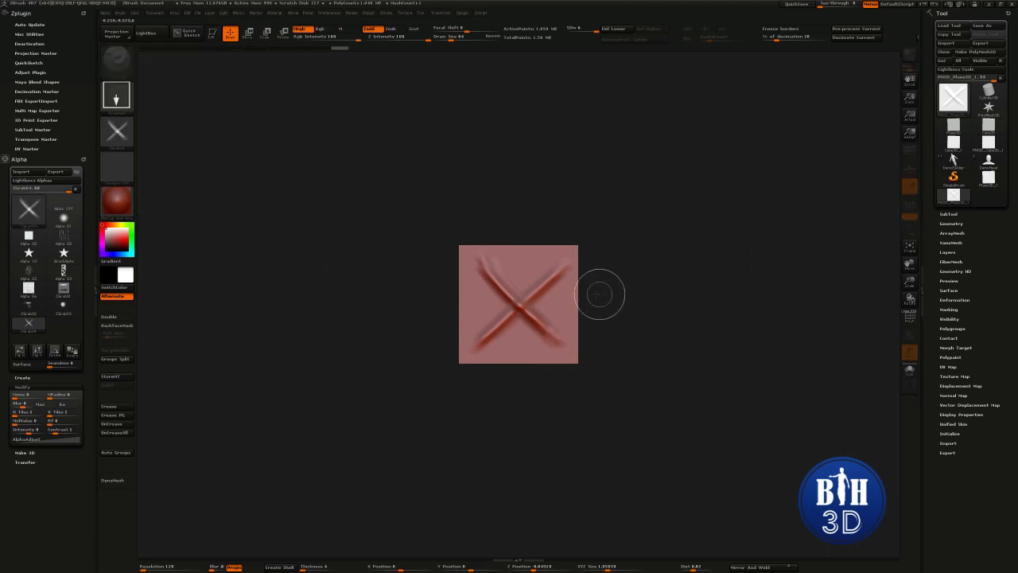
key(ctrl+n)
drag(517, 294, 520, 330)
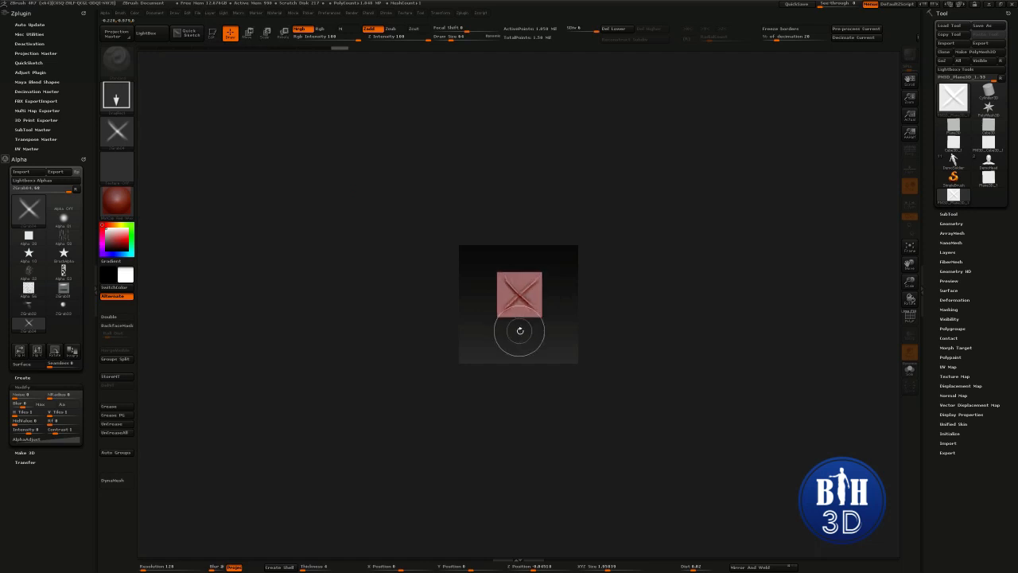
key(t)
key(f)
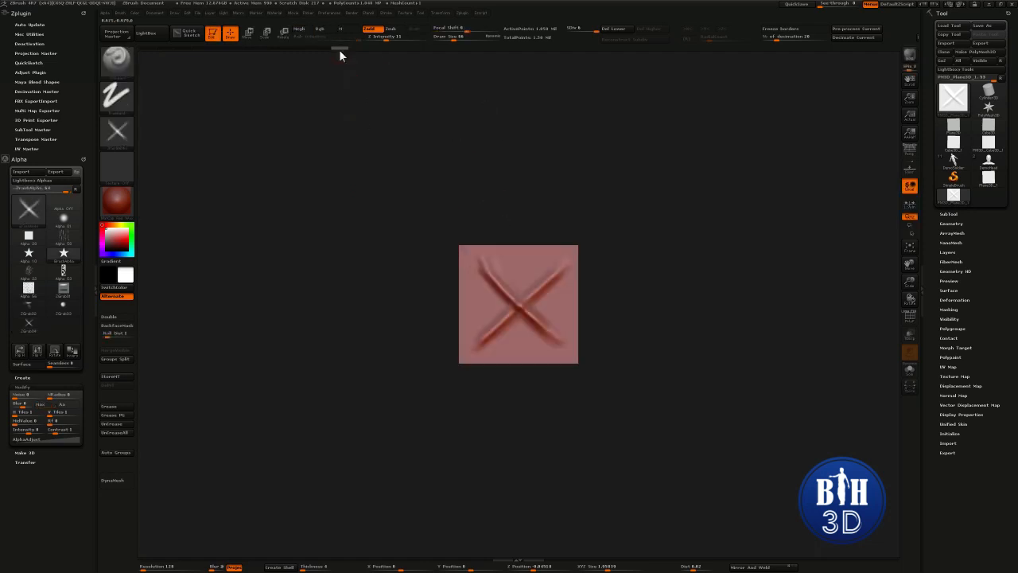
drag(339, 50, 193, 46)
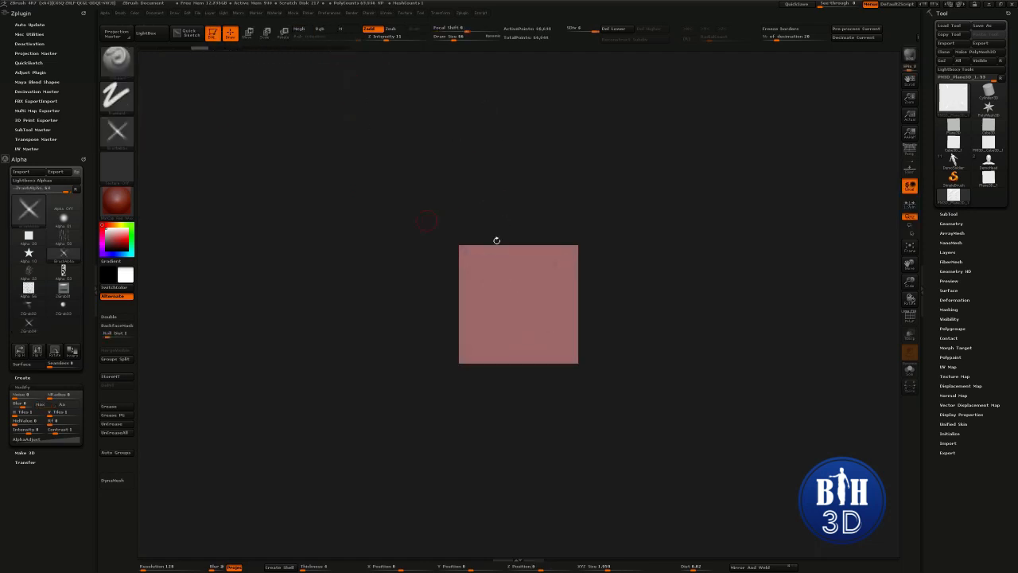
Set the brush stroke to DragRect and test the X alpha with stamps at the plane's centre, undoing each one
click(117, 96)
click(197, 105)
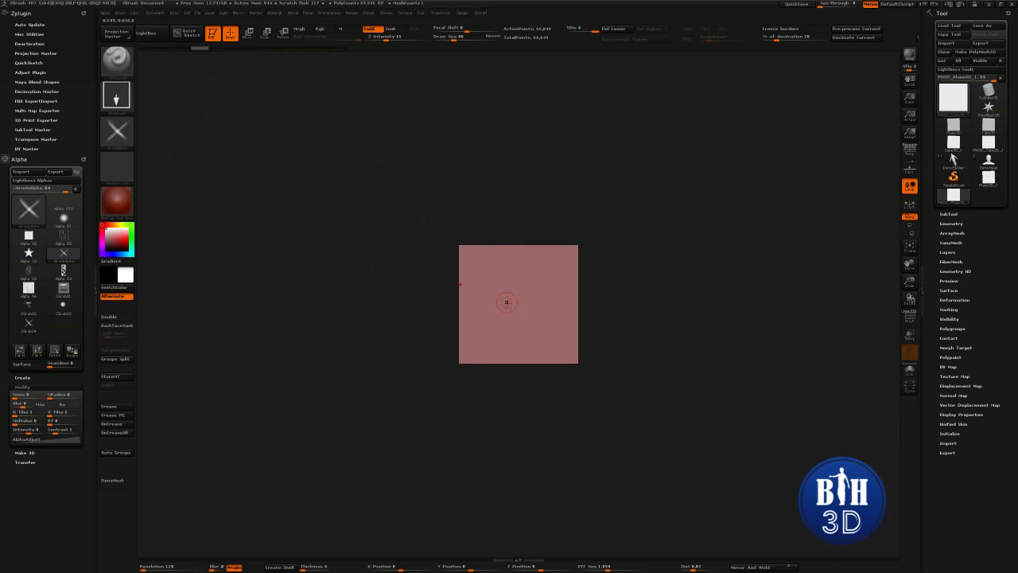
drag(517, 289, 503, 210)
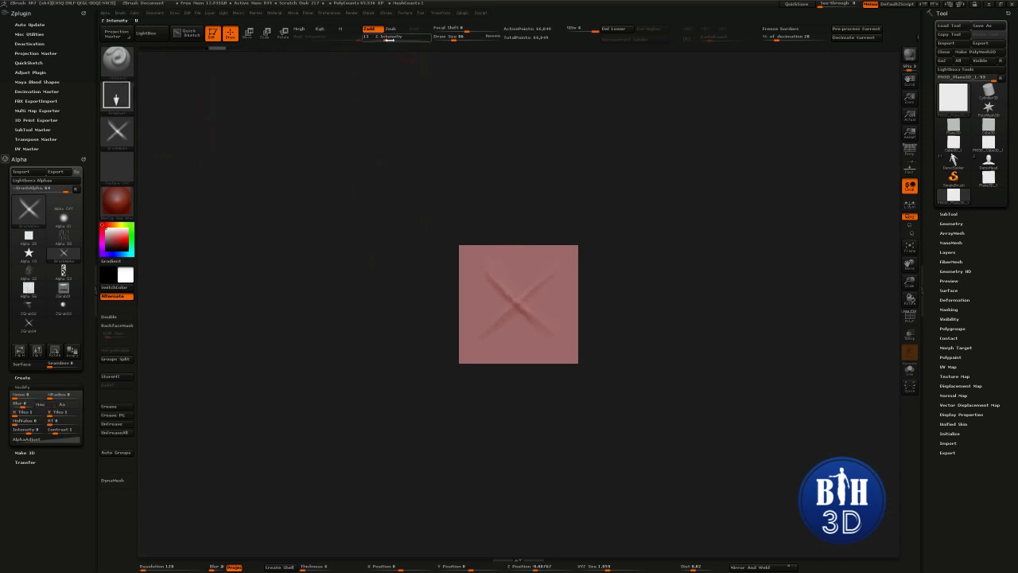
key(Return)
key(ctrl+z)
drag(514, 303, 500, 208)
key(ctrl+z)
Try an X stamp at the plane's centre with Z Intensity 12, and undo it
click(393, 38)
text(12)
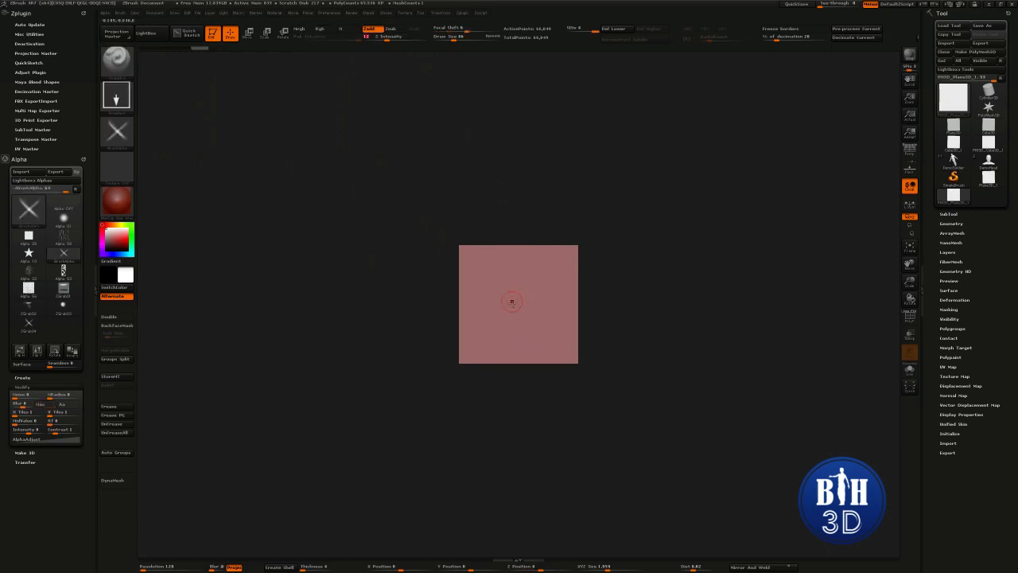
key(Return)
drag(517, 303, 518, 263)
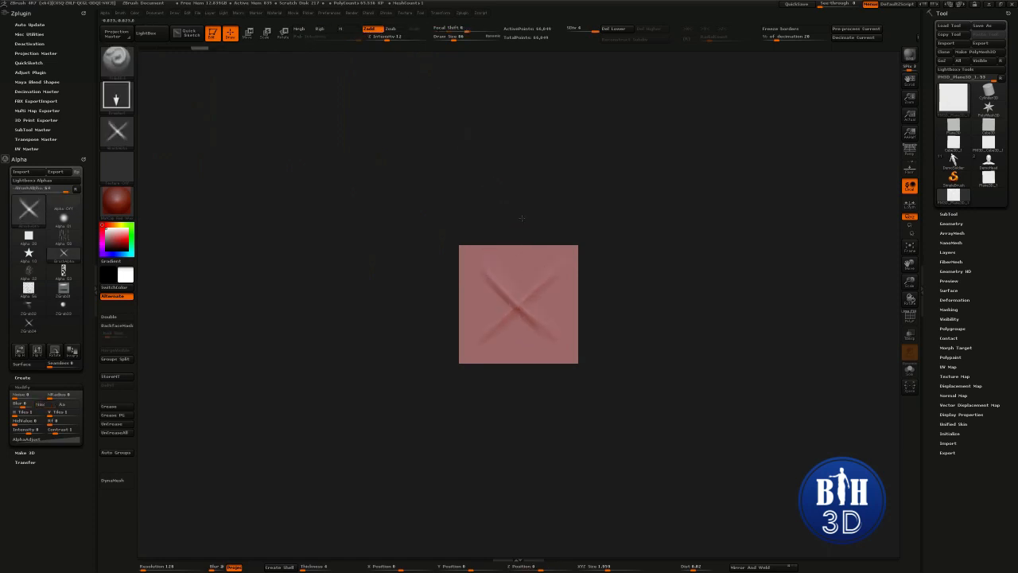
key(ctrl+z)
Set the Z Intensity to 18 and stamp the X alpha at the plane's centre
click(390, 36)
text(10)
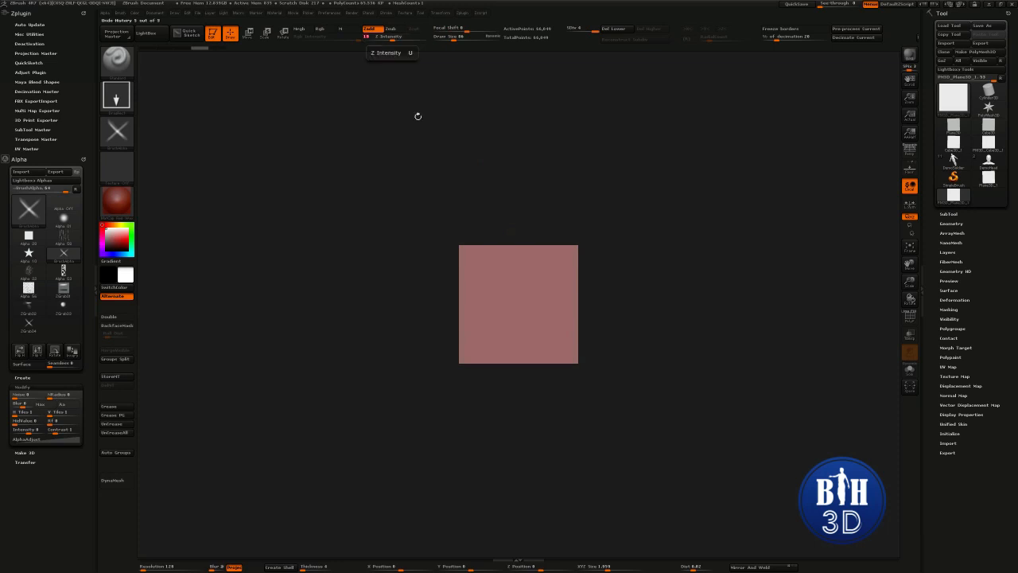
key(Return)
drag(520, 301, 507, 233)
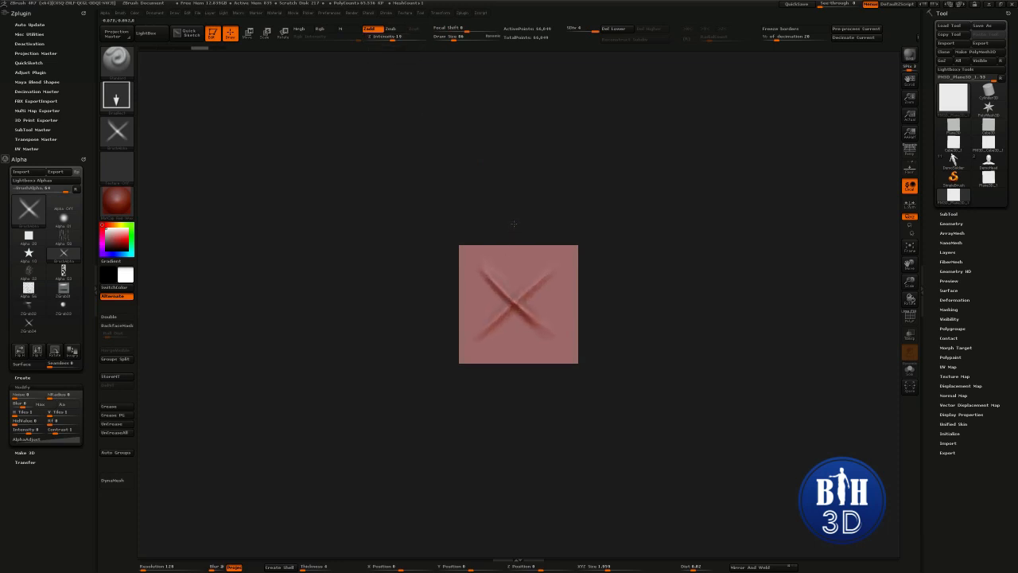